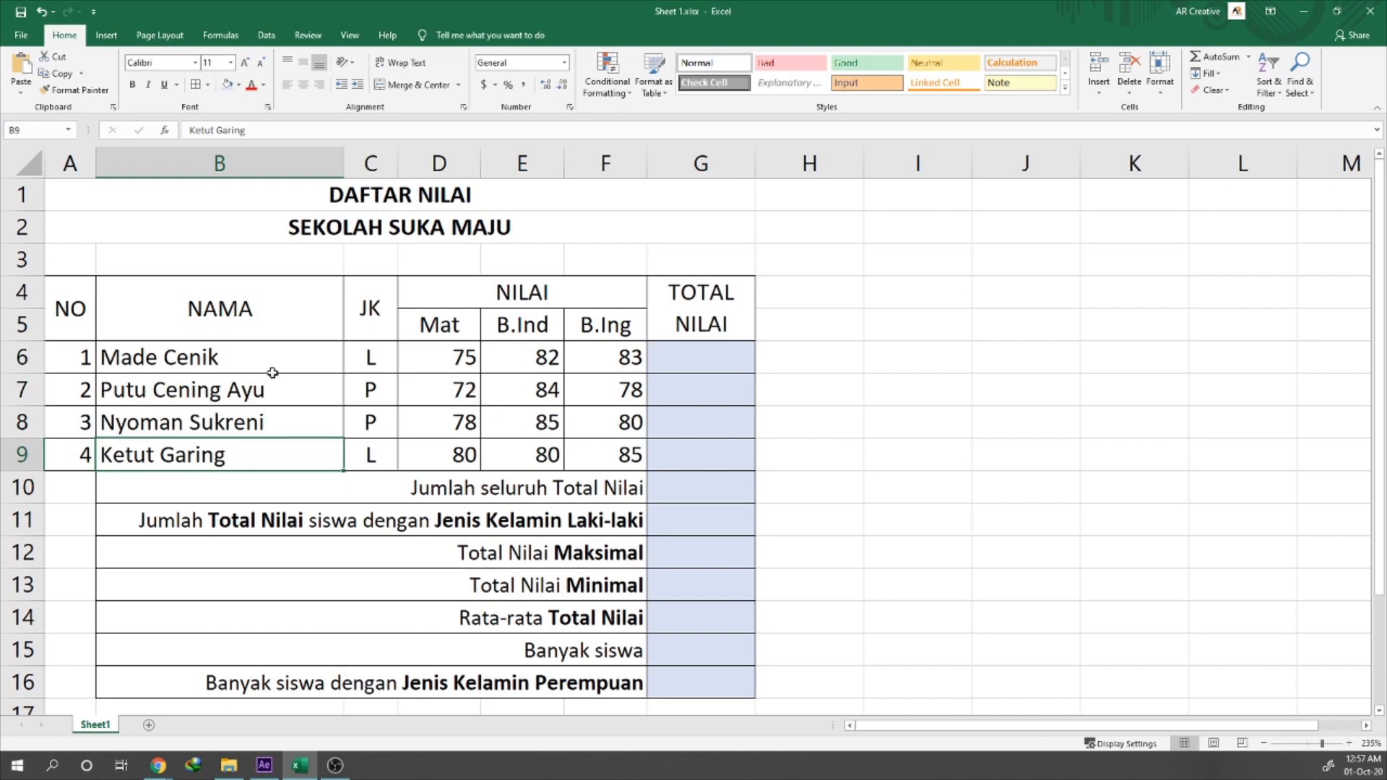
- Examine the first student's Mat, B.Ind and B.Ing scores in row 6 and the empty Total Nilai cells G6:G9
{"action": "left_click_drag", "start_coordinate": [453, 357], "coordinate": [594, 356]}
{"action": "left_click", "coordinate": [440, 363]}
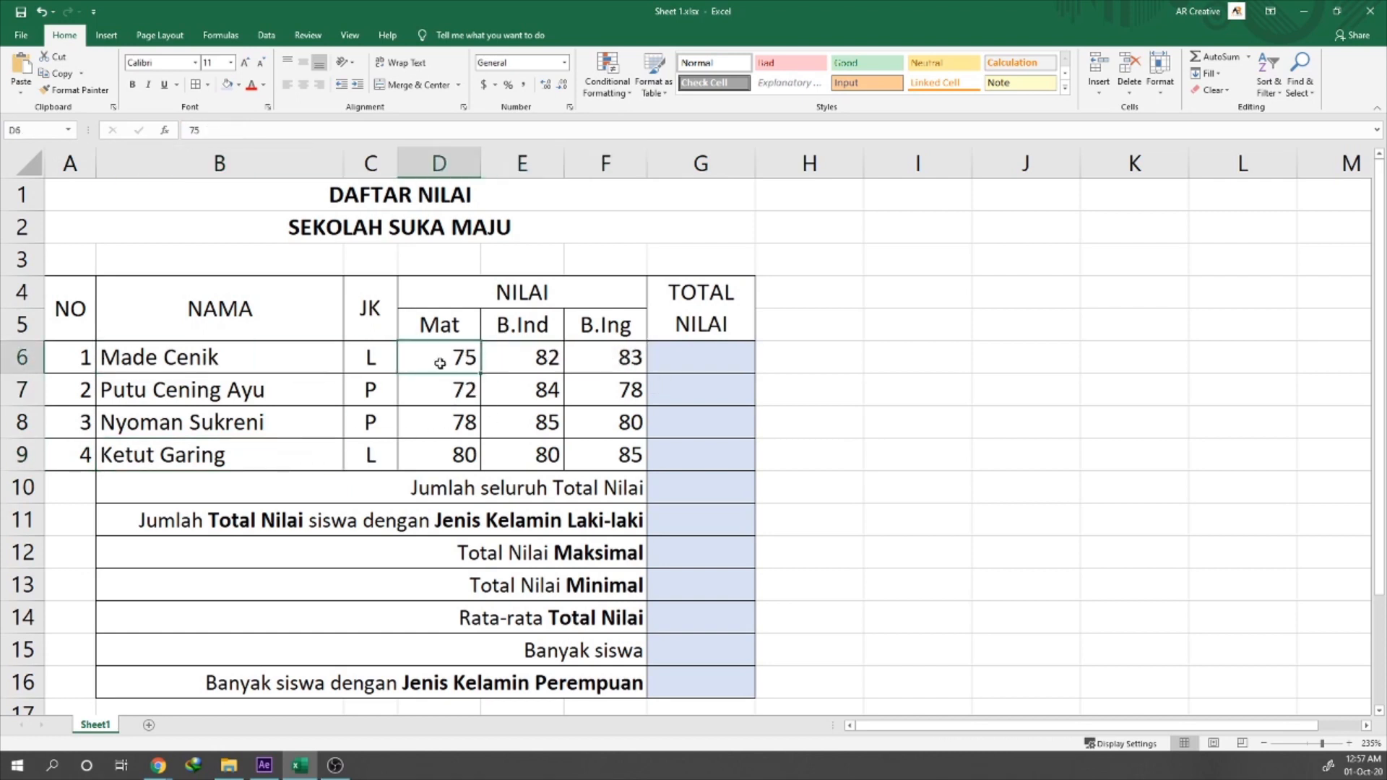
{"action": "left_click", "coordinate": [523, 357]}
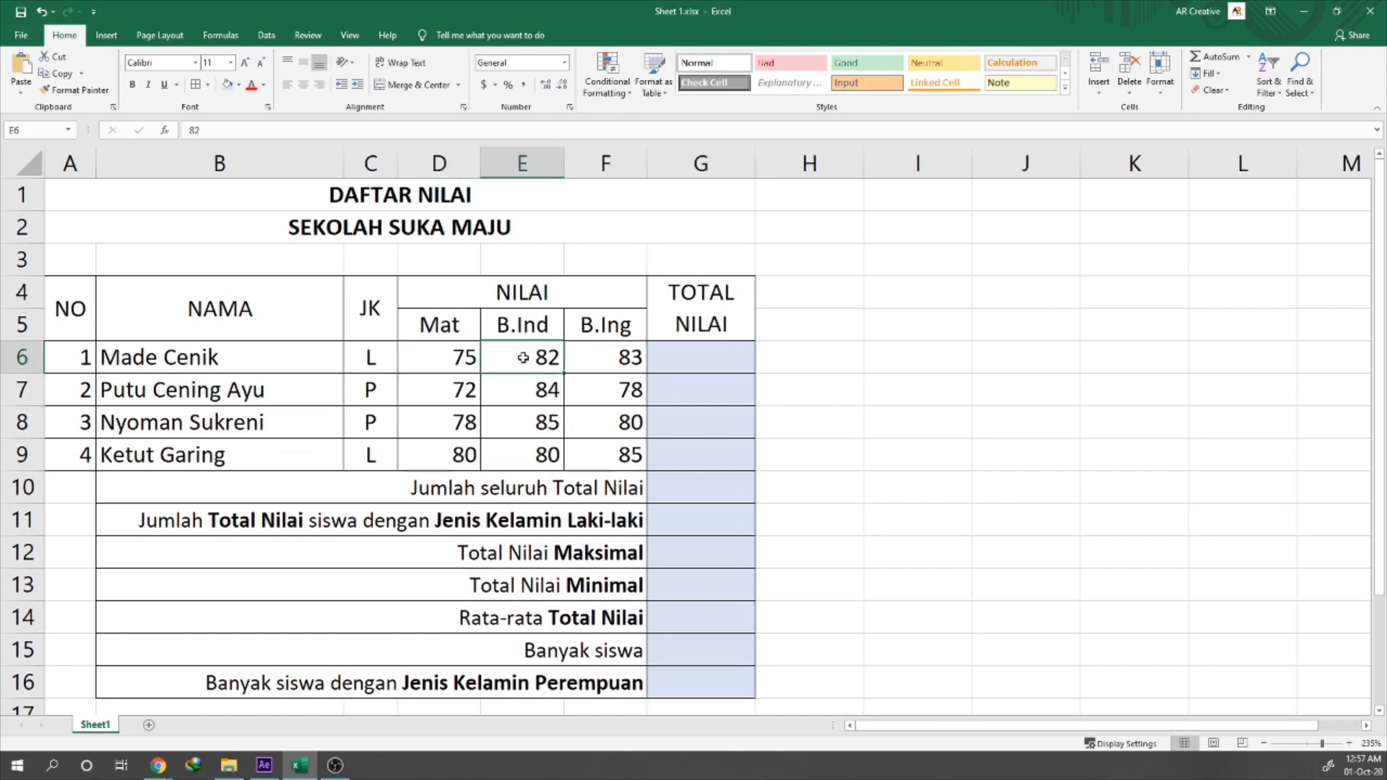
{"action": "left_click", "coordinate": [616, 362]}
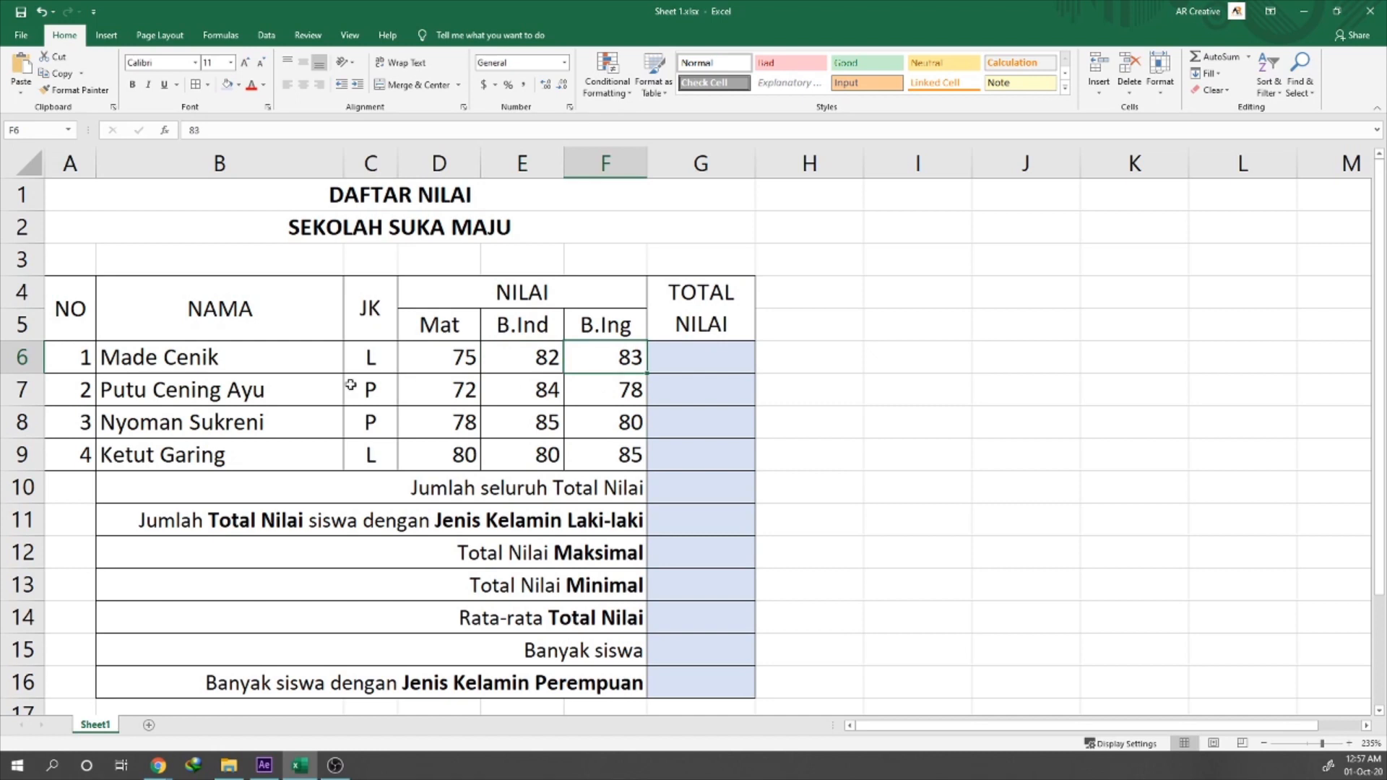
{"action": "left_click", "coordinate": [249, 364]}
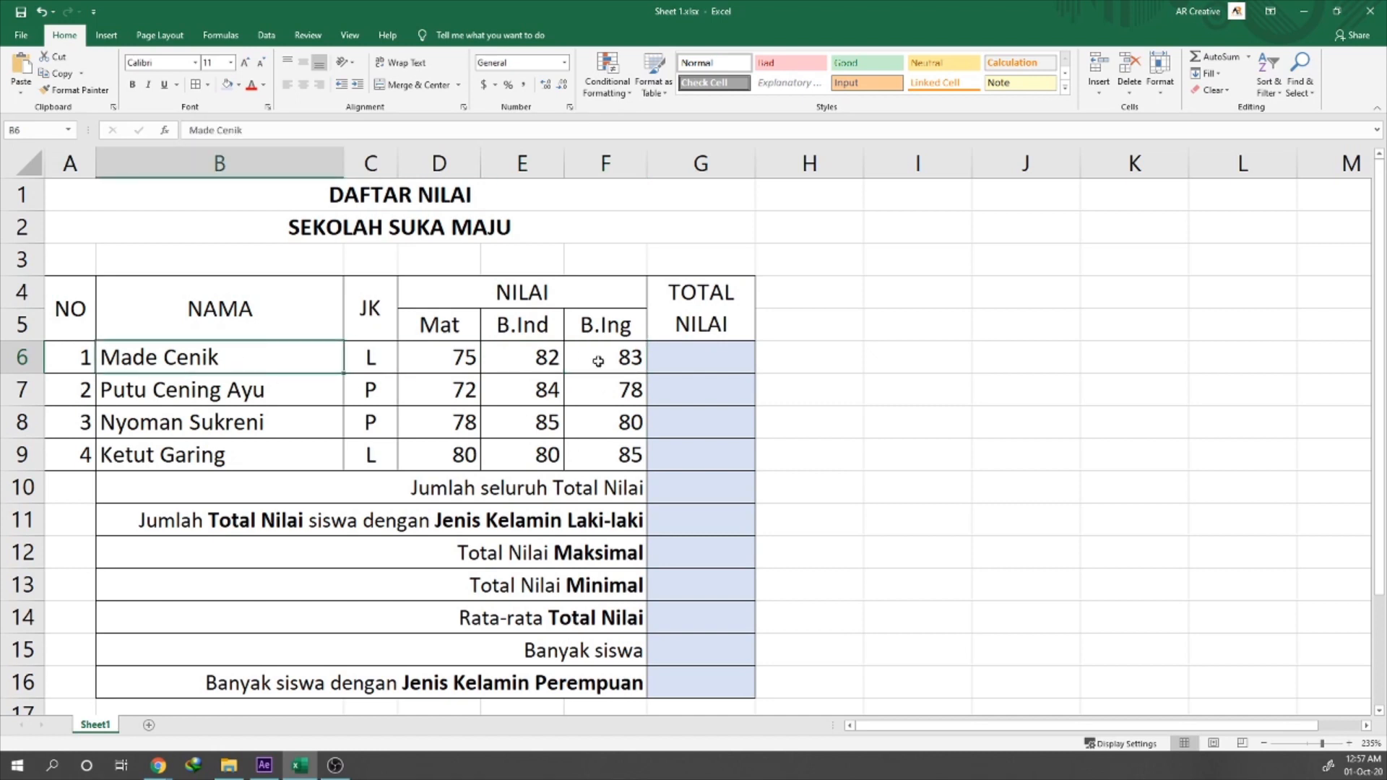
{"action": "left_click_drag", "start_coordinate": [689, 357], "coordinate": [694, 452]}
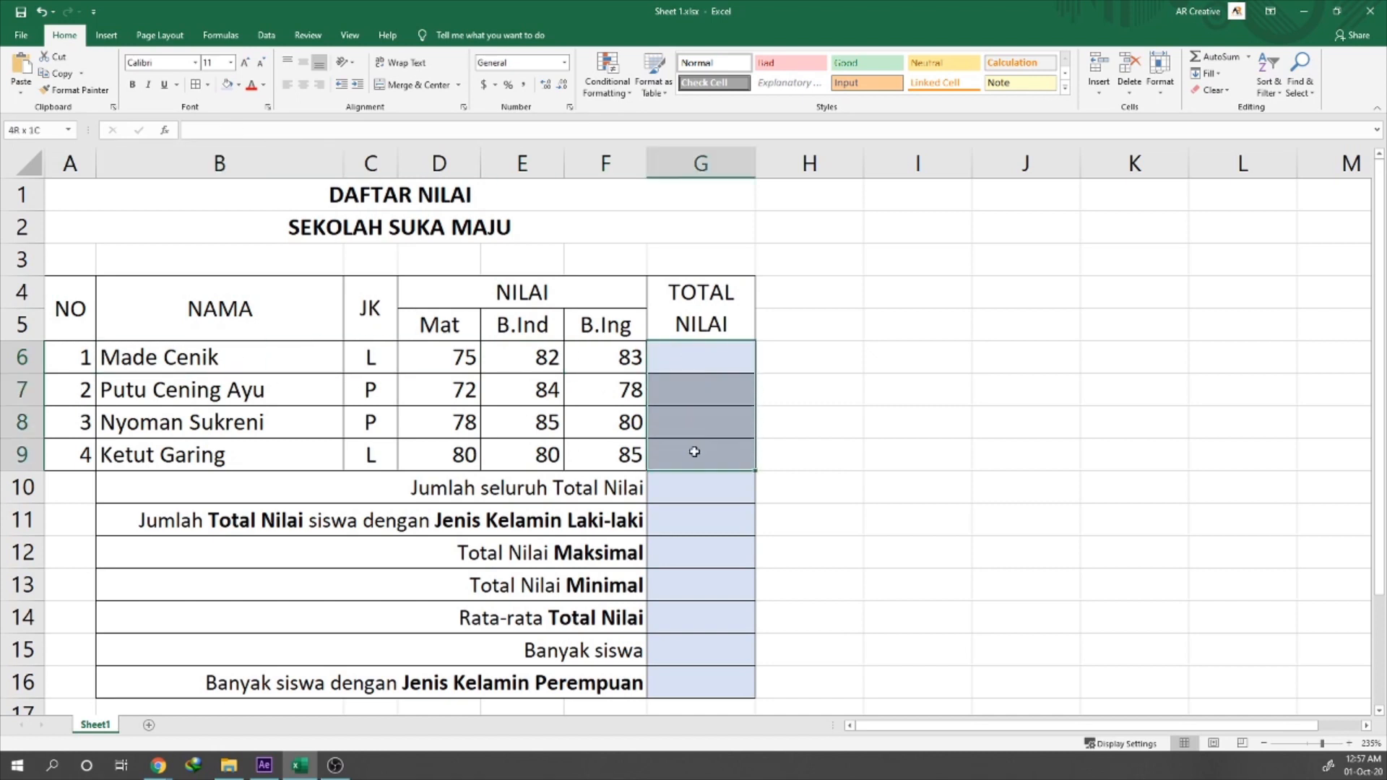
{"action": "left_click", "coordinate": [691, 303]}
{"action": "mouse_move", "coordinate": [699, 362]}
{"action": "left_mouse_down"}
{"action": "mouse_move", "coordinate": [699, 449]}
{"action": "mouse_move", "coordinate": [730, 350]}
{"action": "mouse_move", "coordinate": [685, 357]}
{"action": "left_mouse_up"}
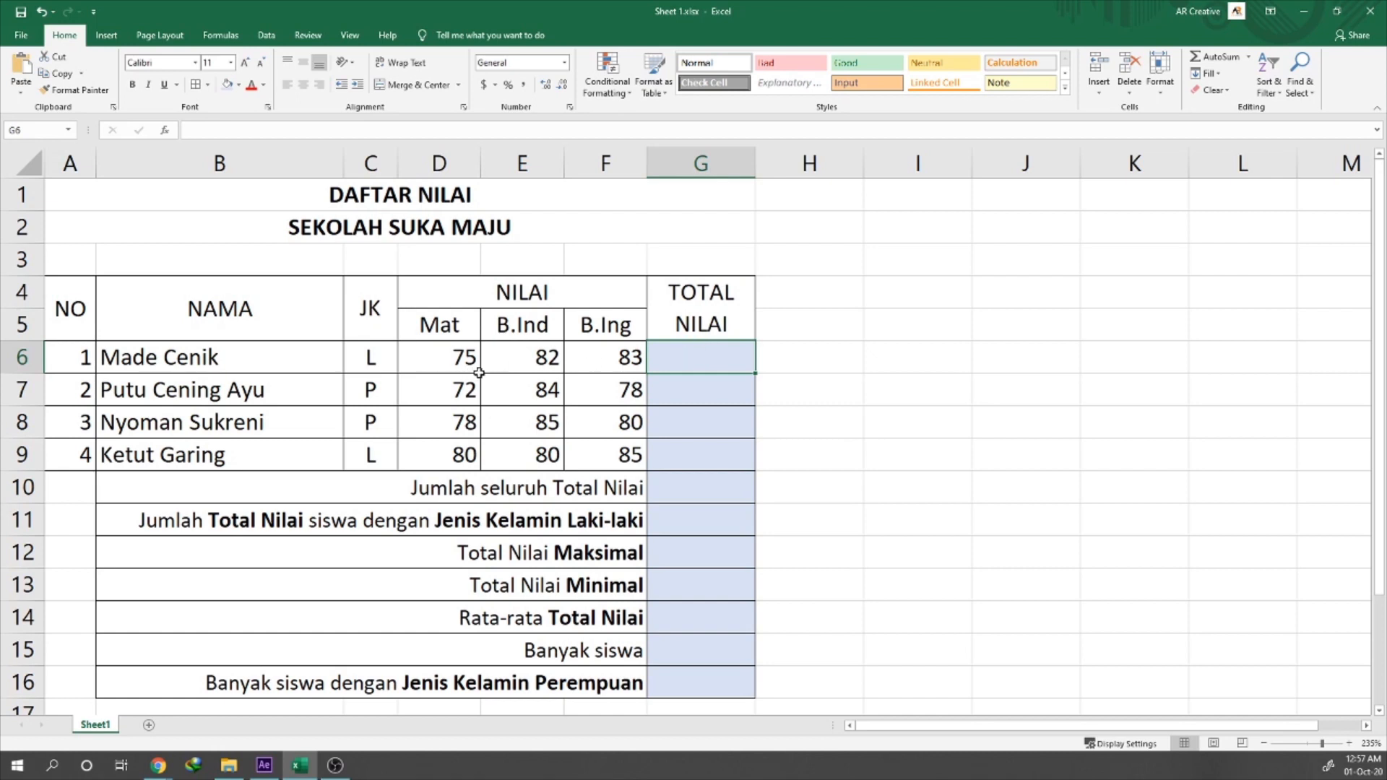
- Go through the three subject scores in D6:F6 and D7:F7 that make up each student's Total Nilai
{"action": "left_click", "coordinate": [434, 361]}
{"action": "left_click", "coordinate": [507, 355]}
{"action": "left_click", "coordinate": [567, 355]}
{"action": "left_click", "coordinate": [452, 354]}
{"action": "left_click", "coordinate": [510, 358]}
{"action": "left_click", "coordinate": [612, 357]}
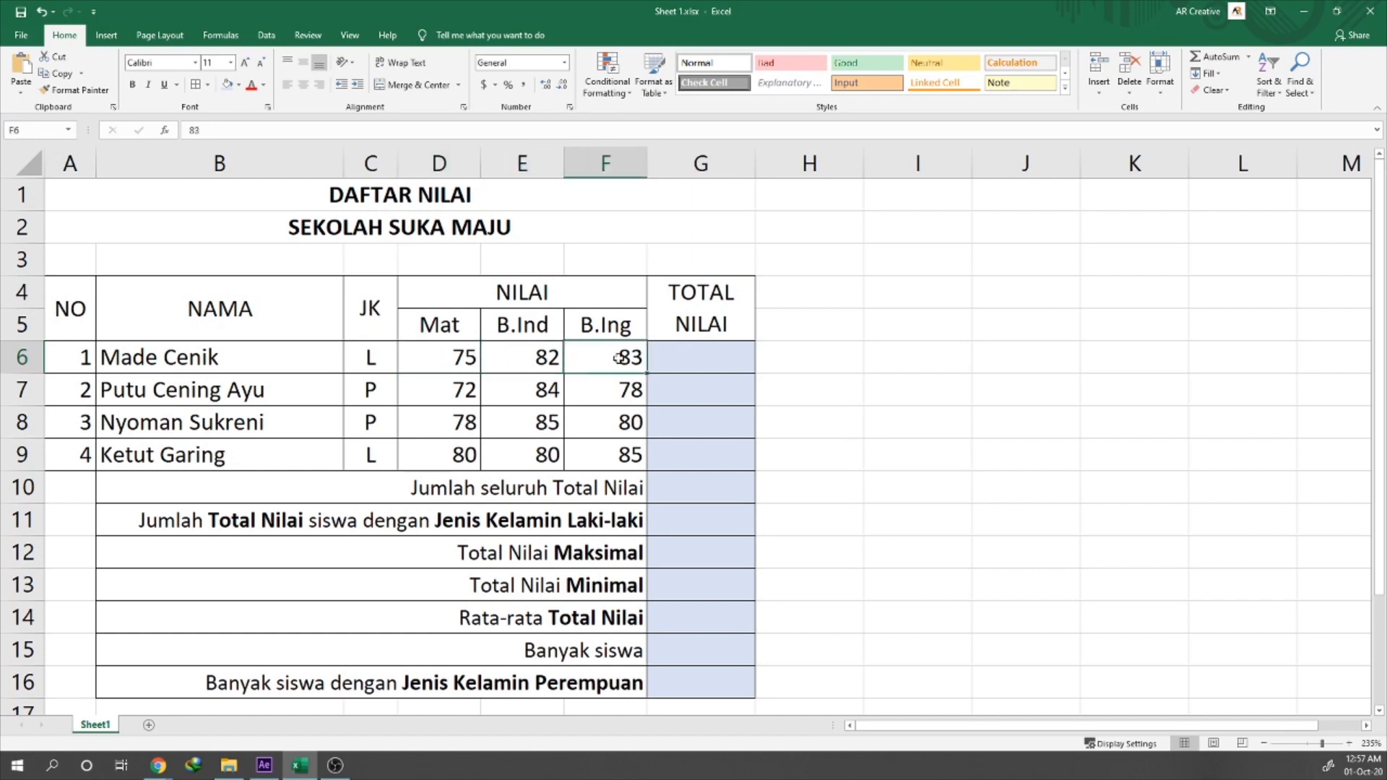
{"action": "left_click", "coordinate": [711, 388]}
{"action": "left_click", "coordinate": [462, 390]}
{"action": "left_click", "coordinate": [532, 389]}
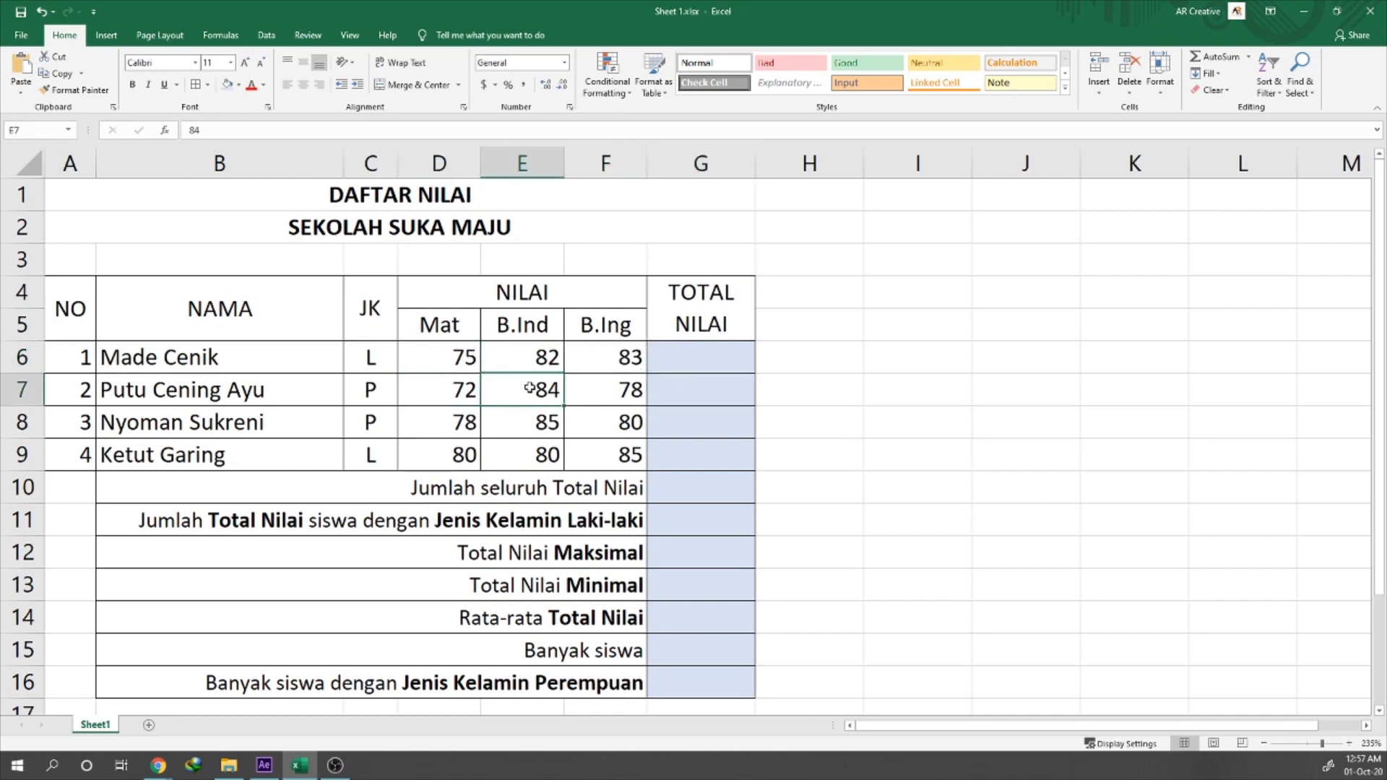
{"action": "left_click", "coordinate": [624, 385]}
{"action": "left_click", "coordinate": [464, 390]}
{"action": "left_click", "coordinate": [539, 388]}
{"action": "left_click", "coordinate": [609, 392]}
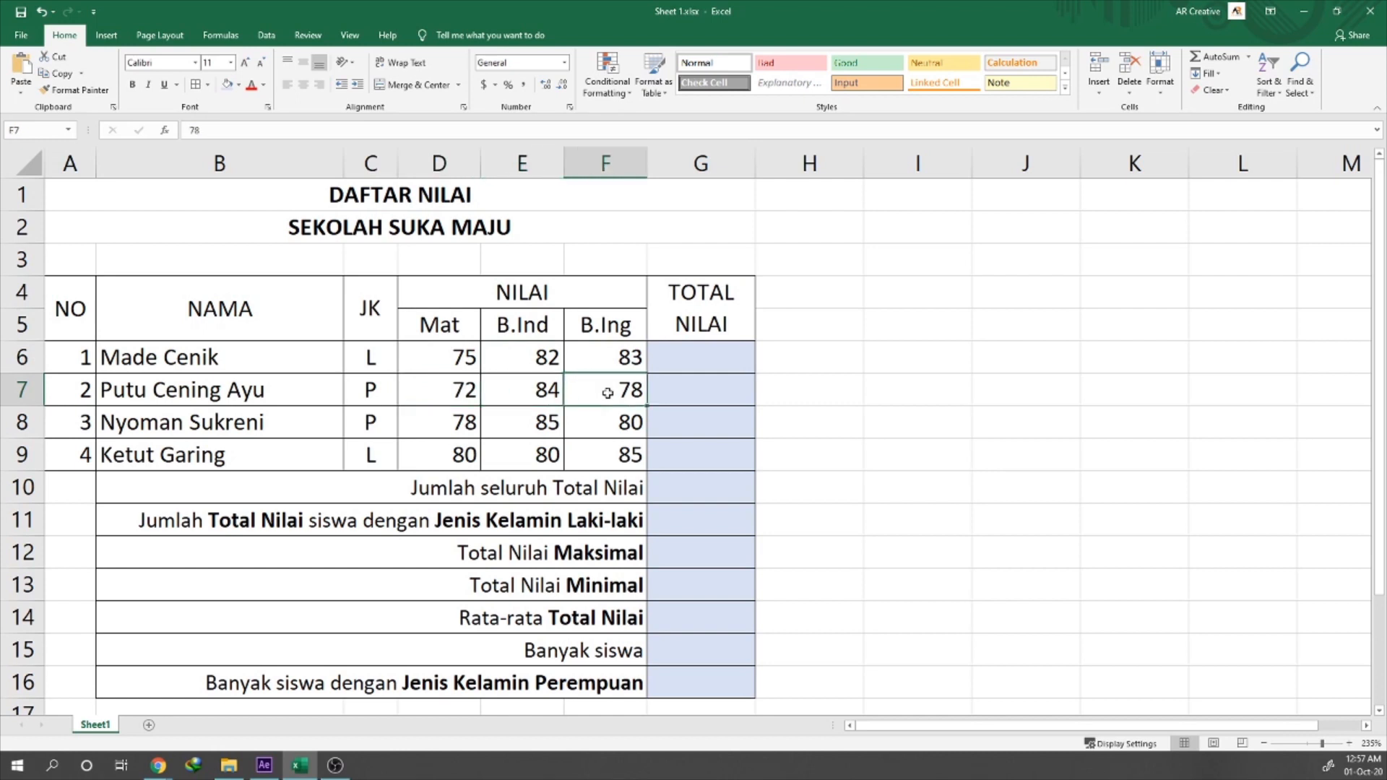
- Calculate the first student's Total Nilai in G6 with the formula =D6+E6+F6
{"action": "left_click", "coordinate": [727, 359]}
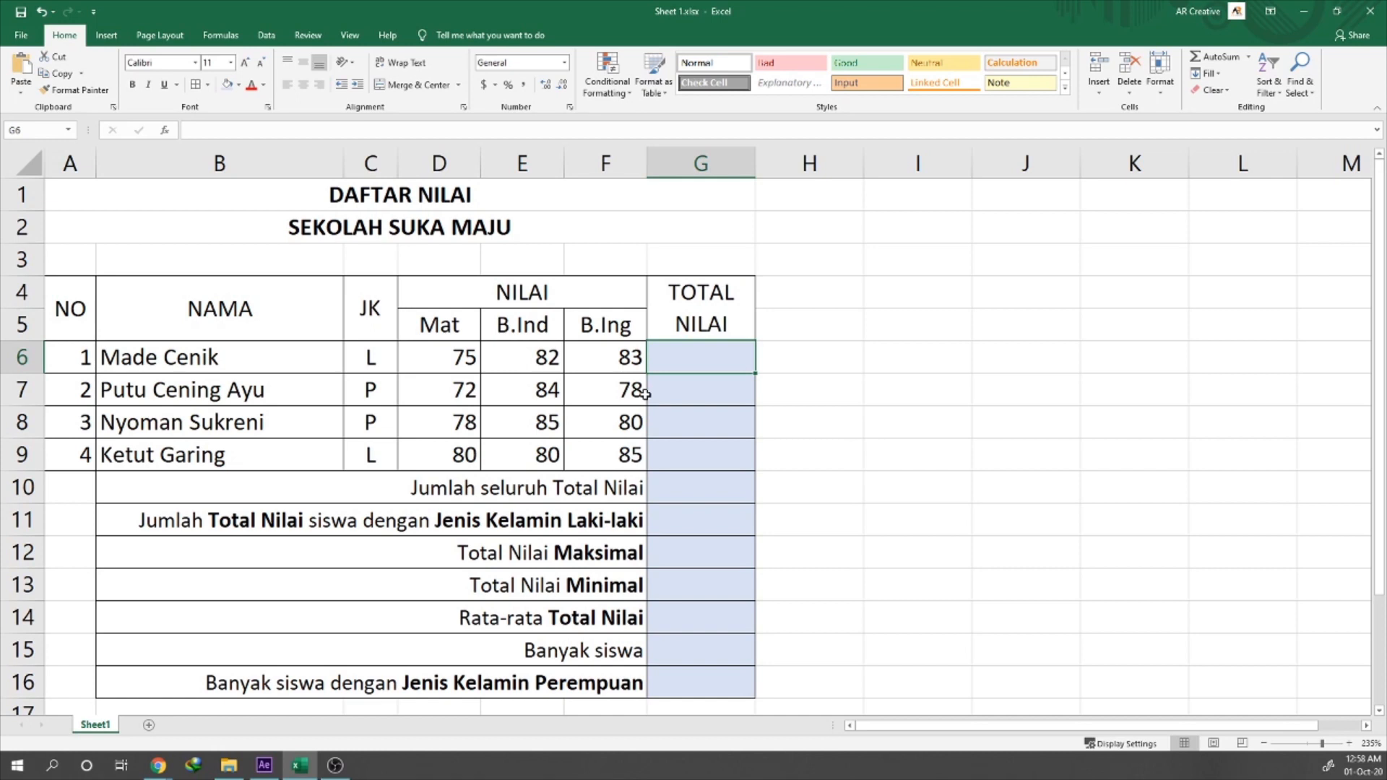
{"action": "type", "text": "="}
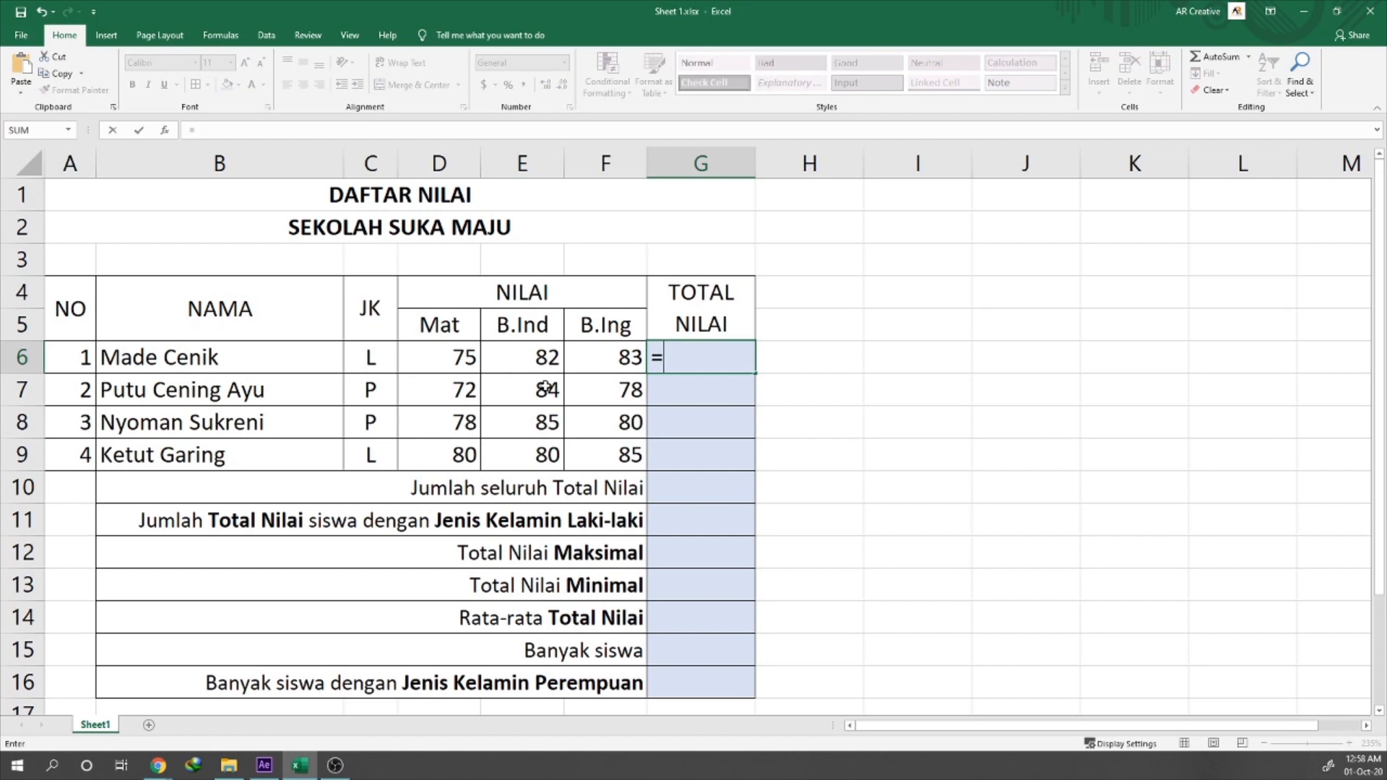
{"action": "left_click", "coordinate": [455, 359]}
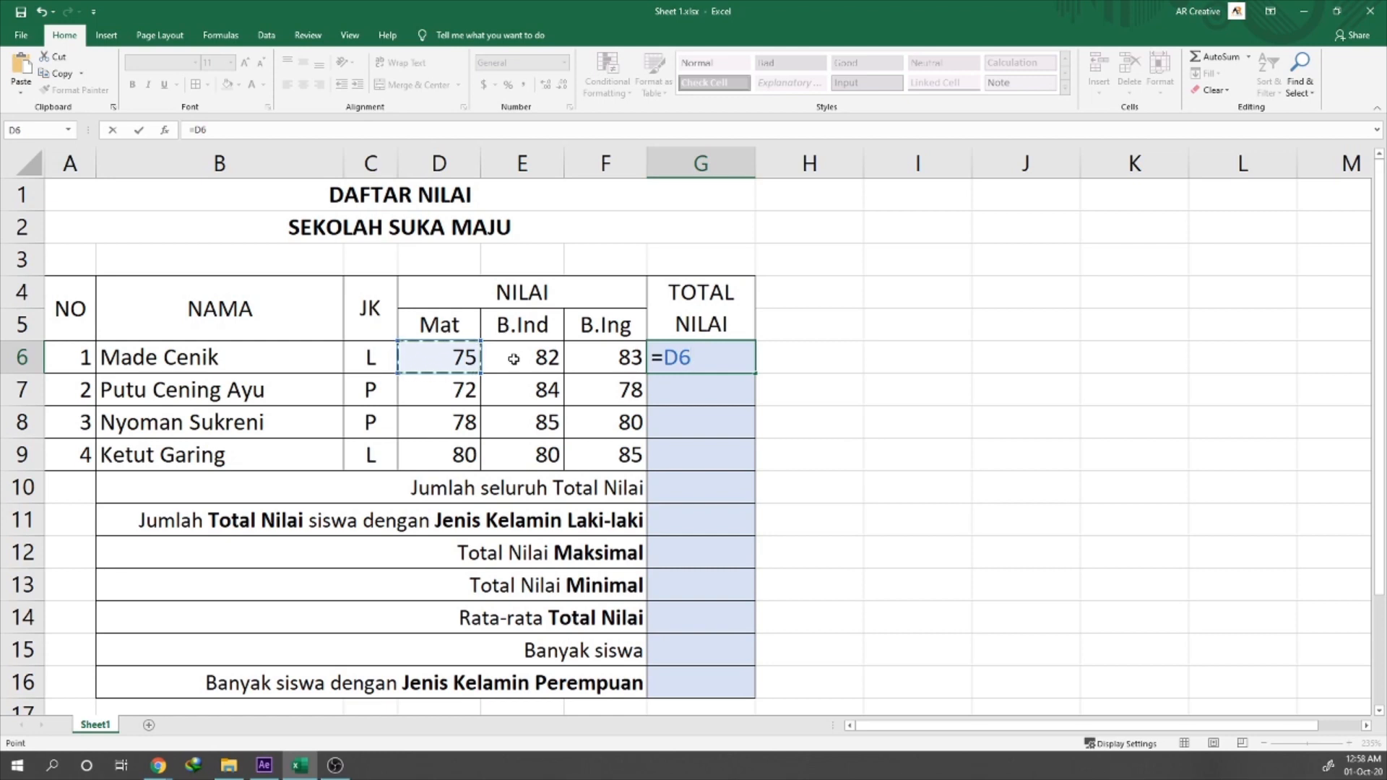
{"action": "type", "text": "+"}
{"action": "left_click", "coordinate": [516, 356]}
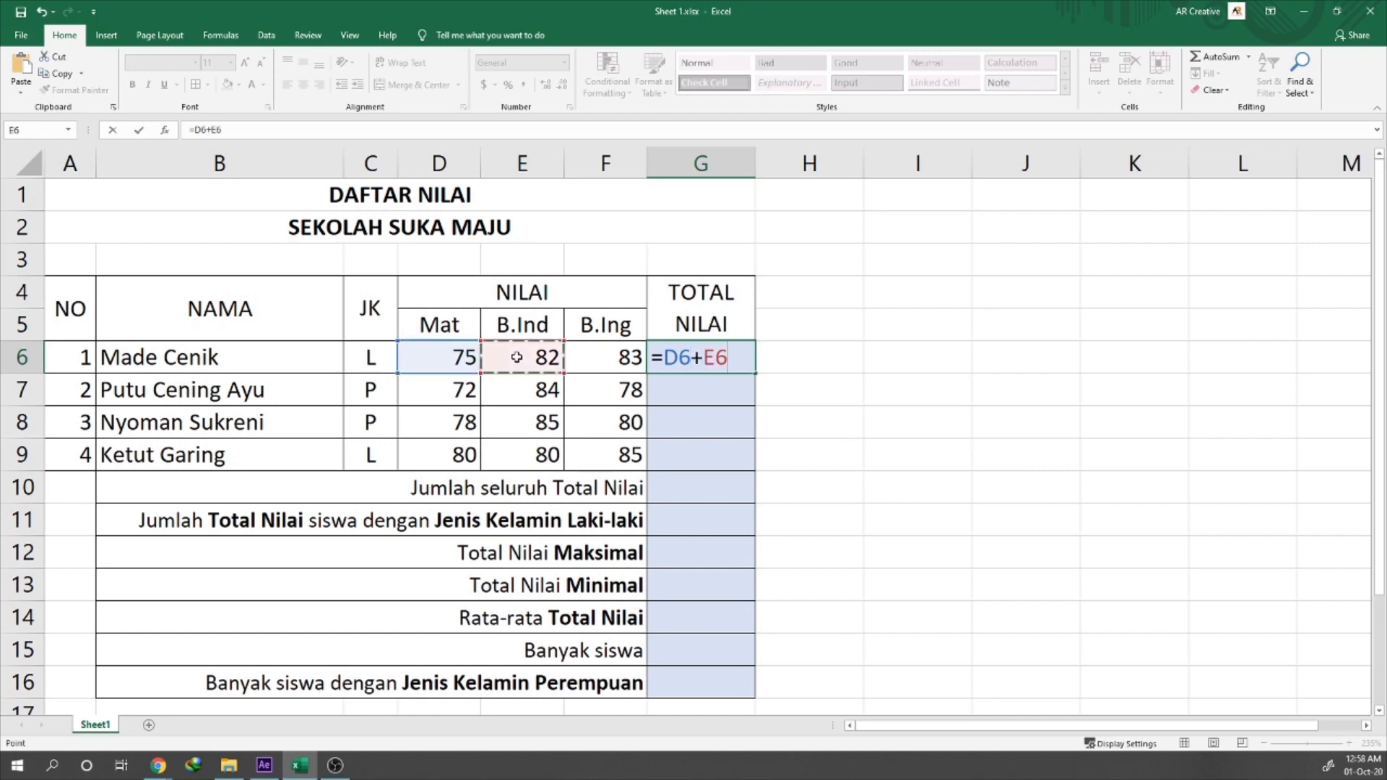
{"action": "type", "text": "+"}
{"action": "left_click", "coordinate": [622, 359]}
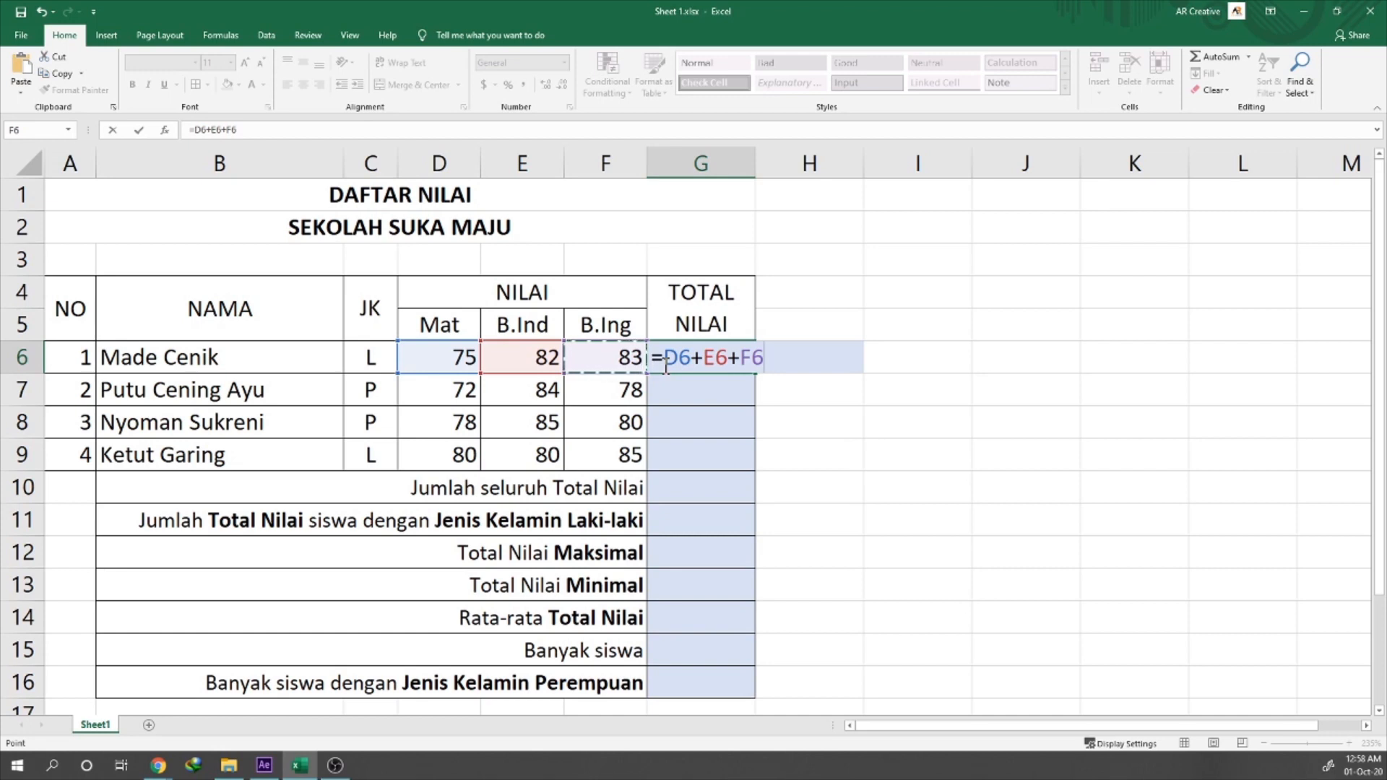
{"action": "key", "text": "Return"}
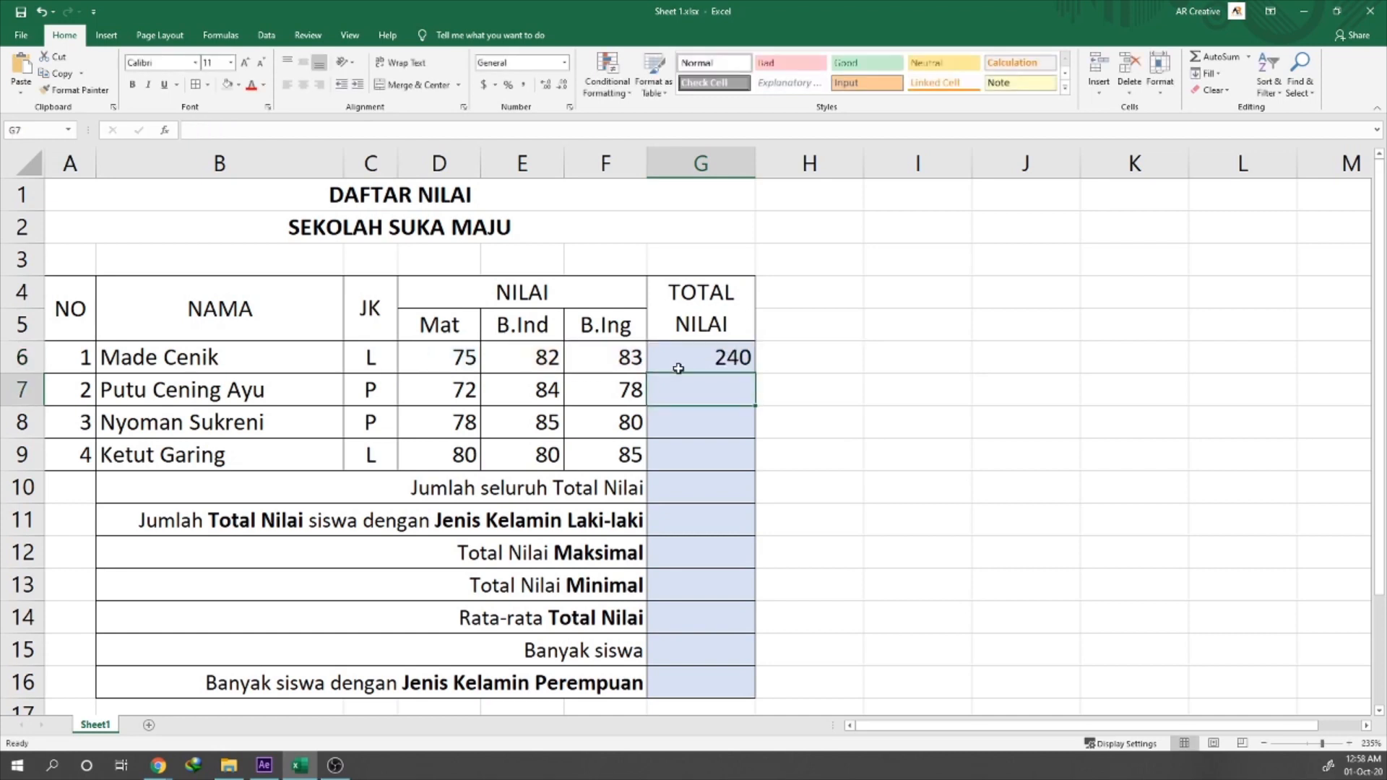
- Fill the Total Nilai formula from G6 down through G9 for the remaining students
{"action": "left_click", "coordinate": [692, 360]}
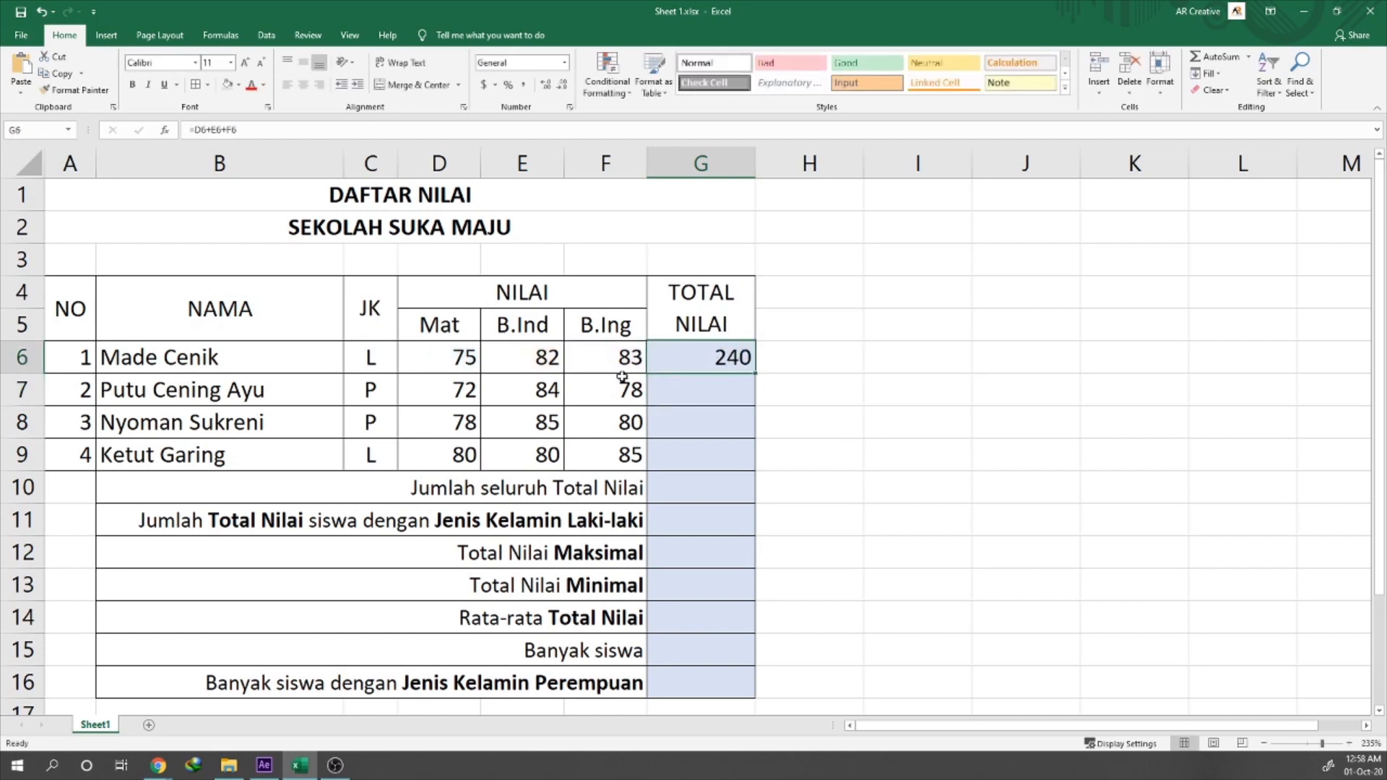
{"action": "left_click", "coordinate": [688, 394]}
{"action": "left_click_drag", "start_coordinate": [691, 411], "coordinate": [693, 449]}
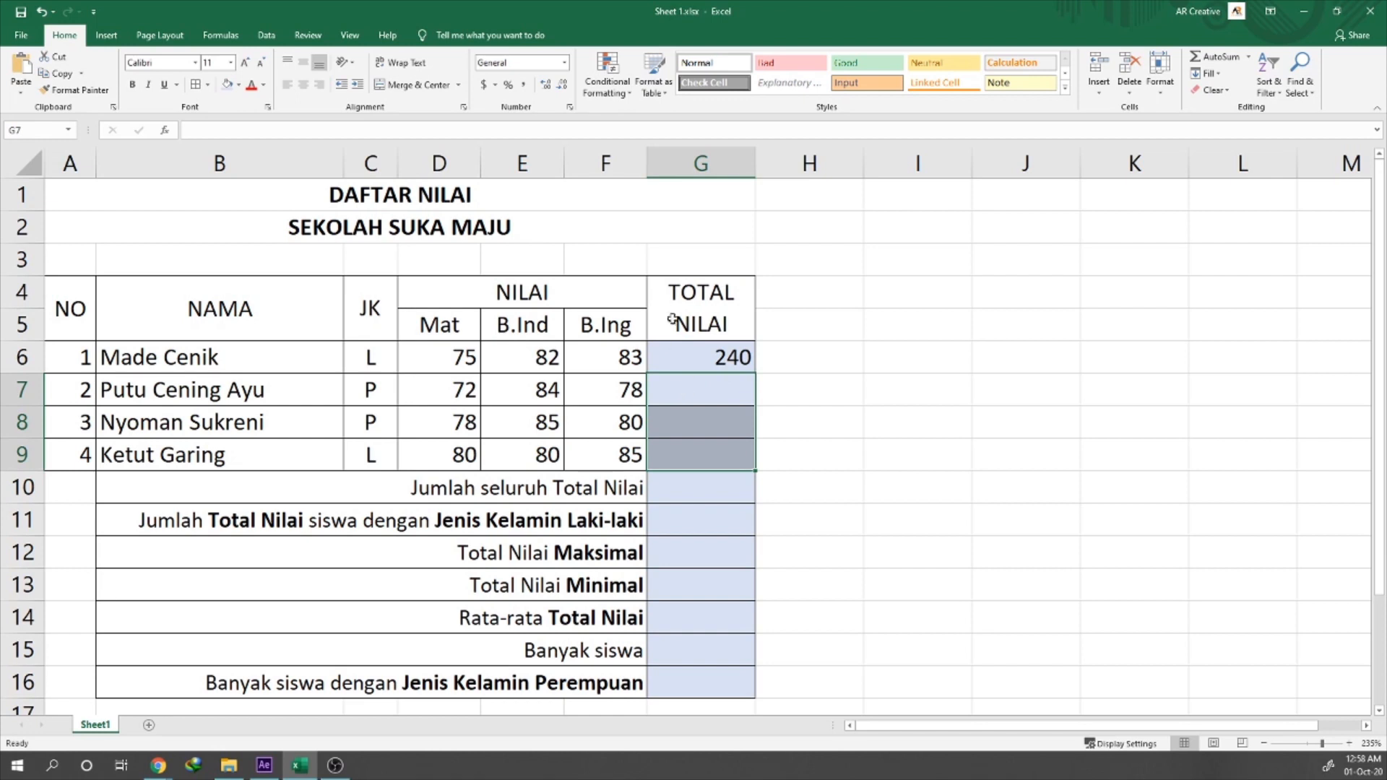
{"action": "left_click", "coordinate": [730, 356]}
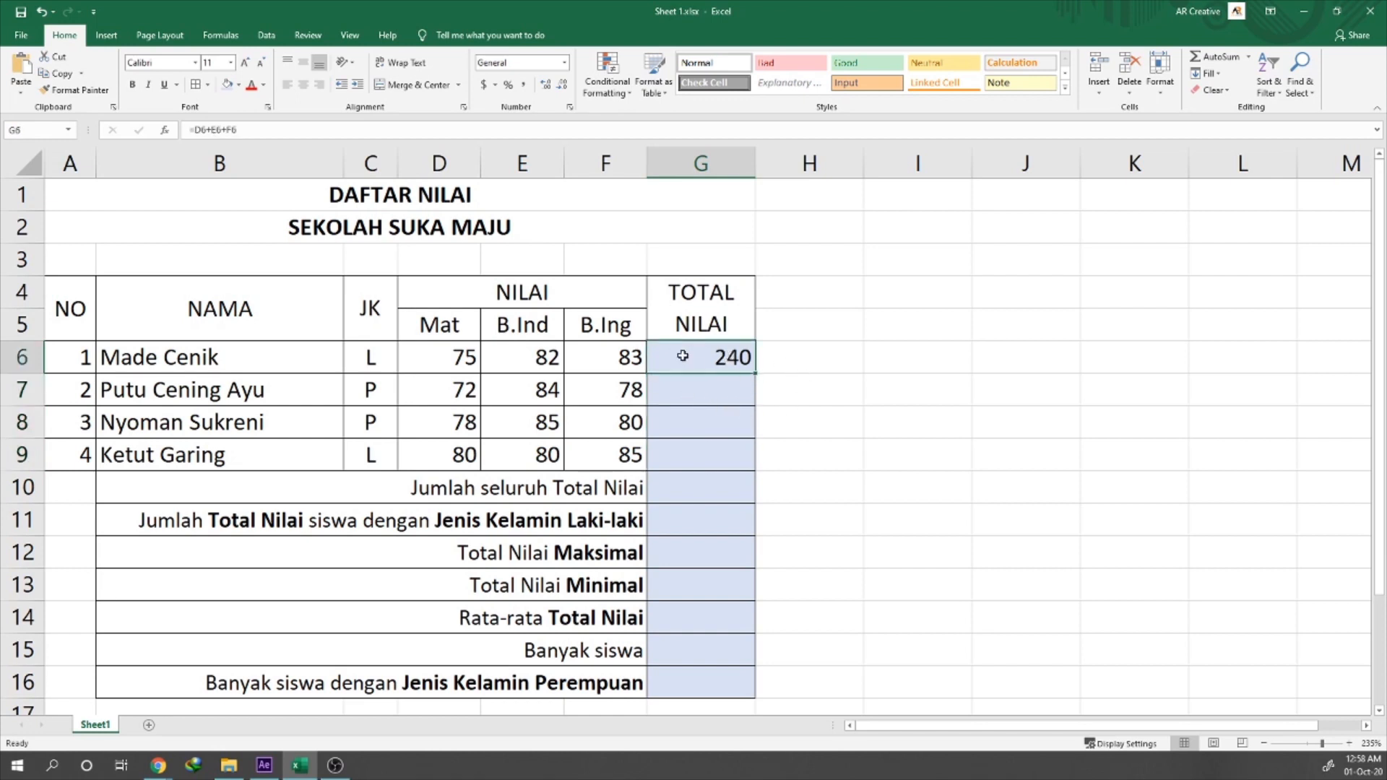
{"action": "left_click", "coordinate": [879, 359]}
{"action": "left_click", "coordinate": [718, 358]}
{"action": "left_click_drag", "start_coordinate": [755, 373], "coordinate": [752, 458]}
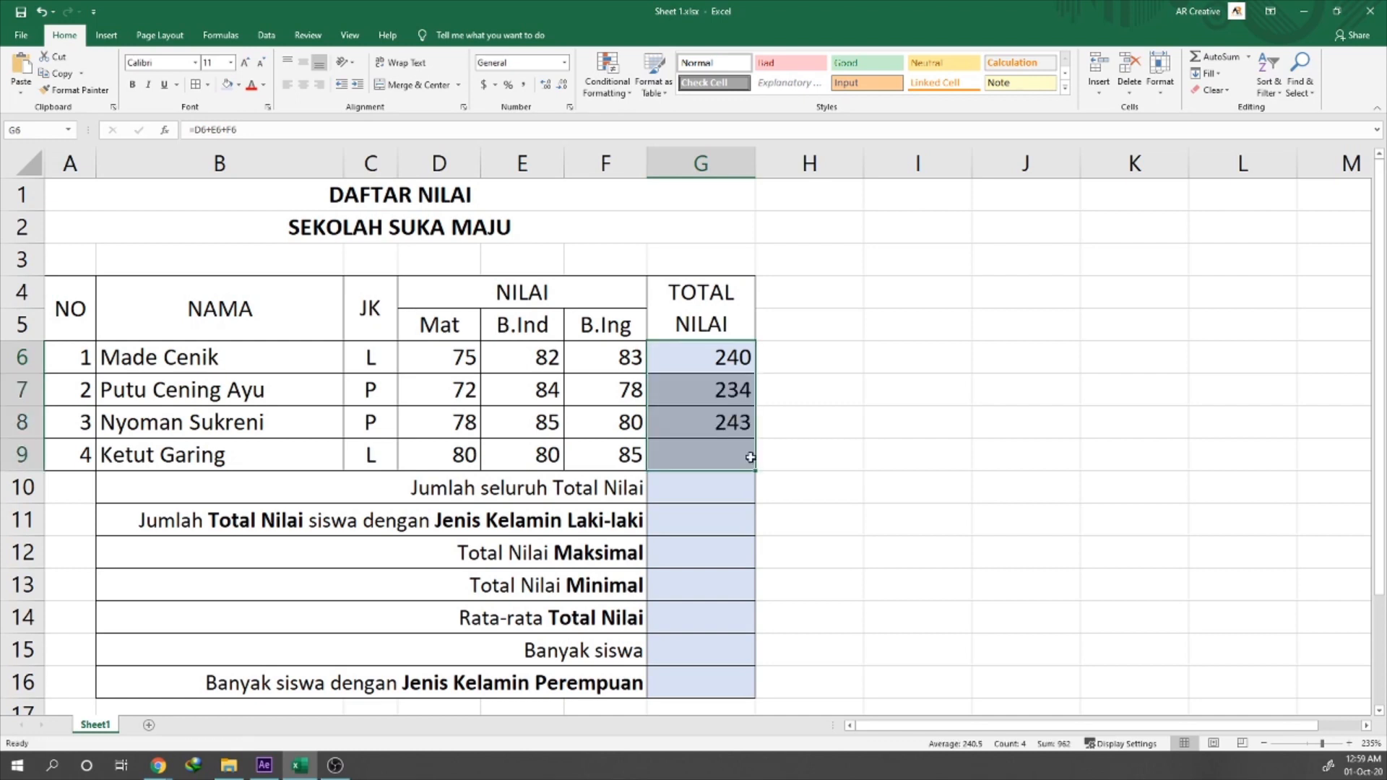
- Check the copied formulas in G7 and G9 and review the totals in G6:G9
{"action": "left_click", "coordinate": [704, 393]}
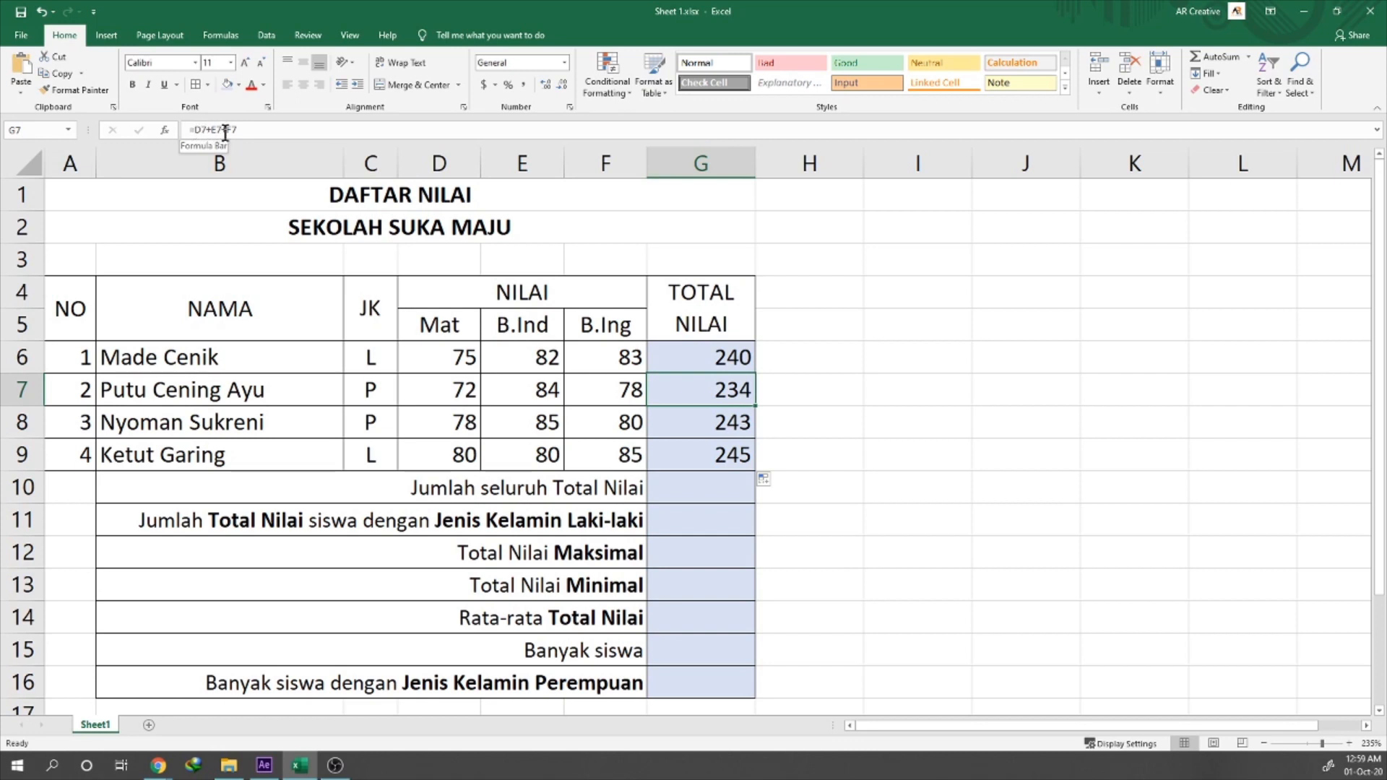
{"action": "left_click", "coordinate": [689, 455]}
{"action": "left_click_drag", "start_coordinate": [700, 358], "coordinate": [699, 454]}
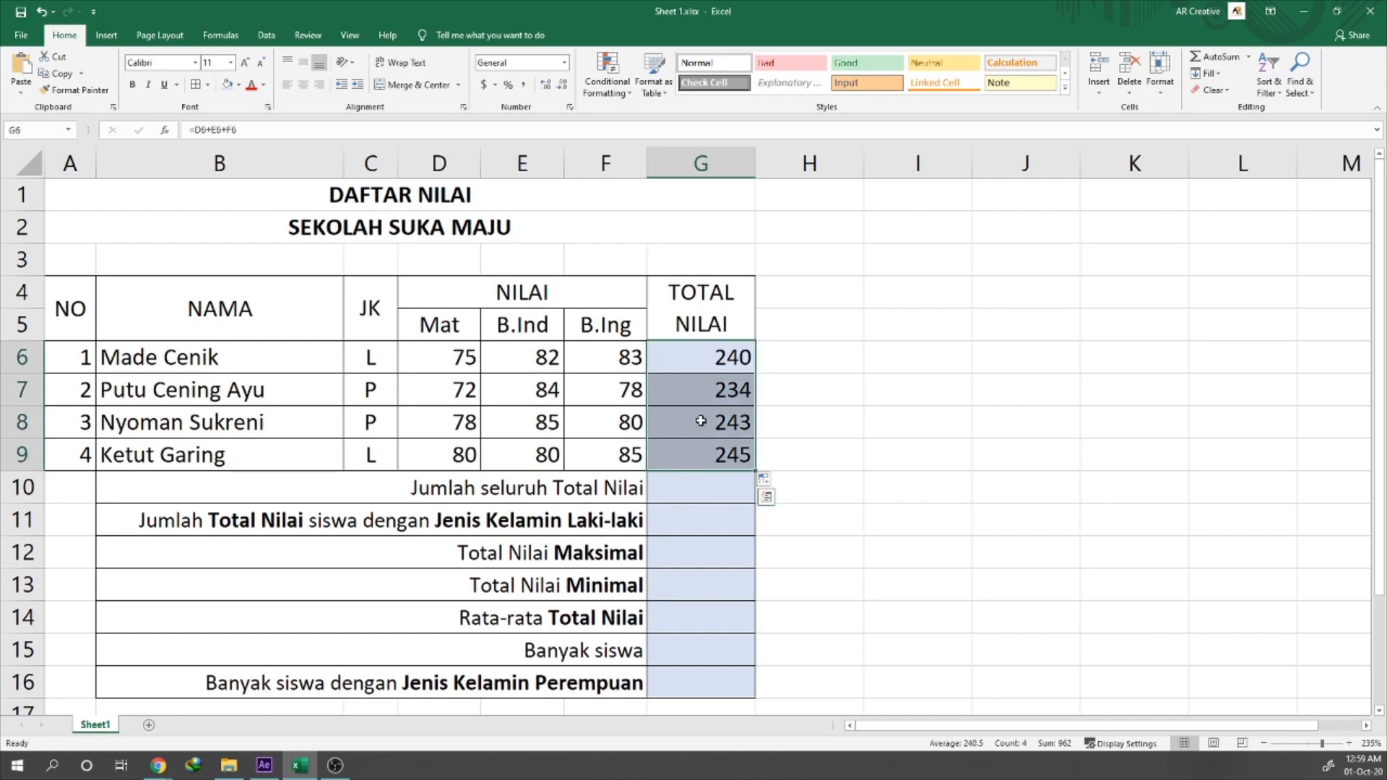
{"action": "left_click_drag", "start_coordinate": [706, 357], "coordinate": [706, 462]}
{"action": "left_click", "coordinate": [700, 466]}
{"action": "scroll", "coordinate": [701, 499], "scroll_direction": "down", "scroll_amount": 1}
{"action": "scroll", "coordinate": [697, 462], "scroll_direction": "up", "scroll_amount": 1}
- Sum all students' Total Nilai in G10, the Jumlah seluruh Total Nilai row, with =SUM(G6:G9)
{"action": "left_click", "coordinate": [698, 488]}
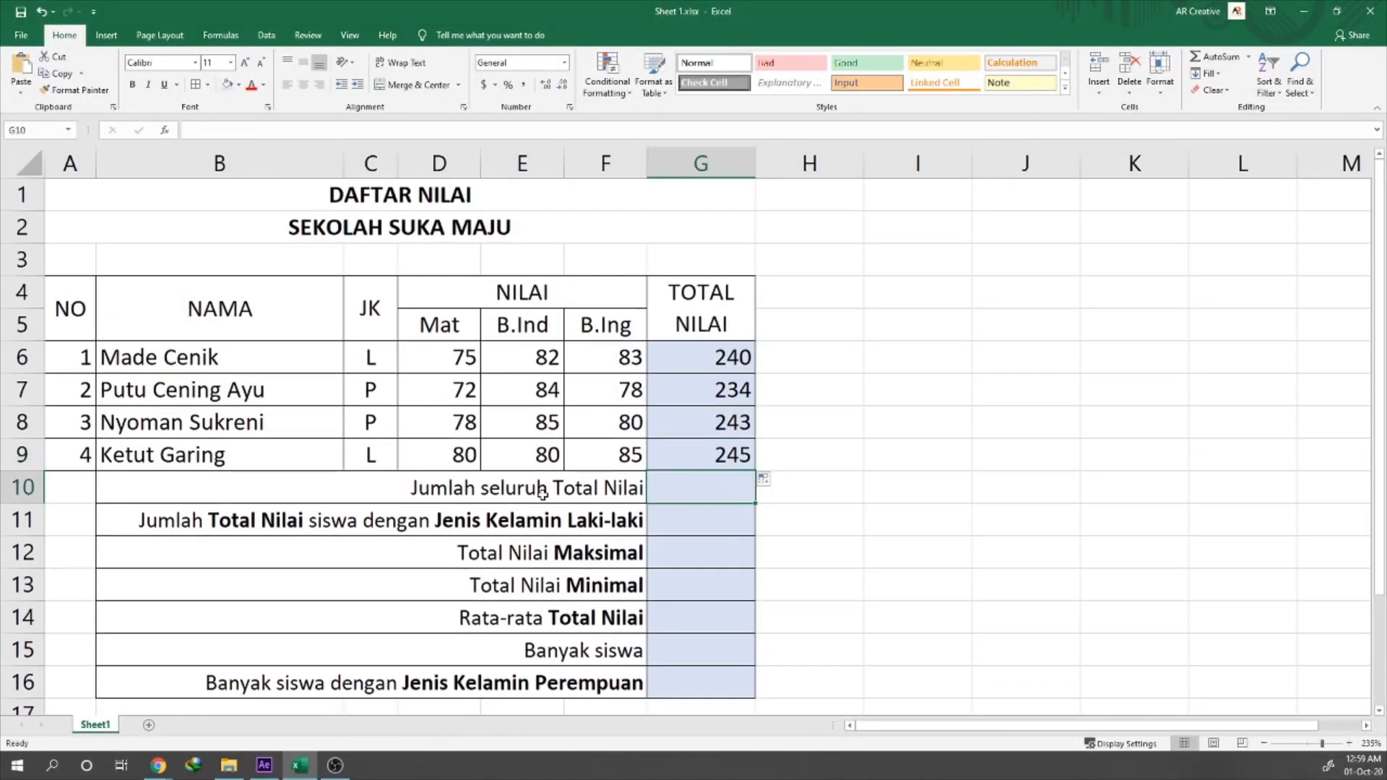
{"action": "left_click", "coordinate": [408, 493]}
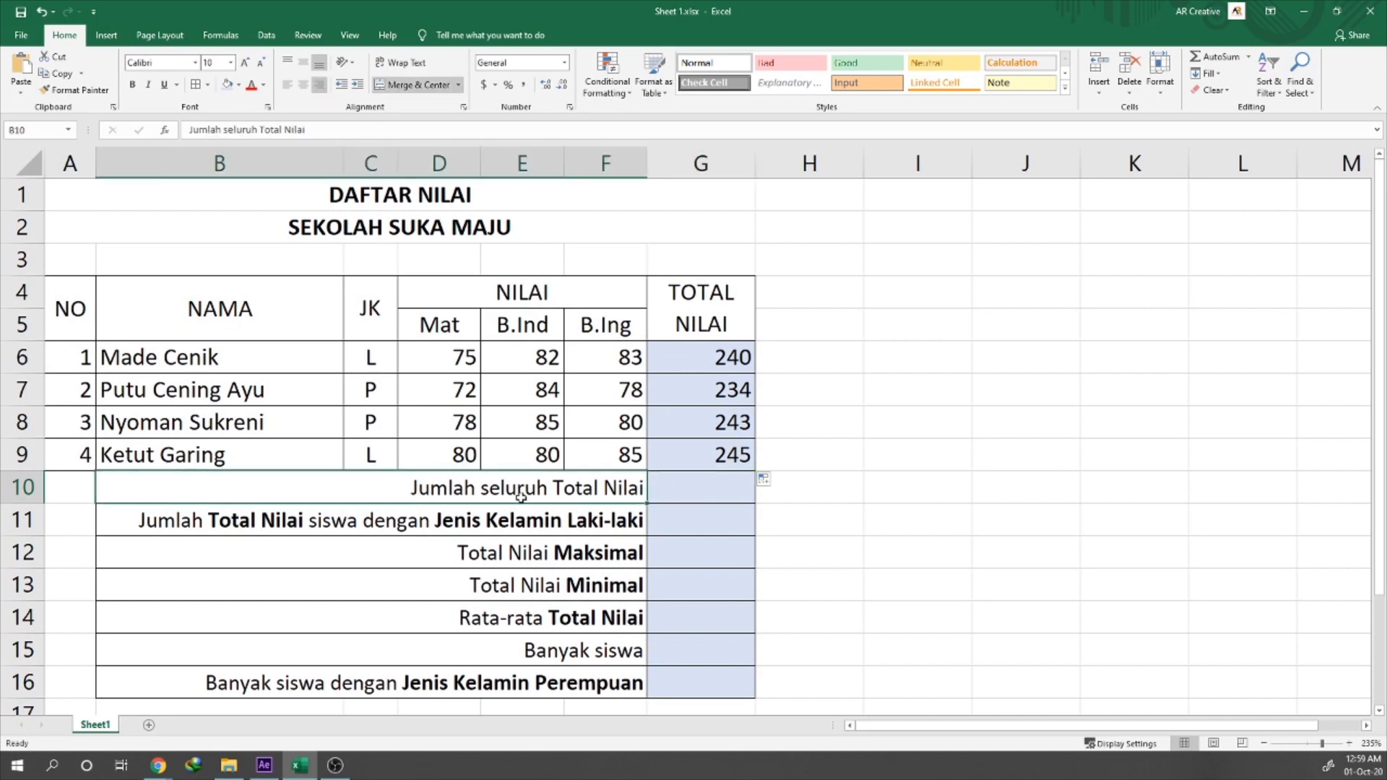
{"action": "left_click", "coordinate": [683, 489]}
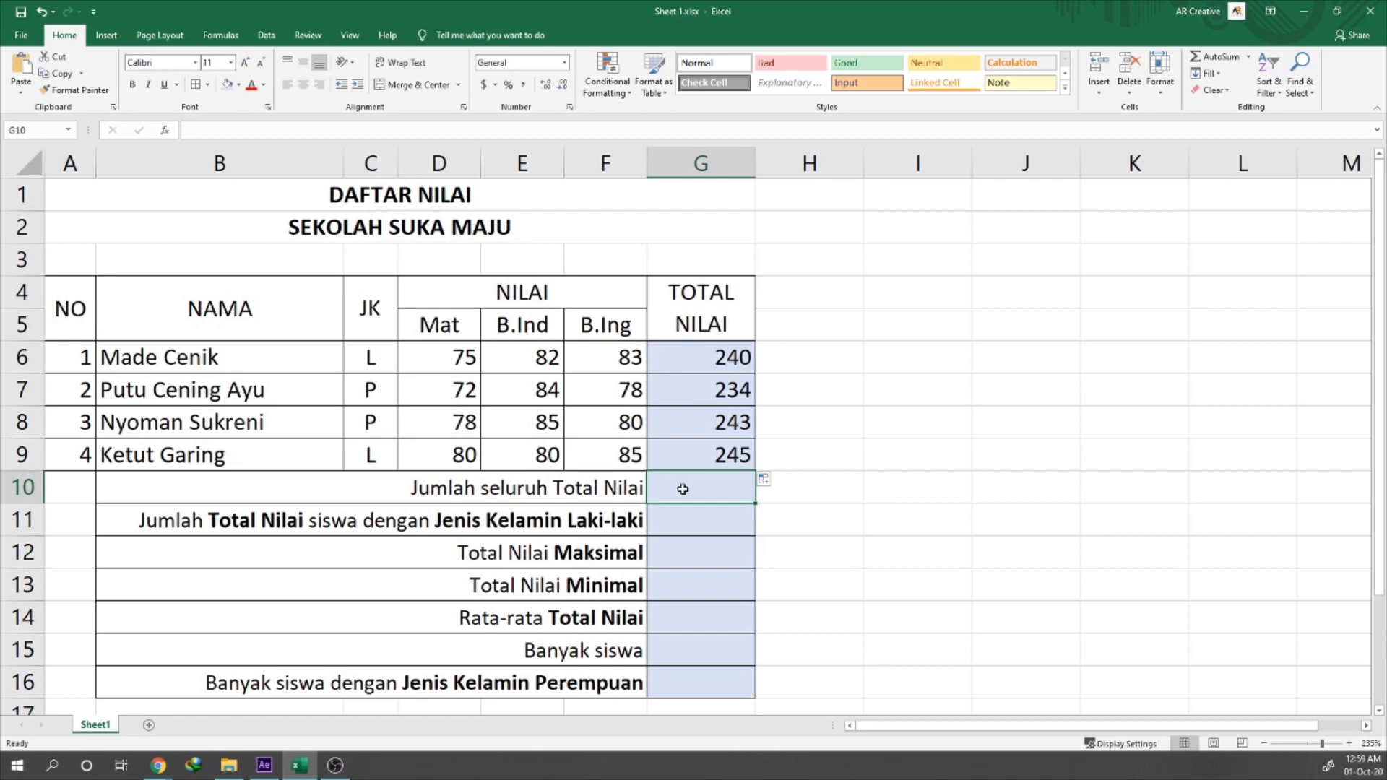
{"action": "left_click_drag", "start_coordinate": [730, 355], "coordinate": [729, 455]}
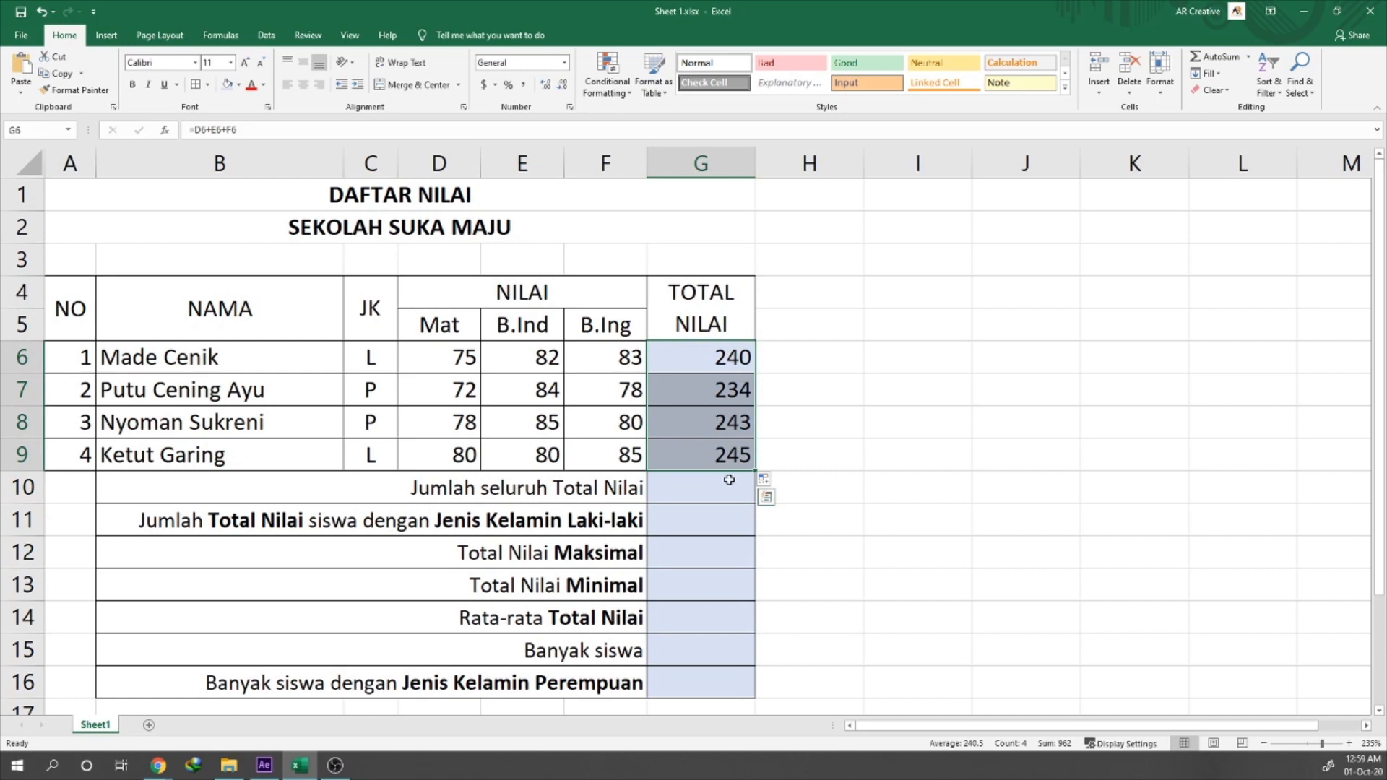
{"action": "left_click", "coordinate": [701, 494]}
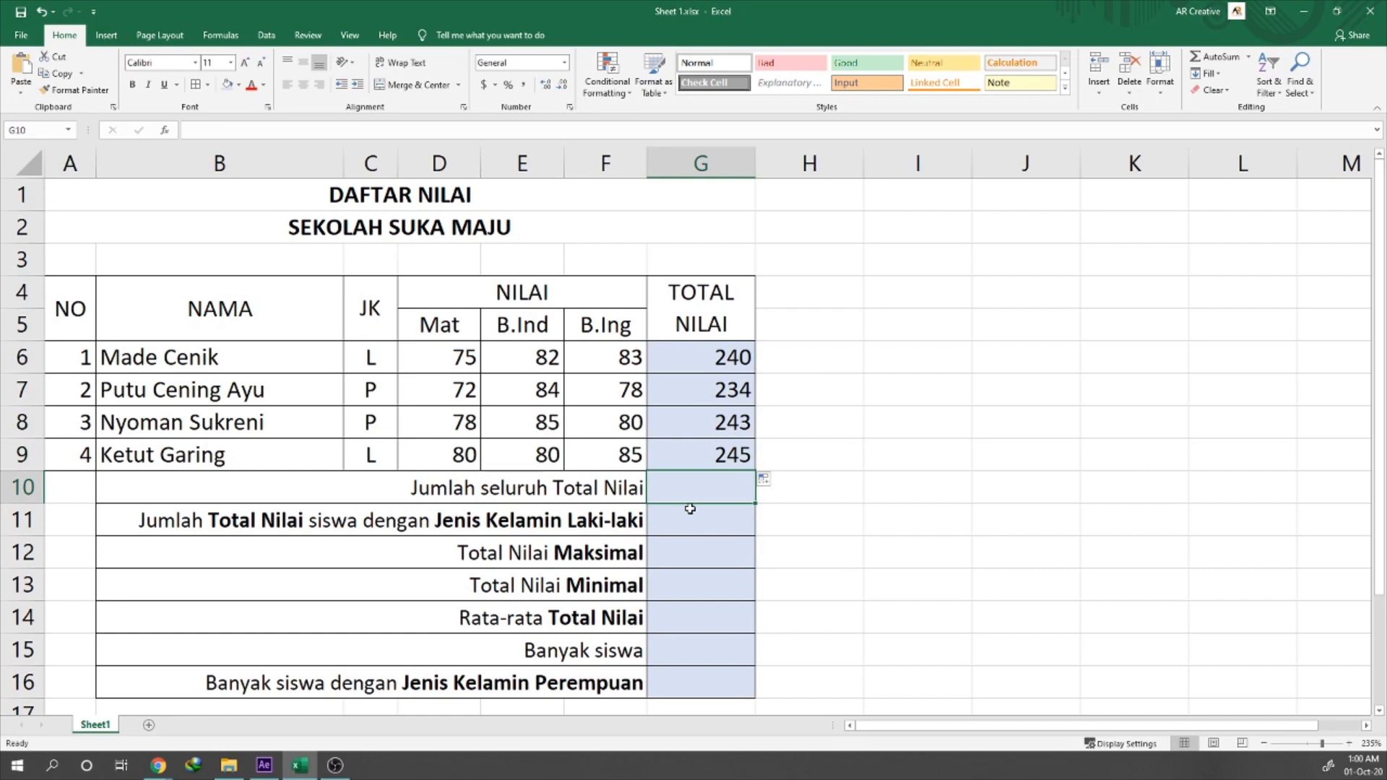
{"action": "type", "text": "=SUM"}
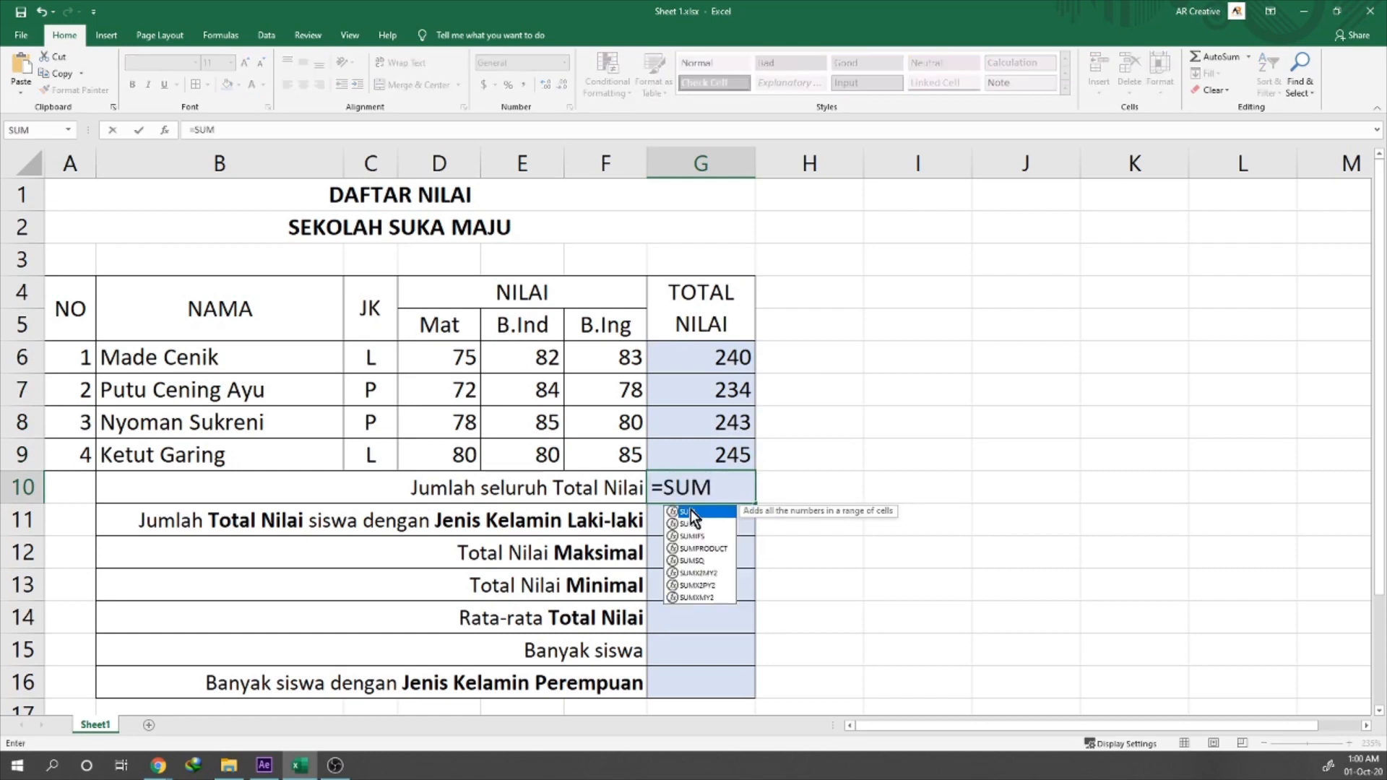
{"action": "double_click", "coordinate": [691, 511]}
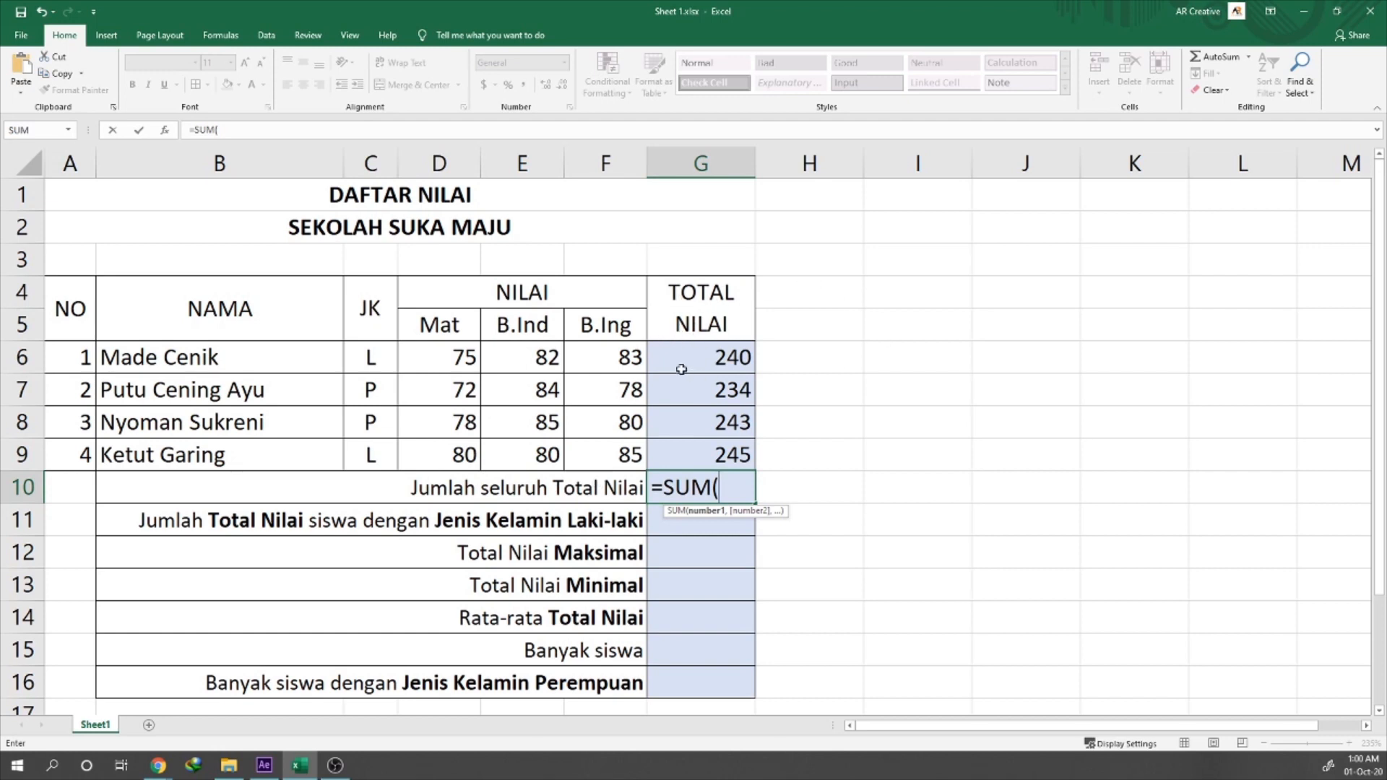
{"action": "left_click_drag", "start_coordinate": [682, 368], "coordinate": [699, 446]}
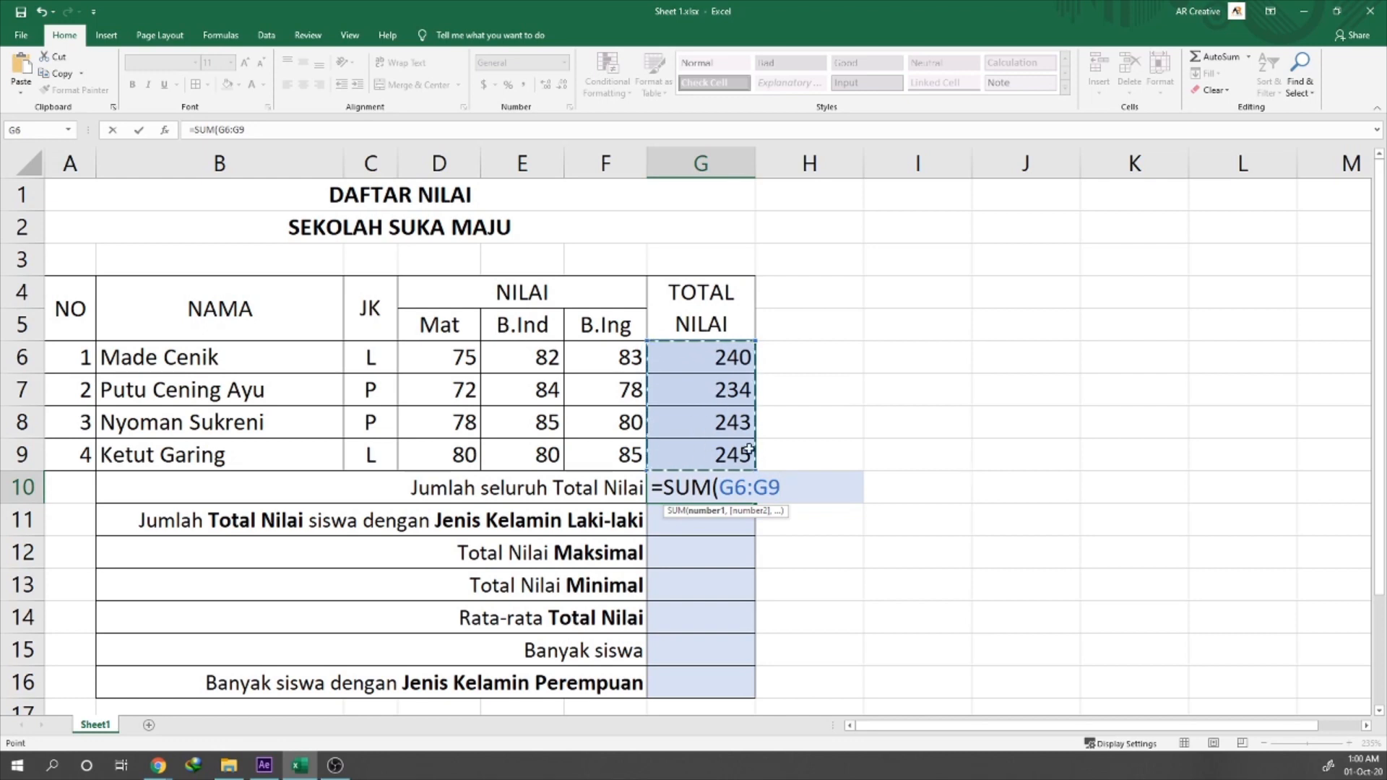
{"action": "type", "text": ")"}
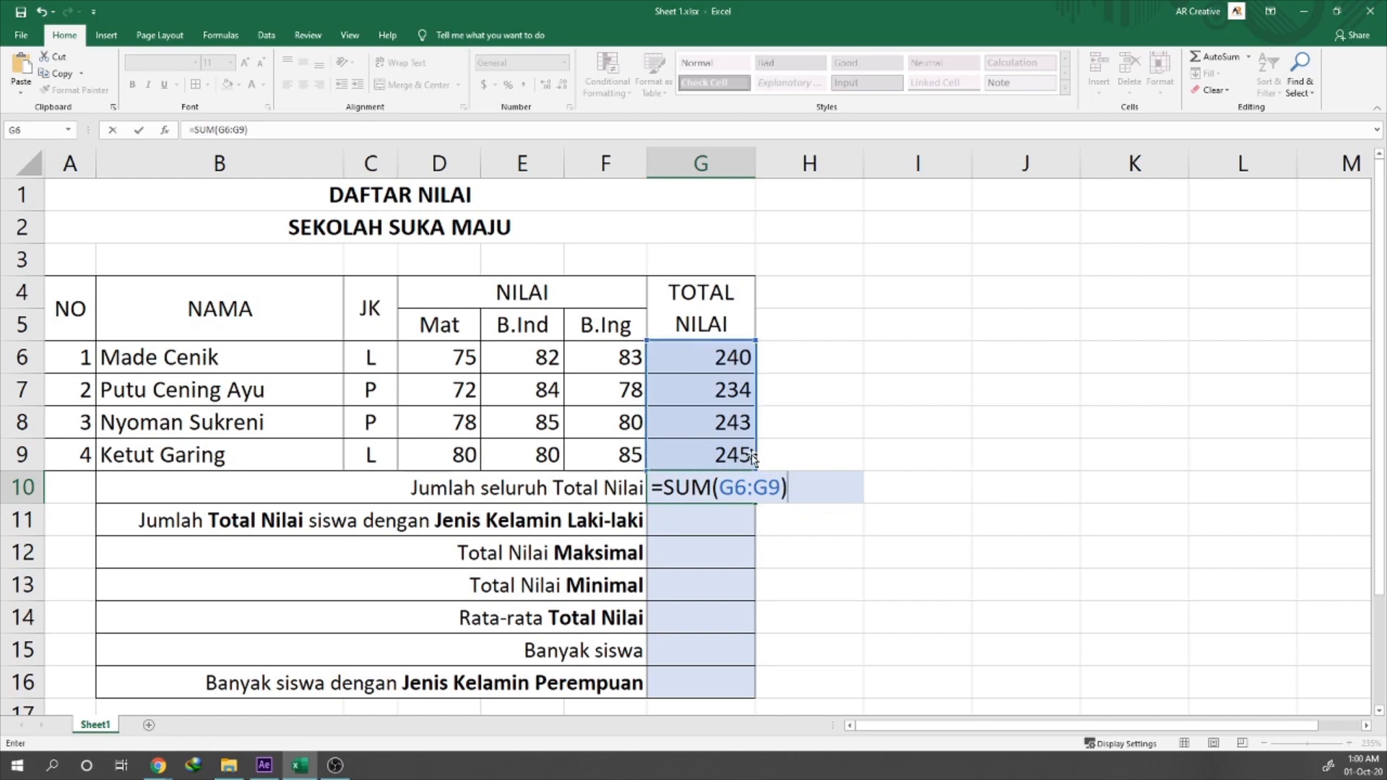
{"action": "key", "text": "Return"}
{"action": "key", "text": "Up"}
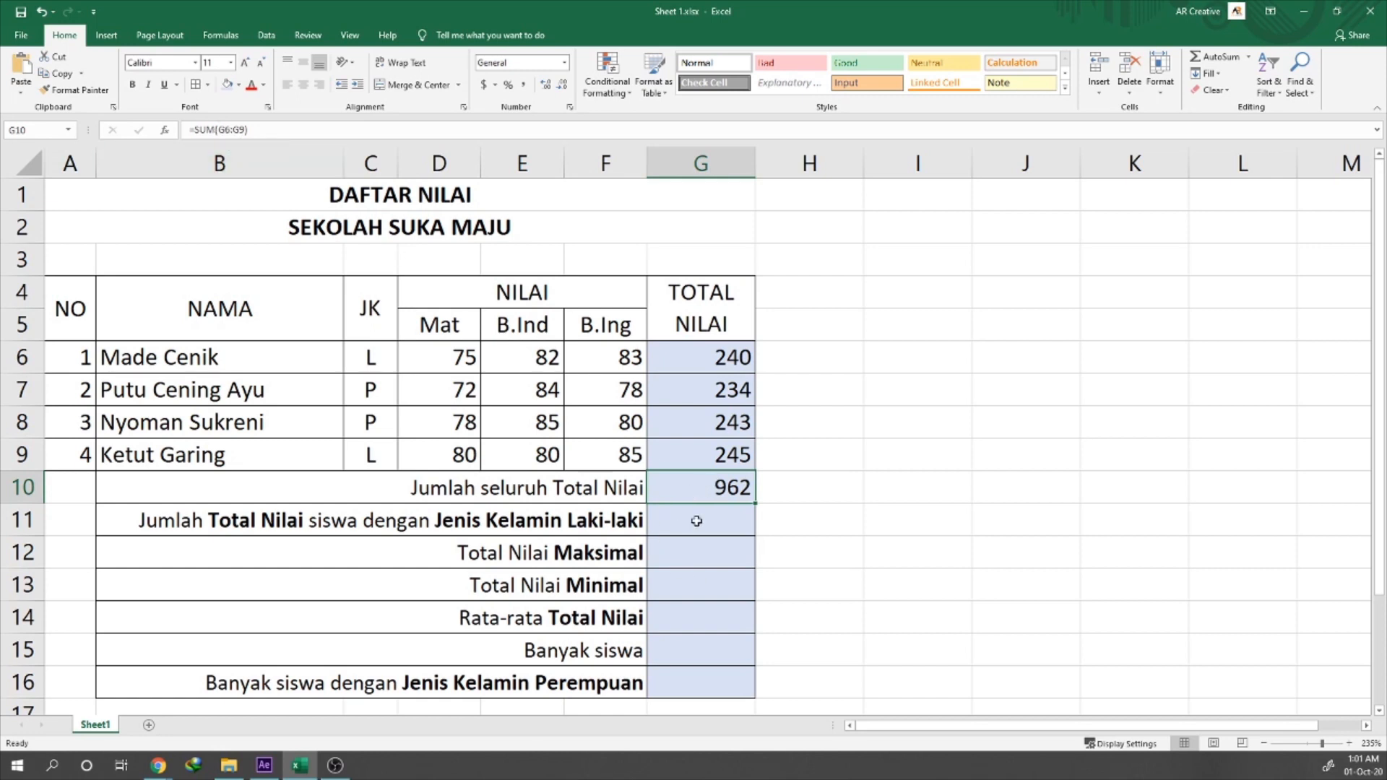
- Compare the row 10 and row 11 summary labels and review the student data in A6:G9
{"action": "left_click", "coordinate": [138, 523]}
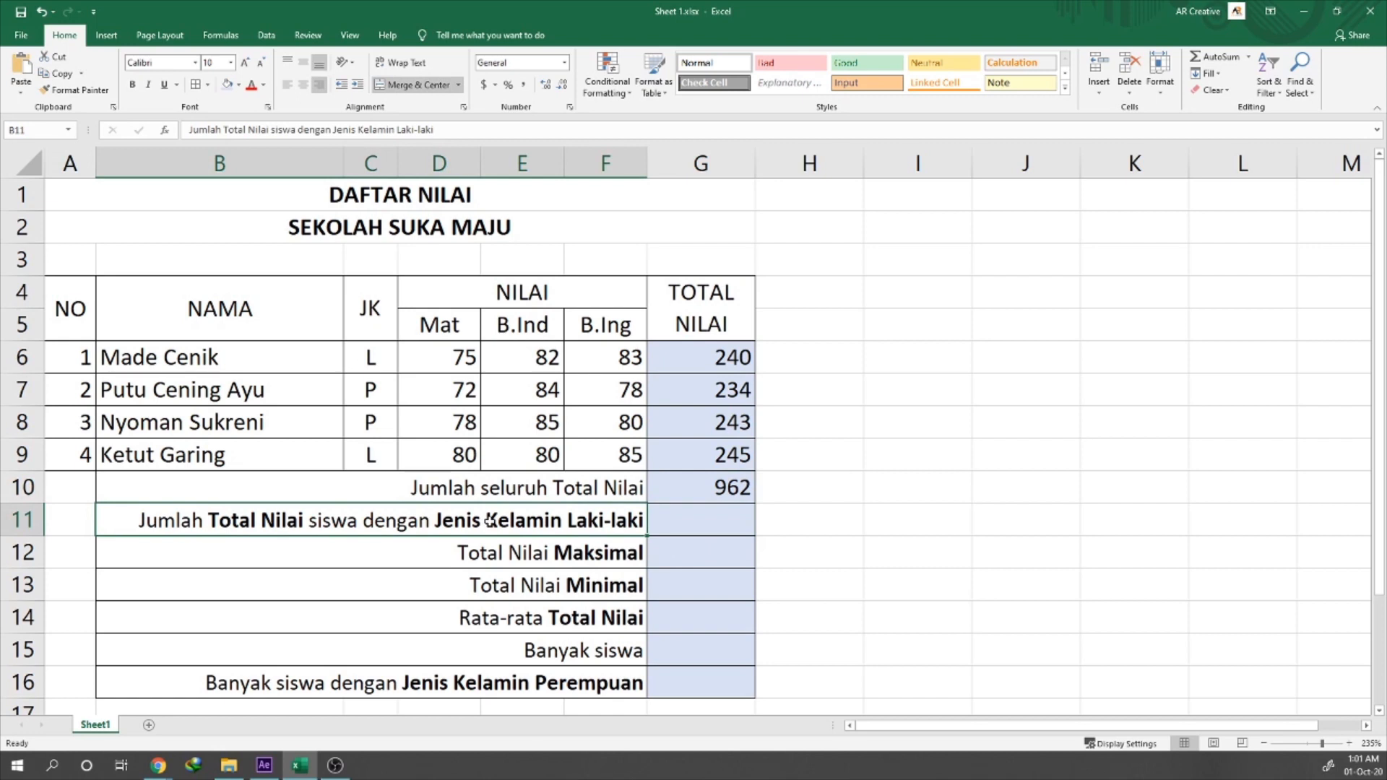
{"action": "left_click", "coordinate": [399, 490]}
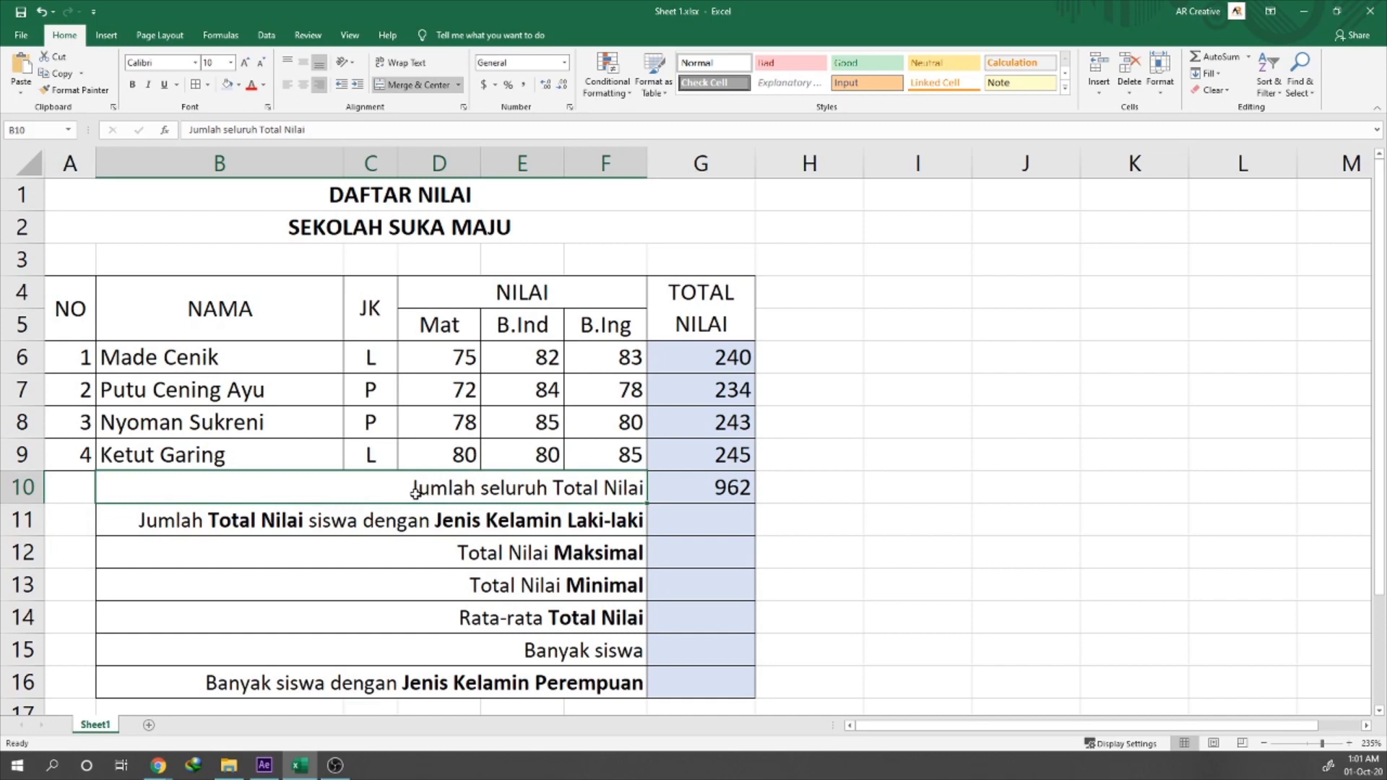
{"action": "left_click", "coordinate": [322, 522]}
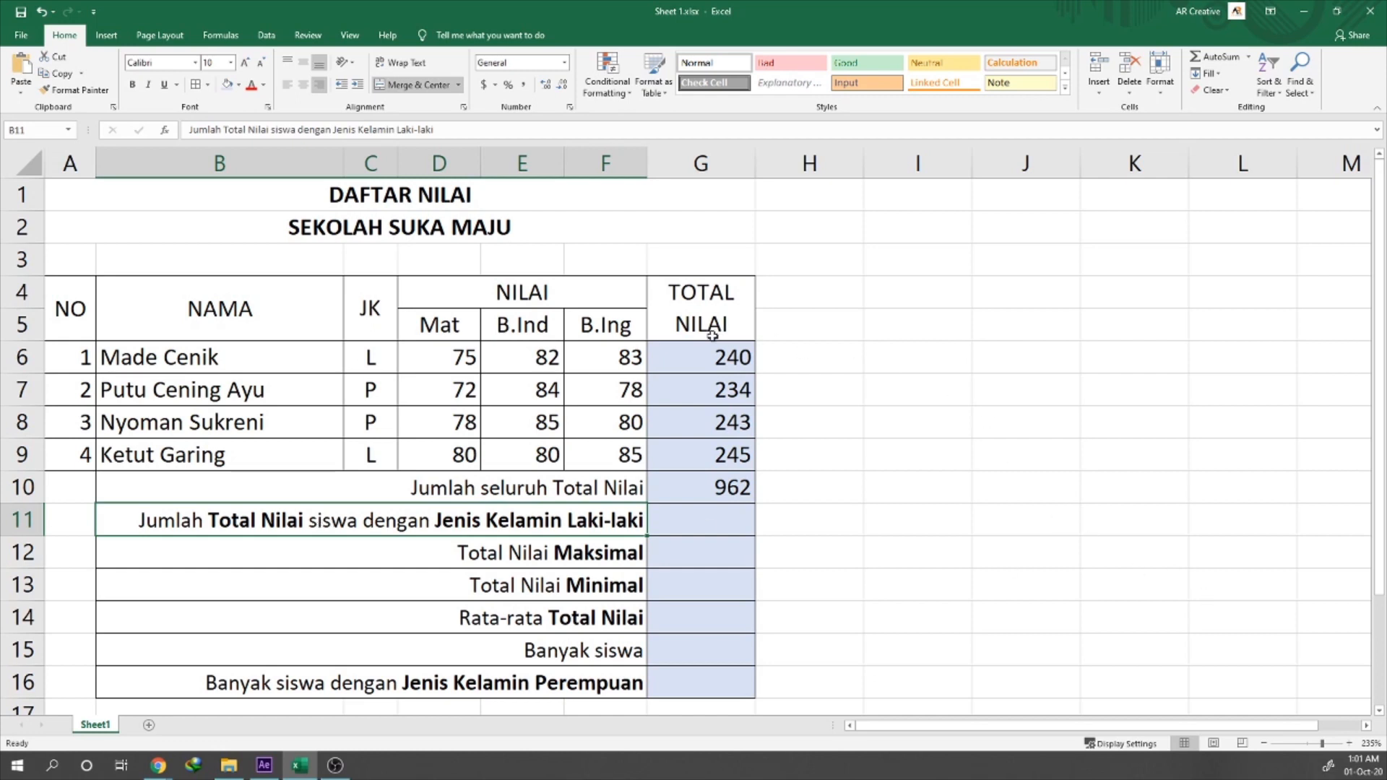
{"action": "left_click_drag", "start_coordinate": [691, 355], "coordinate": [708, 455]}
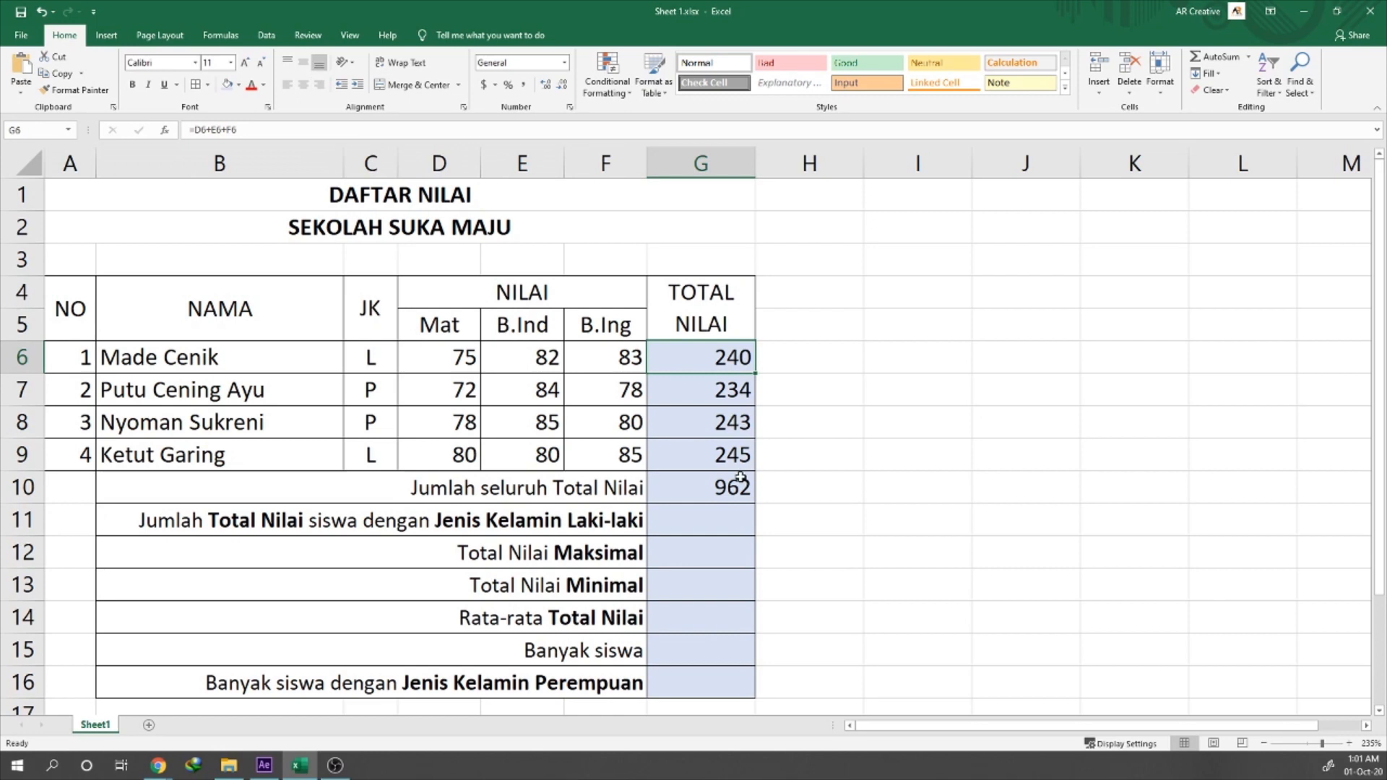
{"action": "left_click", "coordinate": [707, 462]}
{"action": "left_click", "coordinate": [704, 358]}
{"action": "left_click", "coordinate": [702, 454]}
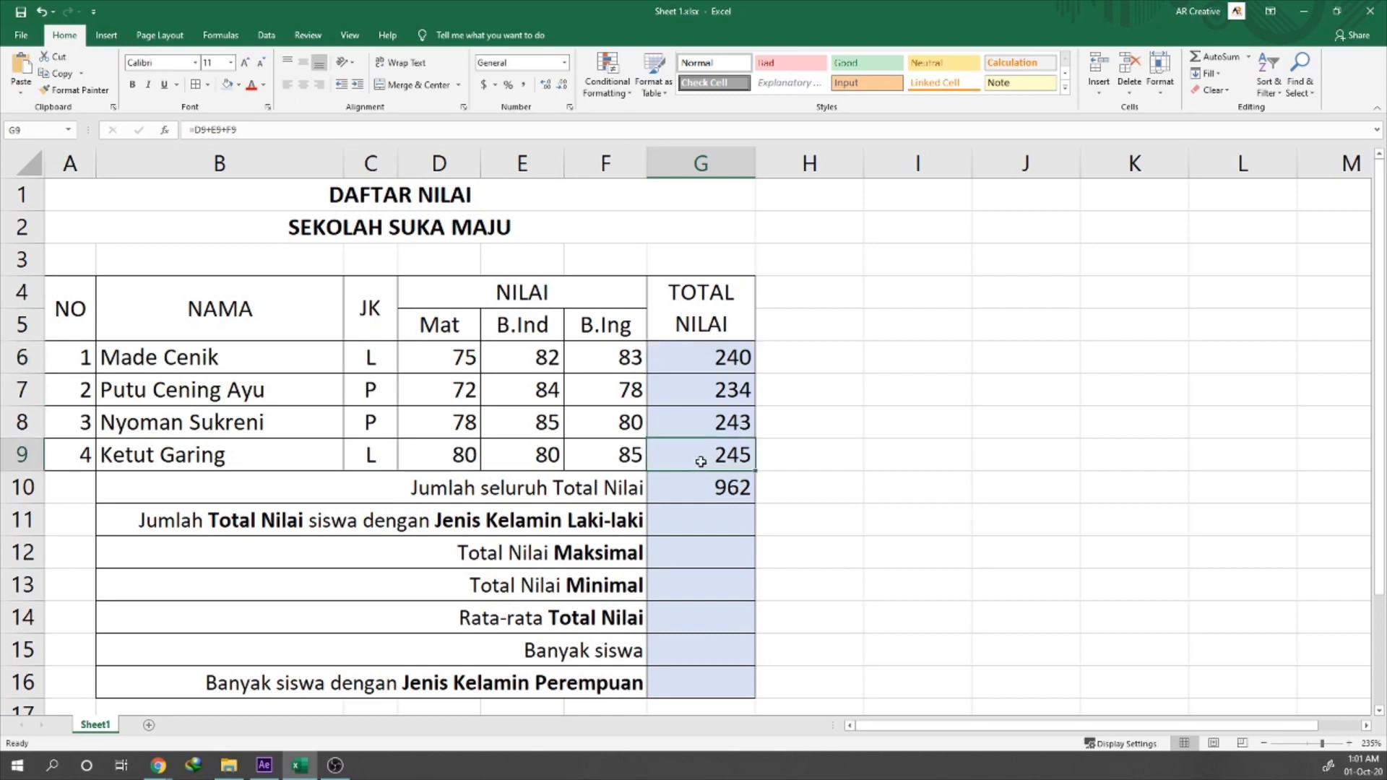
{"action": "left_click_drag", "start_coordinate": [75, 359], "coordinate": [697, 456]}
{"action": "left_click_drag", "start_coordinate": [71, 357], "coordinate": [706, 473]}
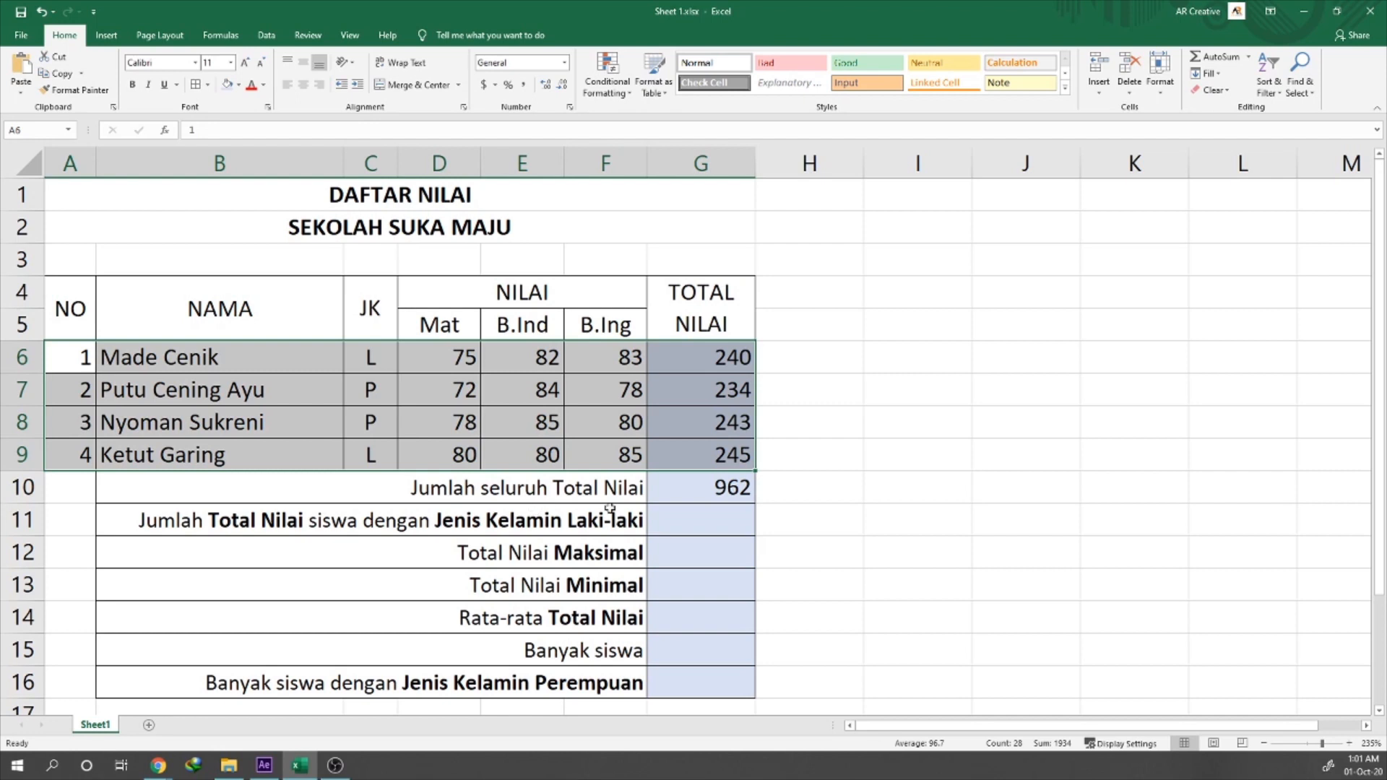
- Examine the Total Nilai values of the male students in G6 and G9 against the row 11 requirement
{"action": "left_click", "coordinate": [717, 369]}
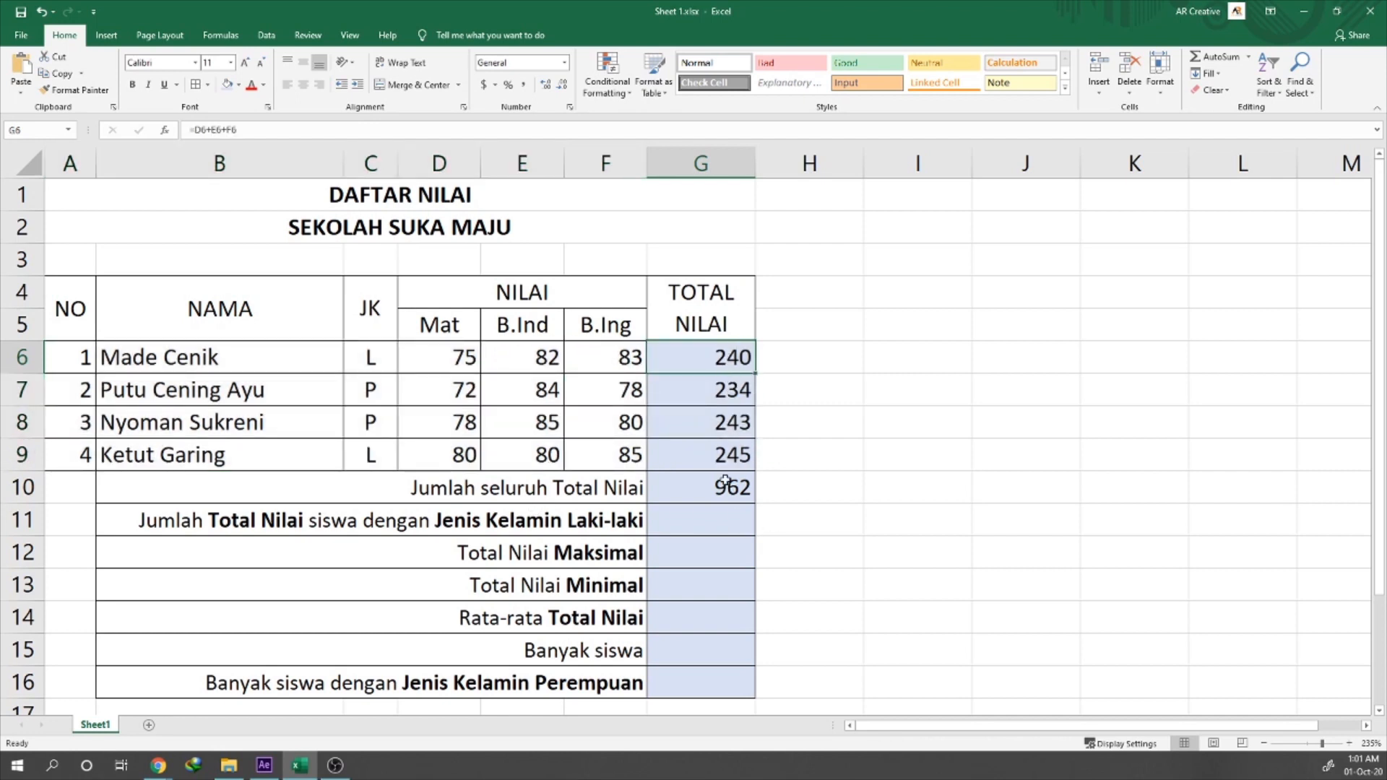
{"action": "left_click", "coordinate": [726, 457]}
{"action": "left_click", "coordinate": [711, 520]}
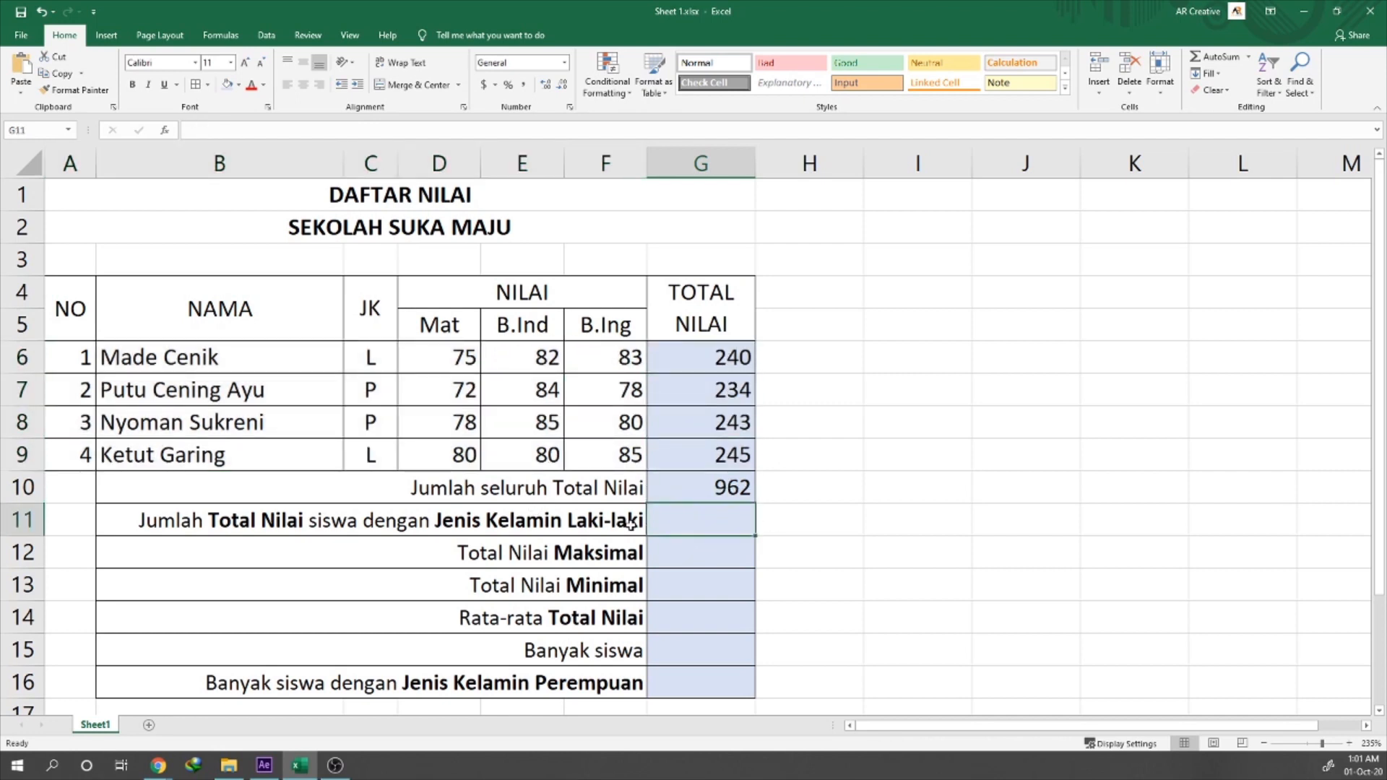
{"action": "left_click", "coordinate": [556, 522]}
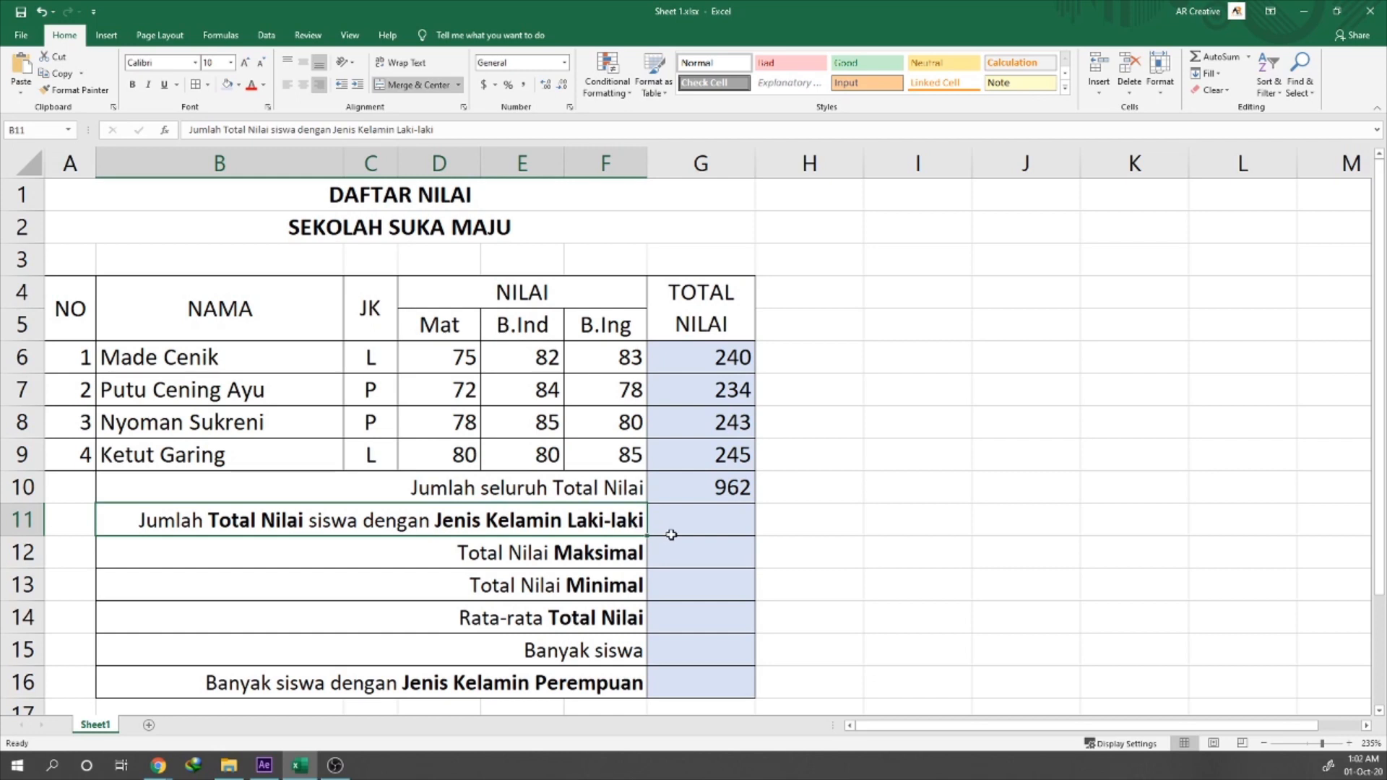
{"action": "left_click", "coordinate": [626, 502]}
{"action": "left_click", "coordinate": [687, 502]}
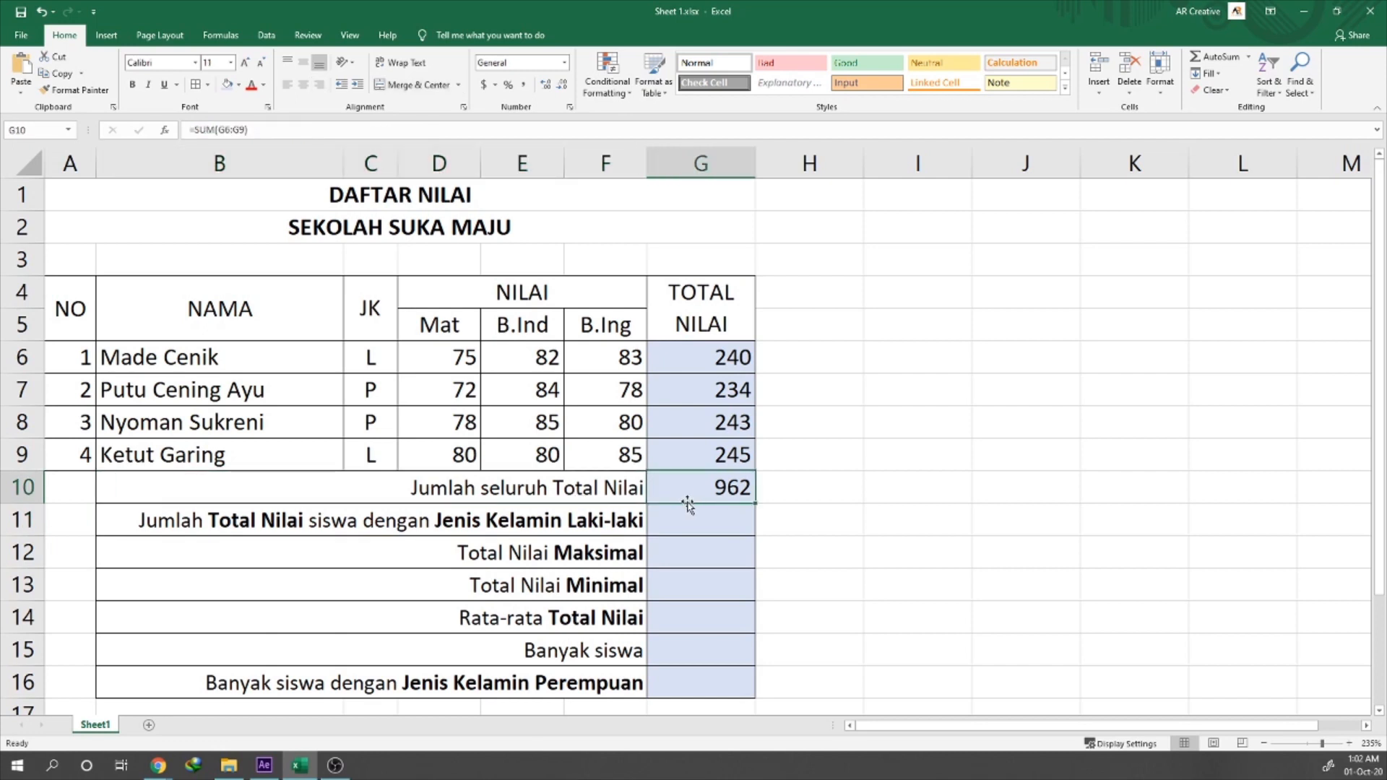
{"action": "left_click", "coordinate": [610, 513]}
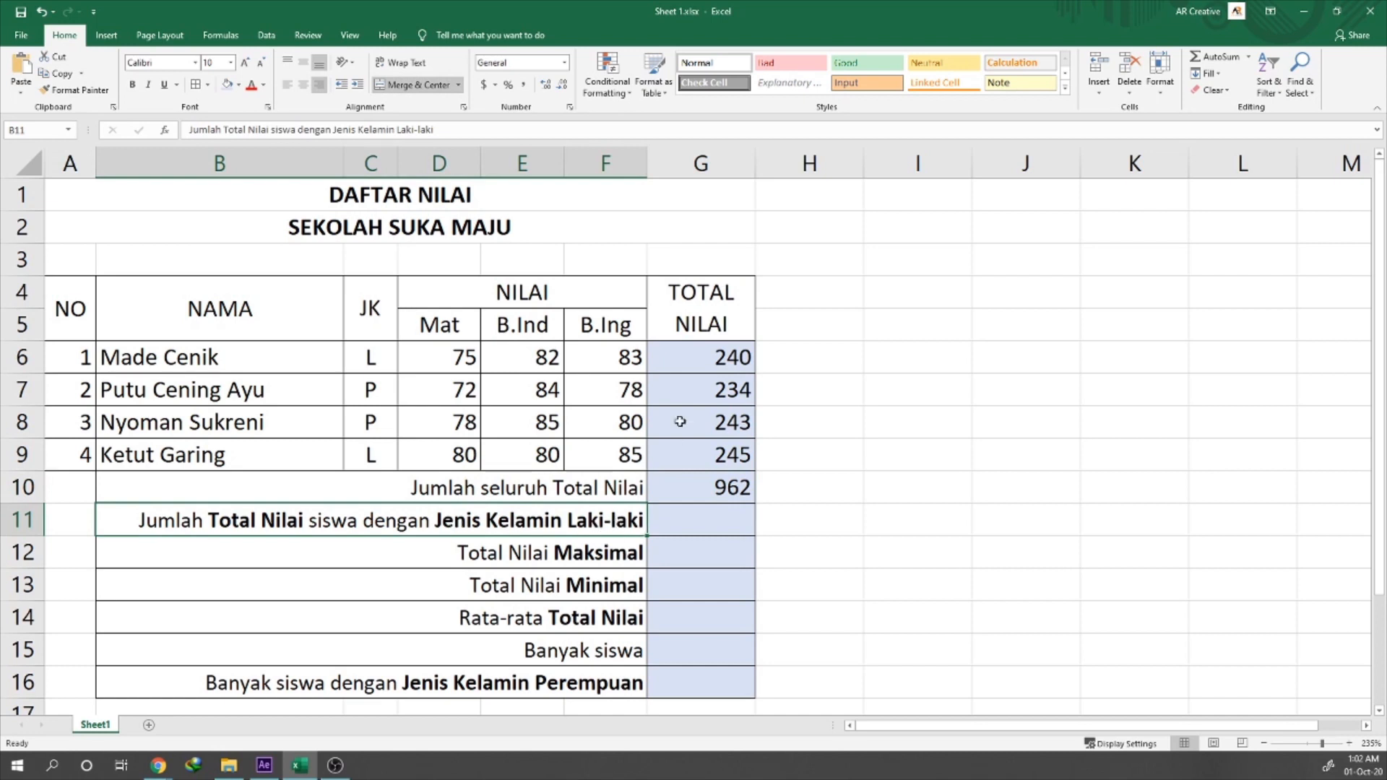
{"action": "left_click", "coordinate": [696, 358]}
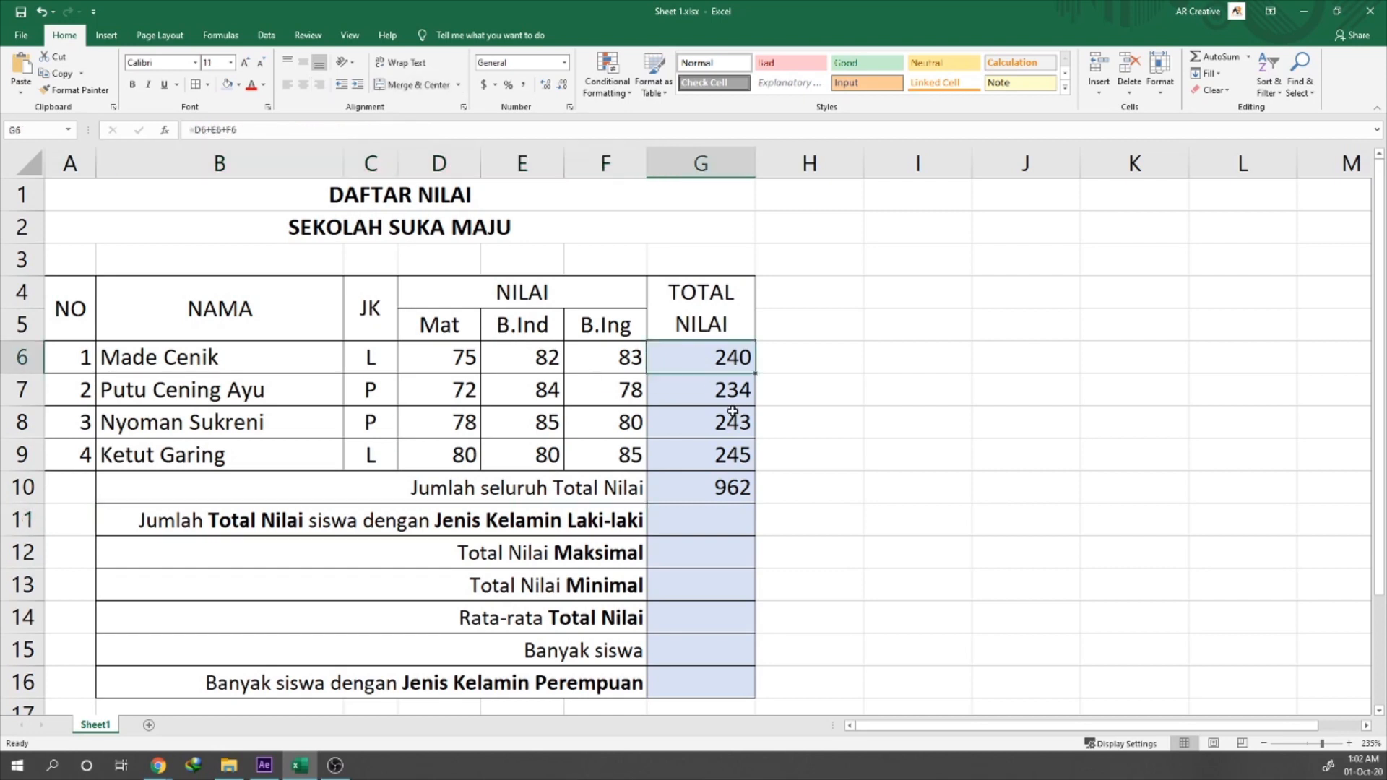
{"action": "left_click", "coordinate": [712, 448]}
- Sum the male students' Total Nilai in G11 with =SUMIF(C6:C9,"L",G6:G9) and check it against G6 and G9
{"action": "left_click", "coordinate": [689, 520]}
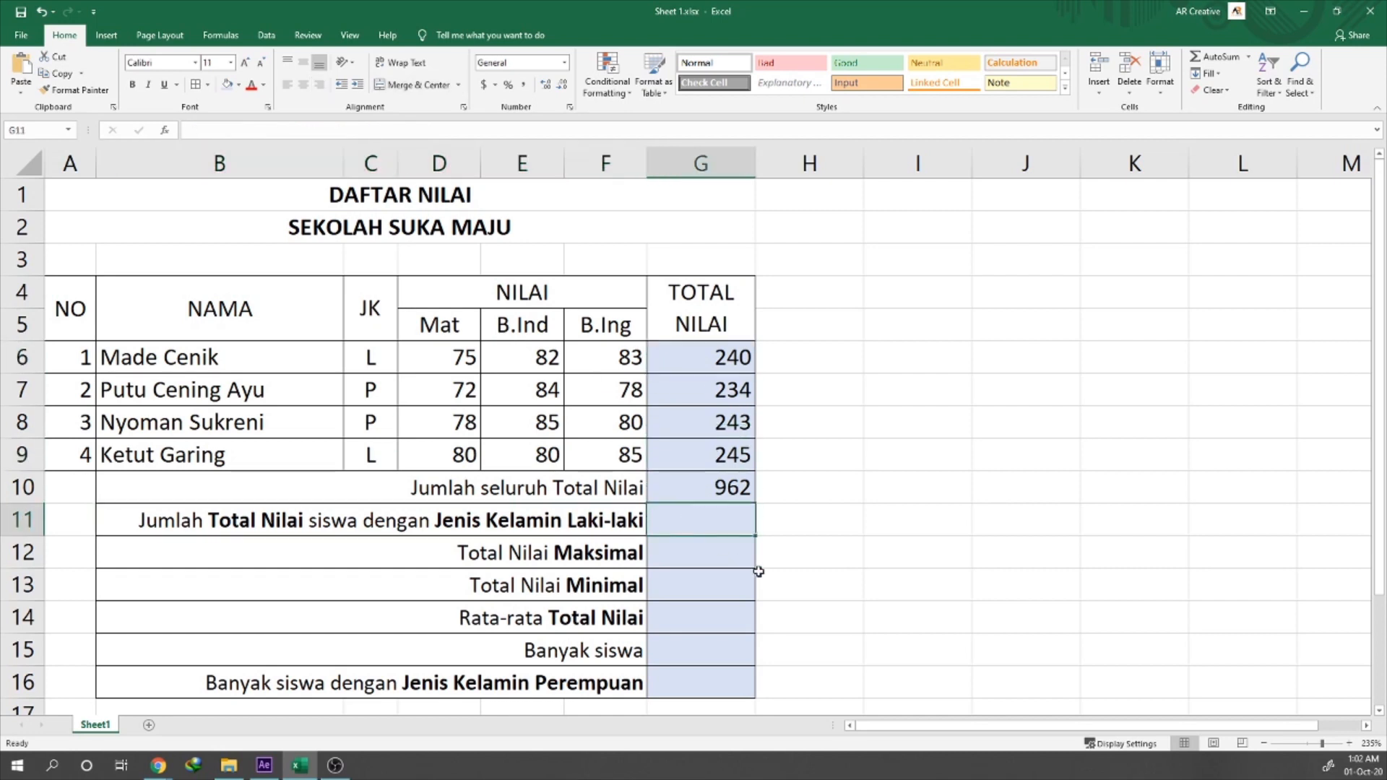
{"action": "type", "text": "=S"}
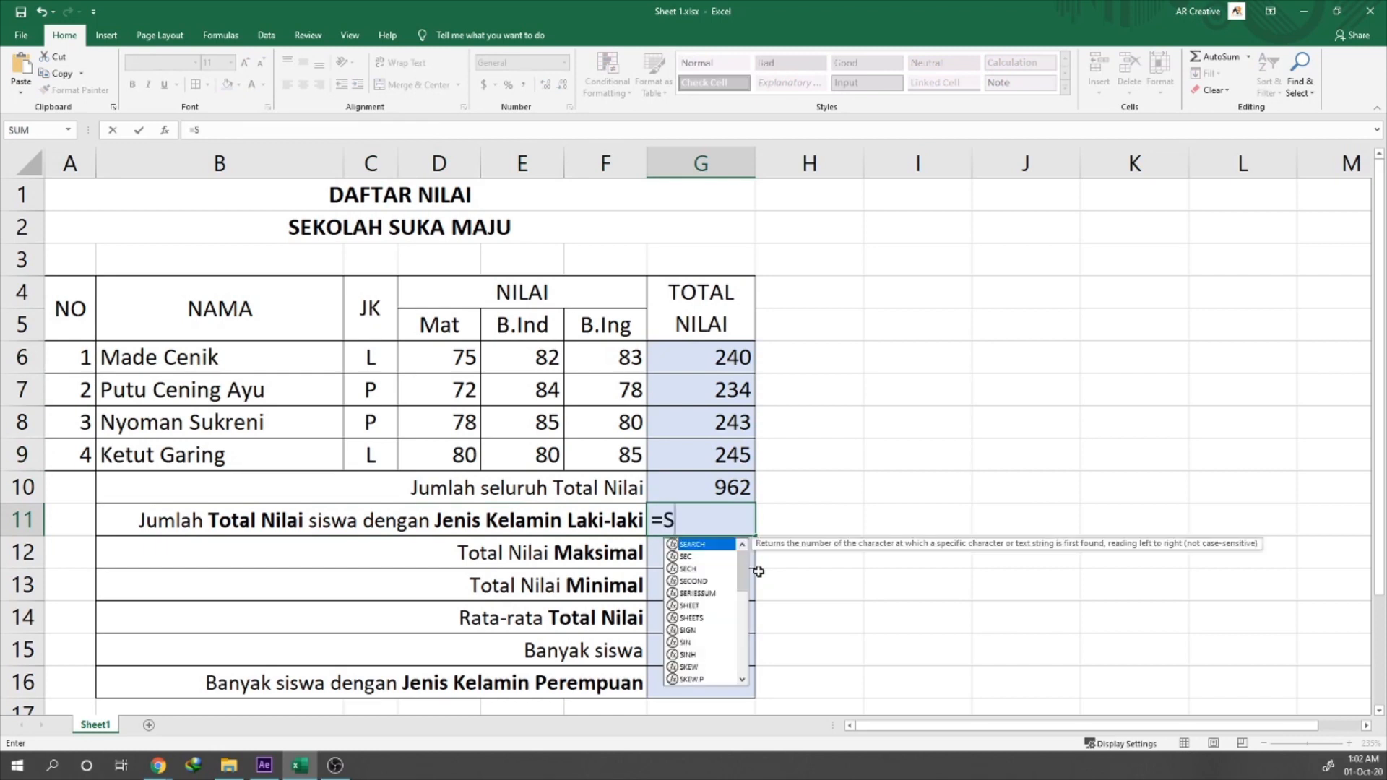
{"action": "type", "text": "UMIF("}
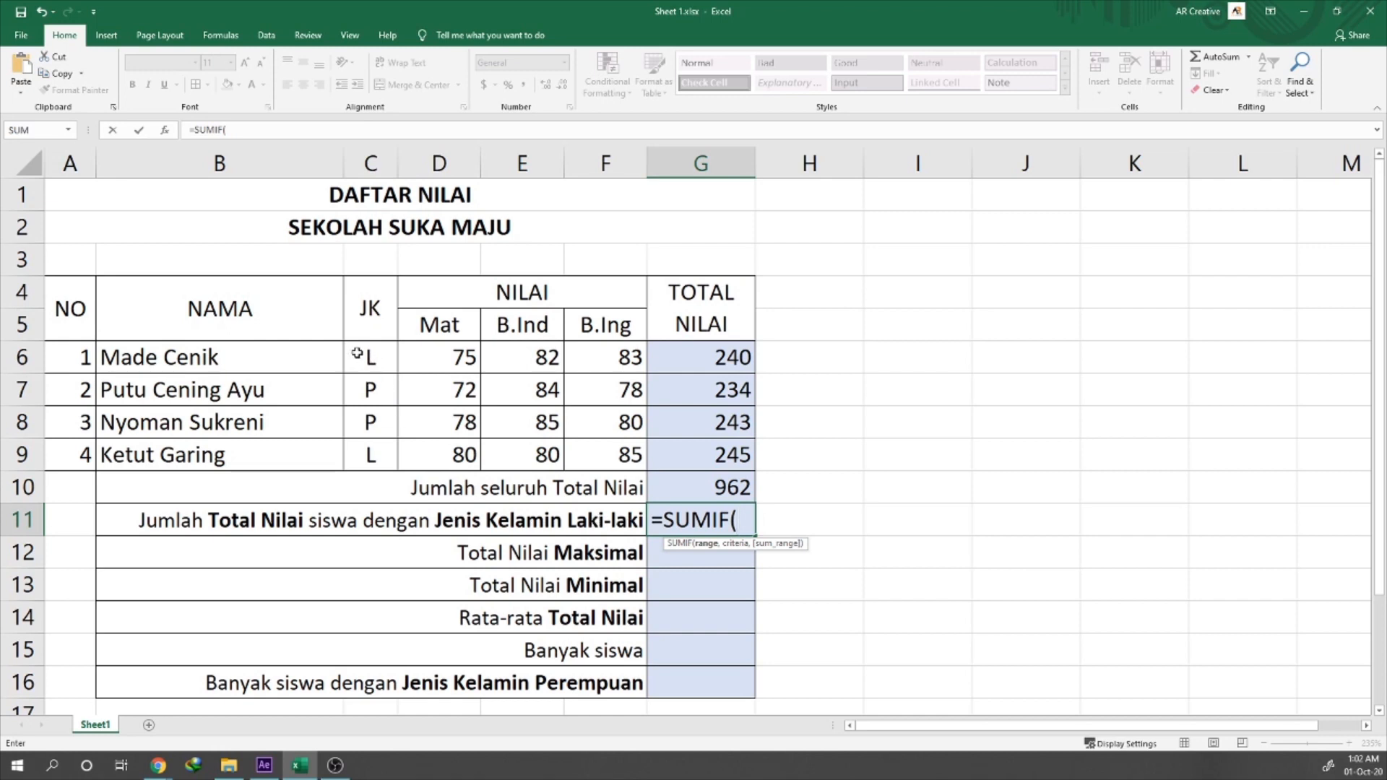
{"action": "left_click_drag", "start_coordinate": [357, 353], "coordinate": [368, 387]}
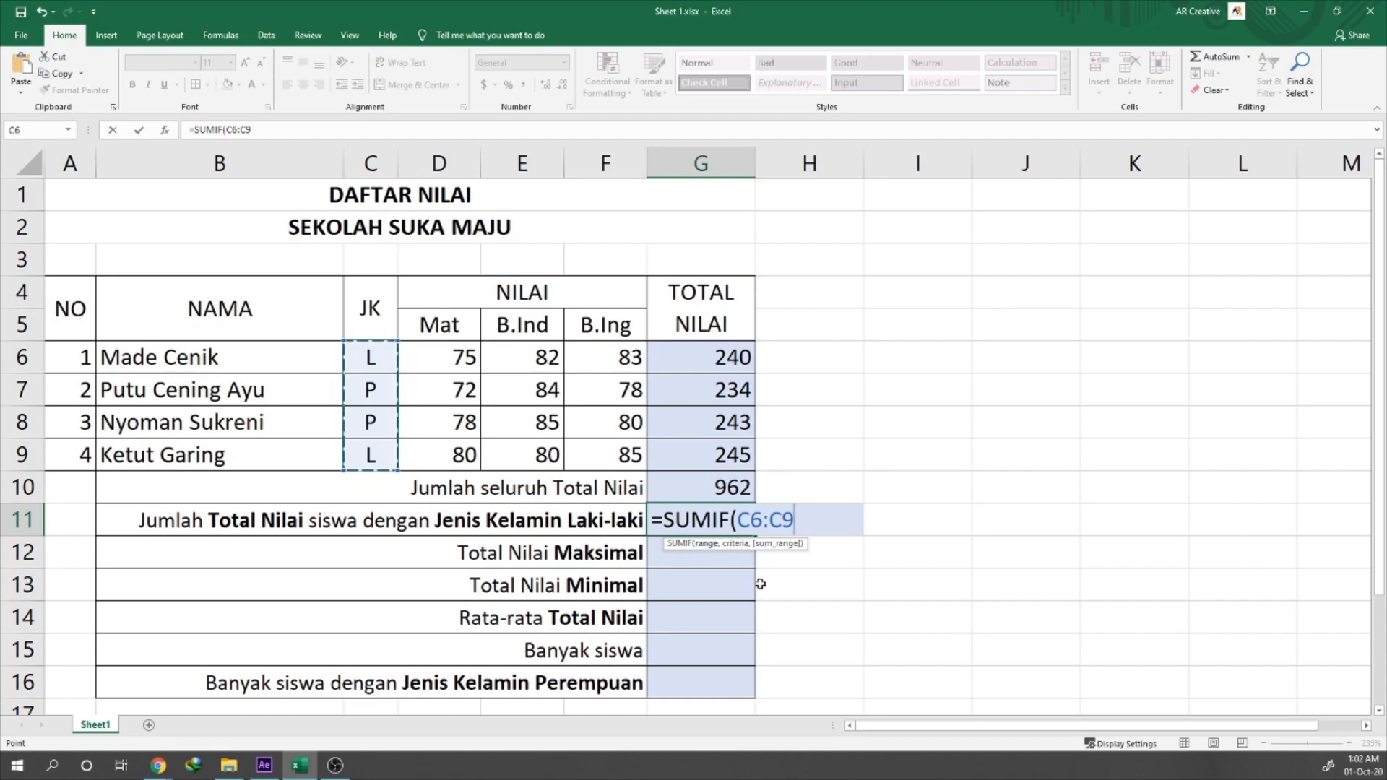
{"action": "type", "text": ",\"L"}
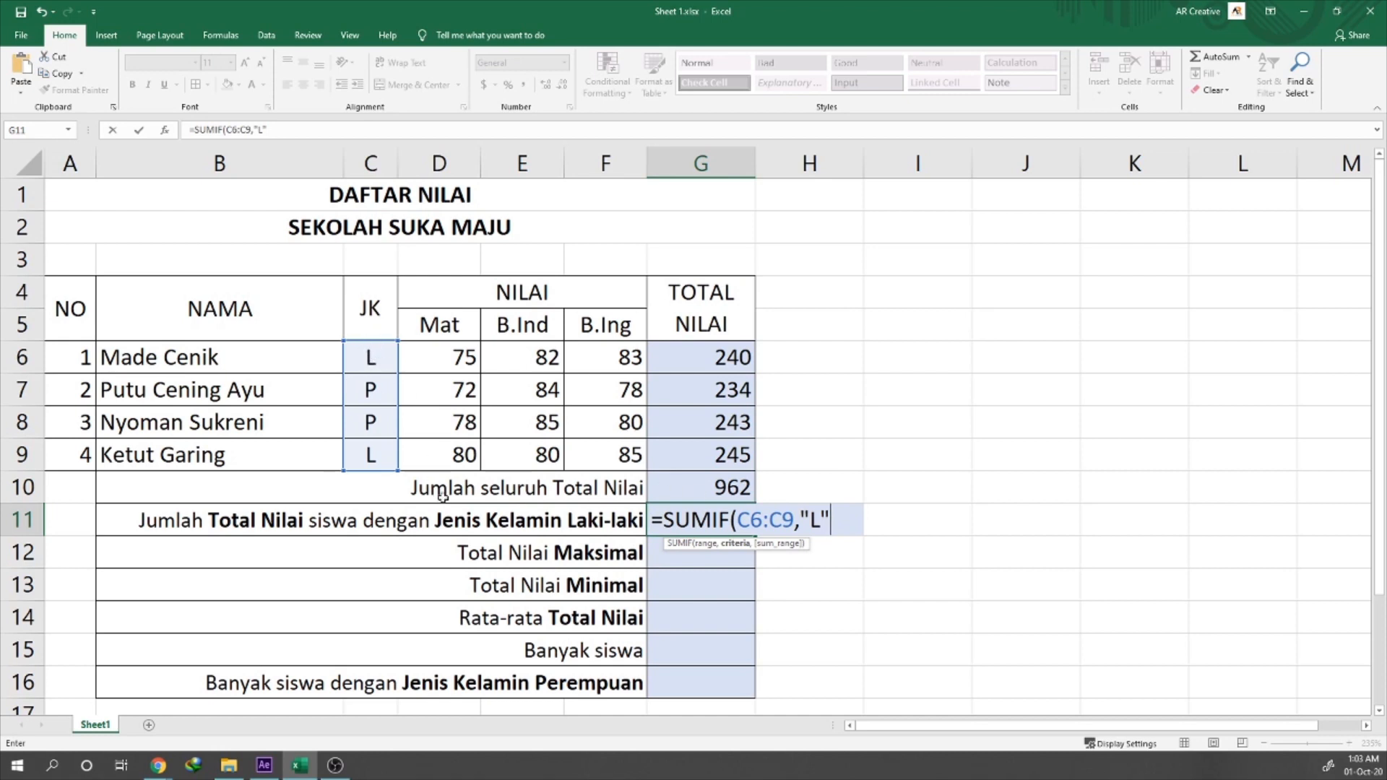
{"action": "type", "text": ","}
{"action": "left_click_drag", "start_coordinate": [714, 354], "coordinate": [705, 463]}
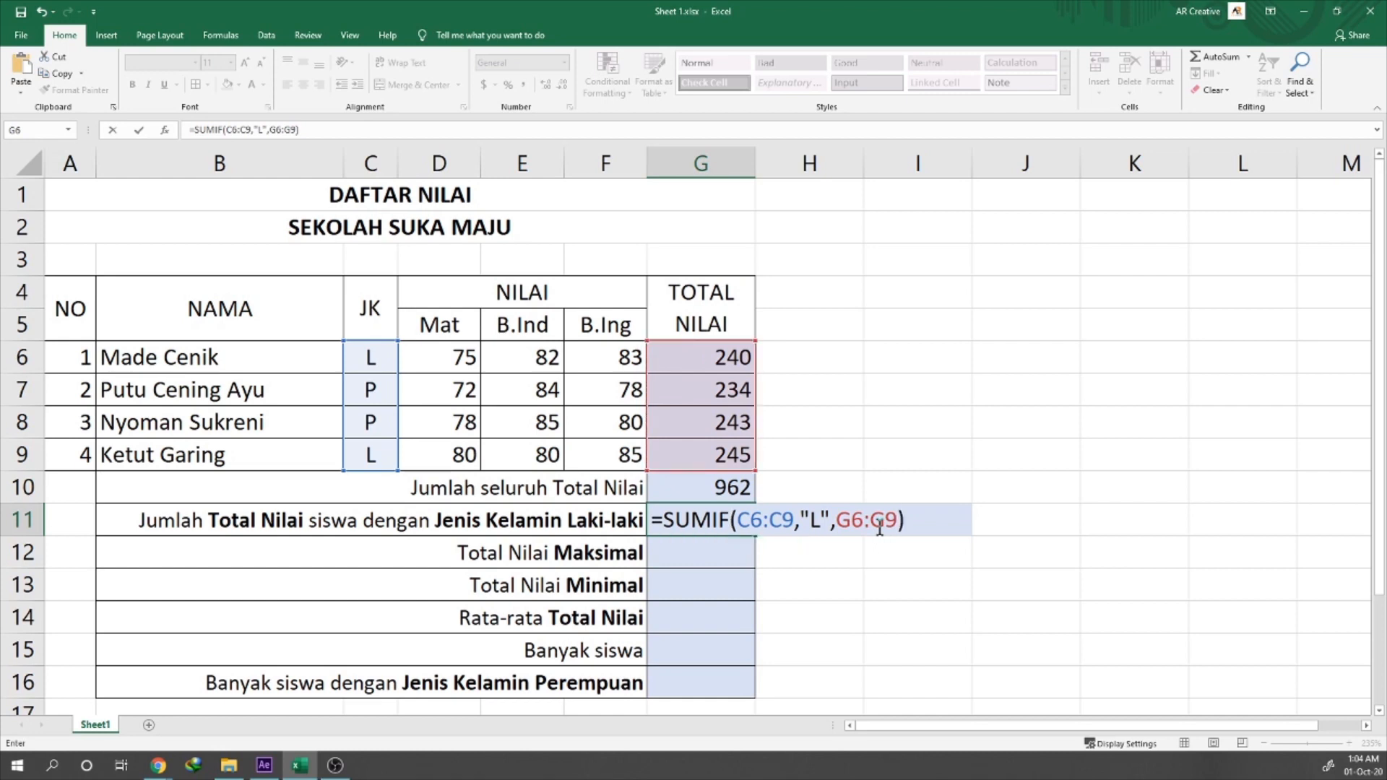
{"action": "key", "text": "Return"}
{"action": "key", "text": "Up"}
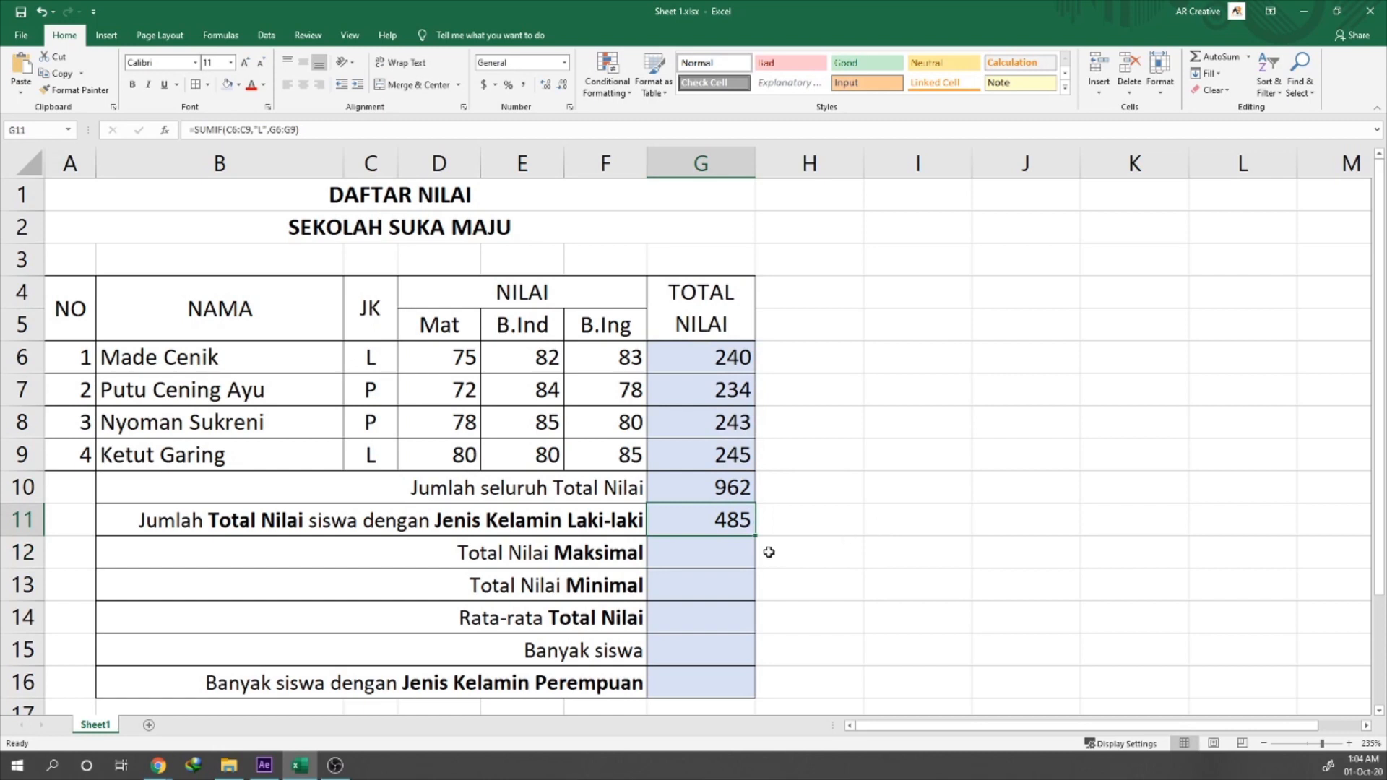
{"action": "left_click", "coordinate": [717, 356]}
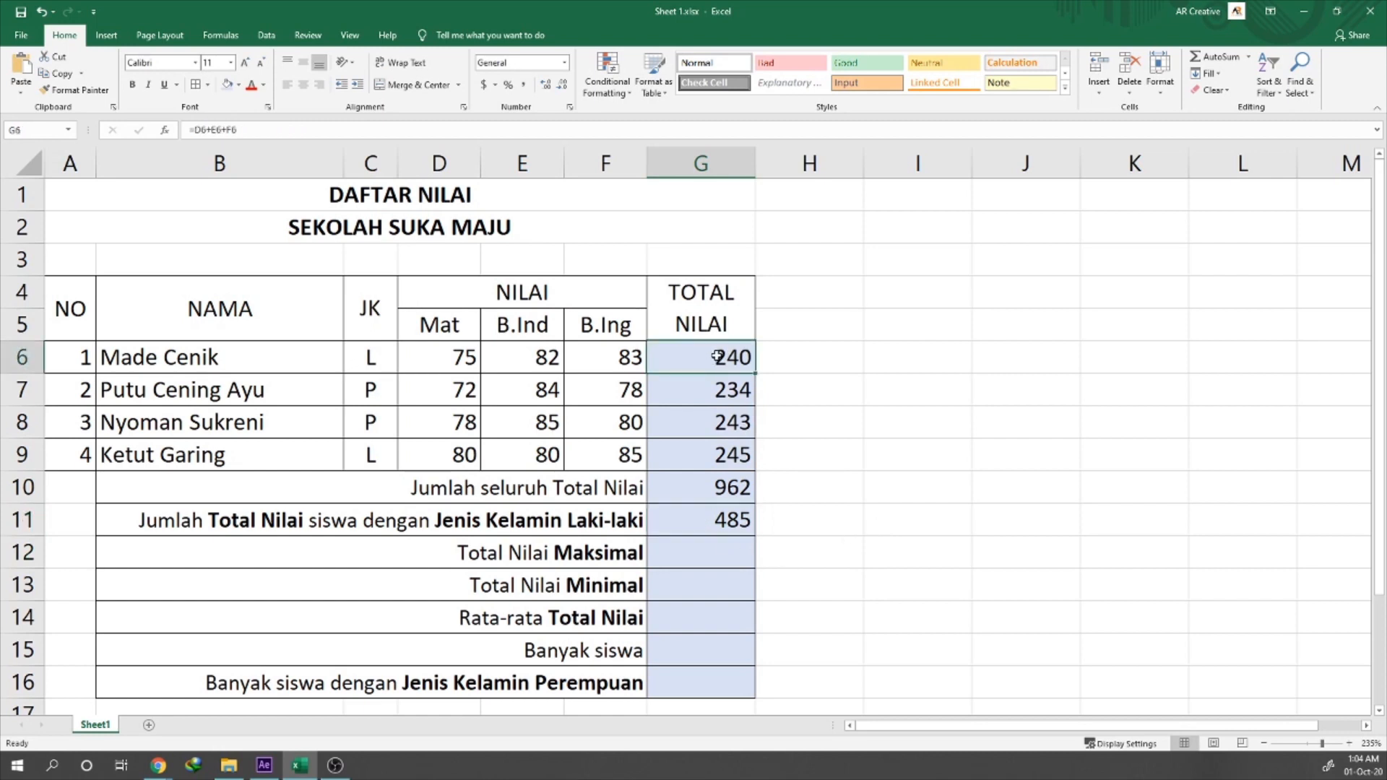
{"action": "left_click", "coordinate": [705, 462], "text": "ctrl"}
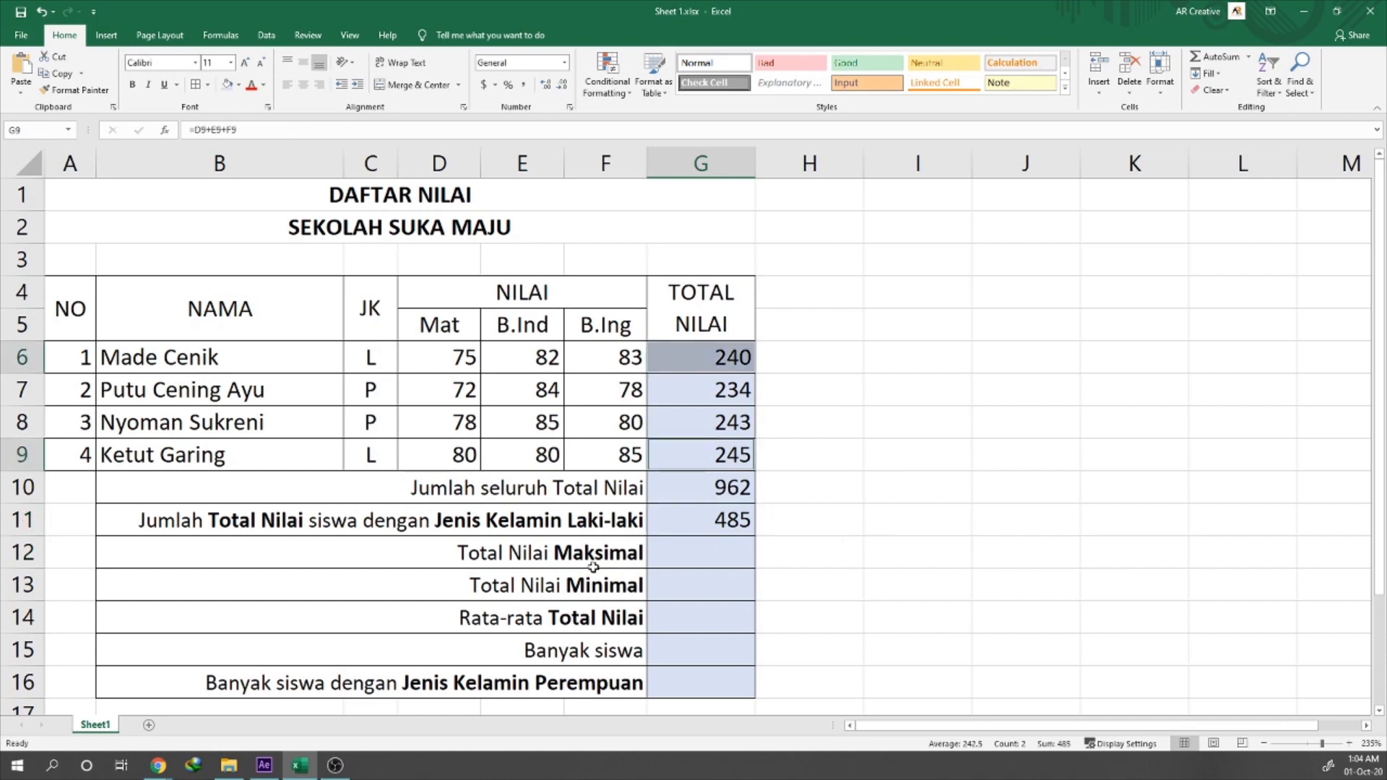
{"action": "left_click", "coordinate": [723, 520]}
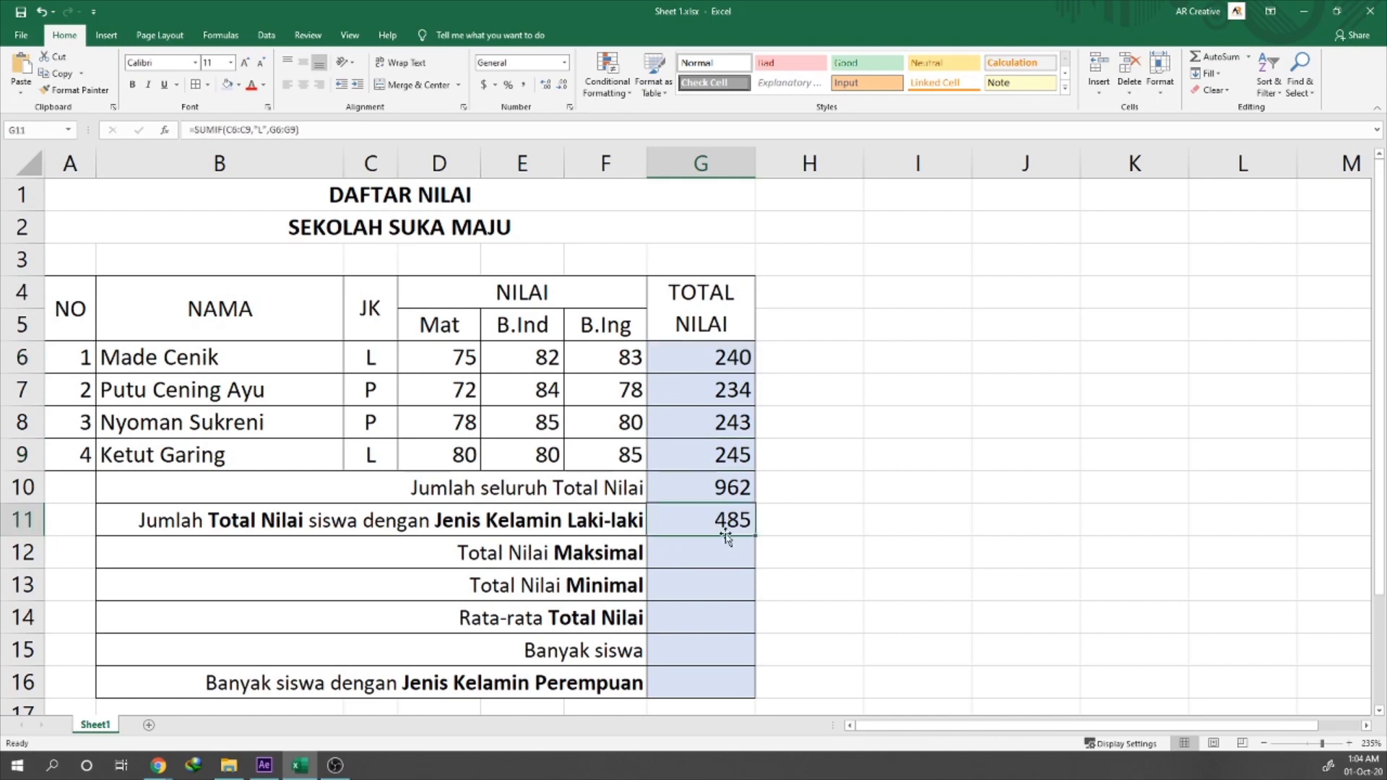
- Find the highest Total Nilai in G12, the Total Nilai Maksimal row, with =MAX(G6:G9)
{"action": "left_click", "coordinate": [688, 554]}
{"action": "left_click", "coordinate": [455, 556]}
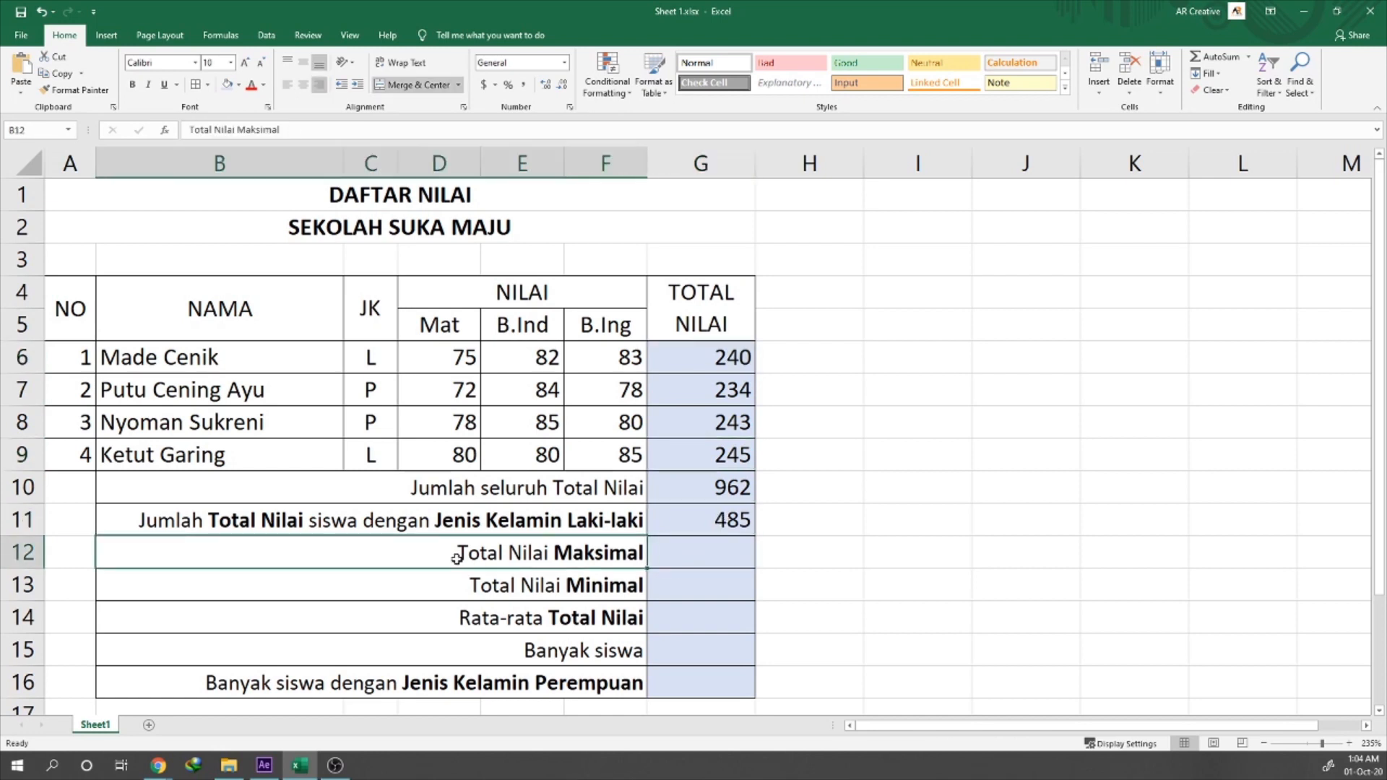
{"action": "left_click", "coordinate": [702, 559]}
{"action": "left_click", "coordinate": [578, 557]}
{"action": "left_click", "coordinate": [738, 558]}
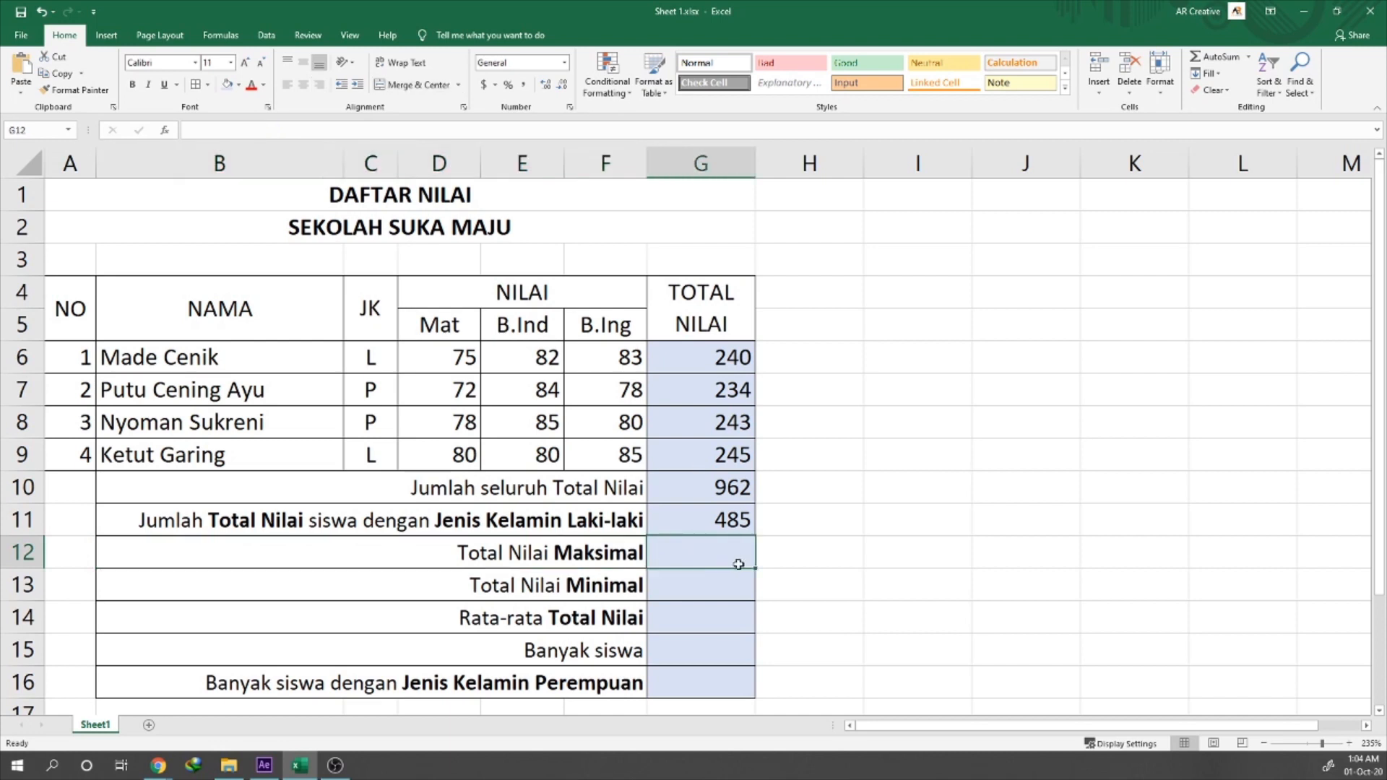
{"action": "type", "text": "="}
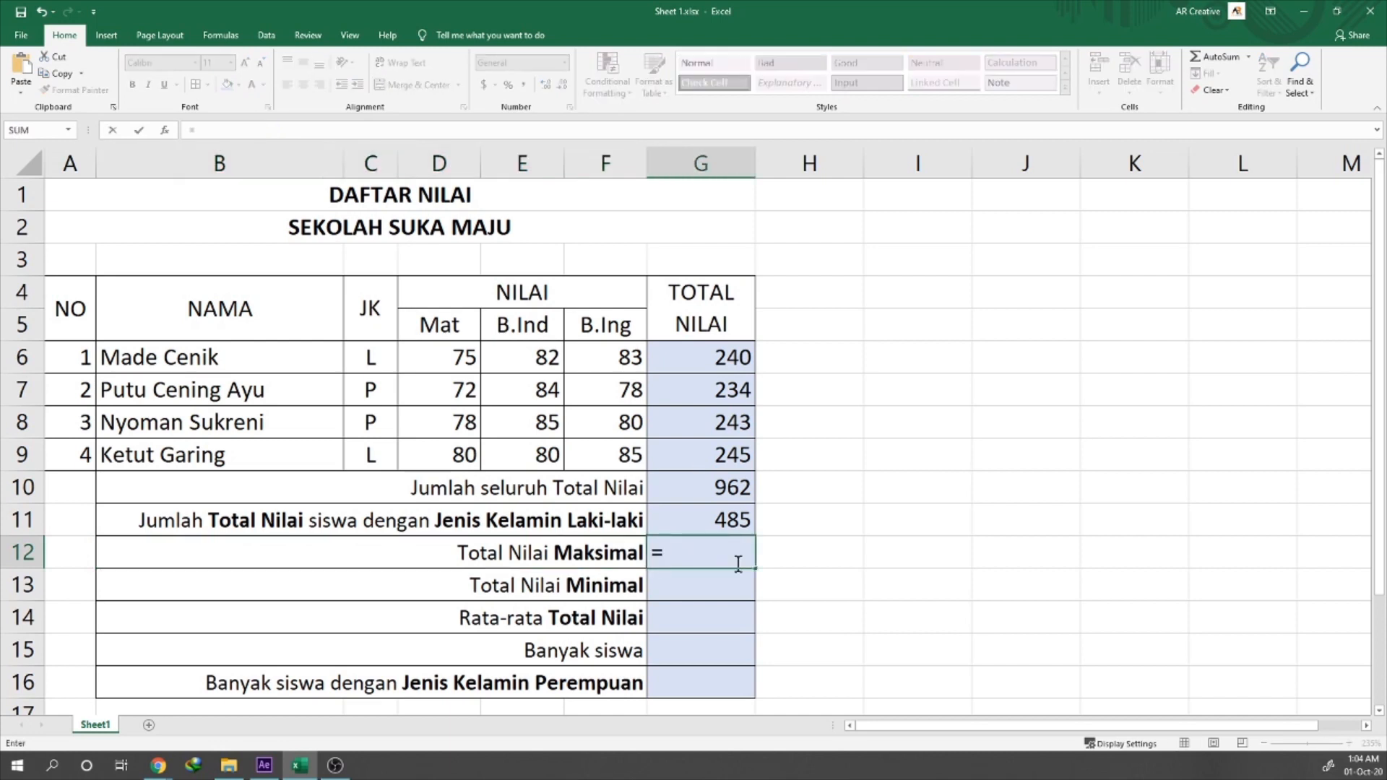
{"action": "type", "text": "MAX("}
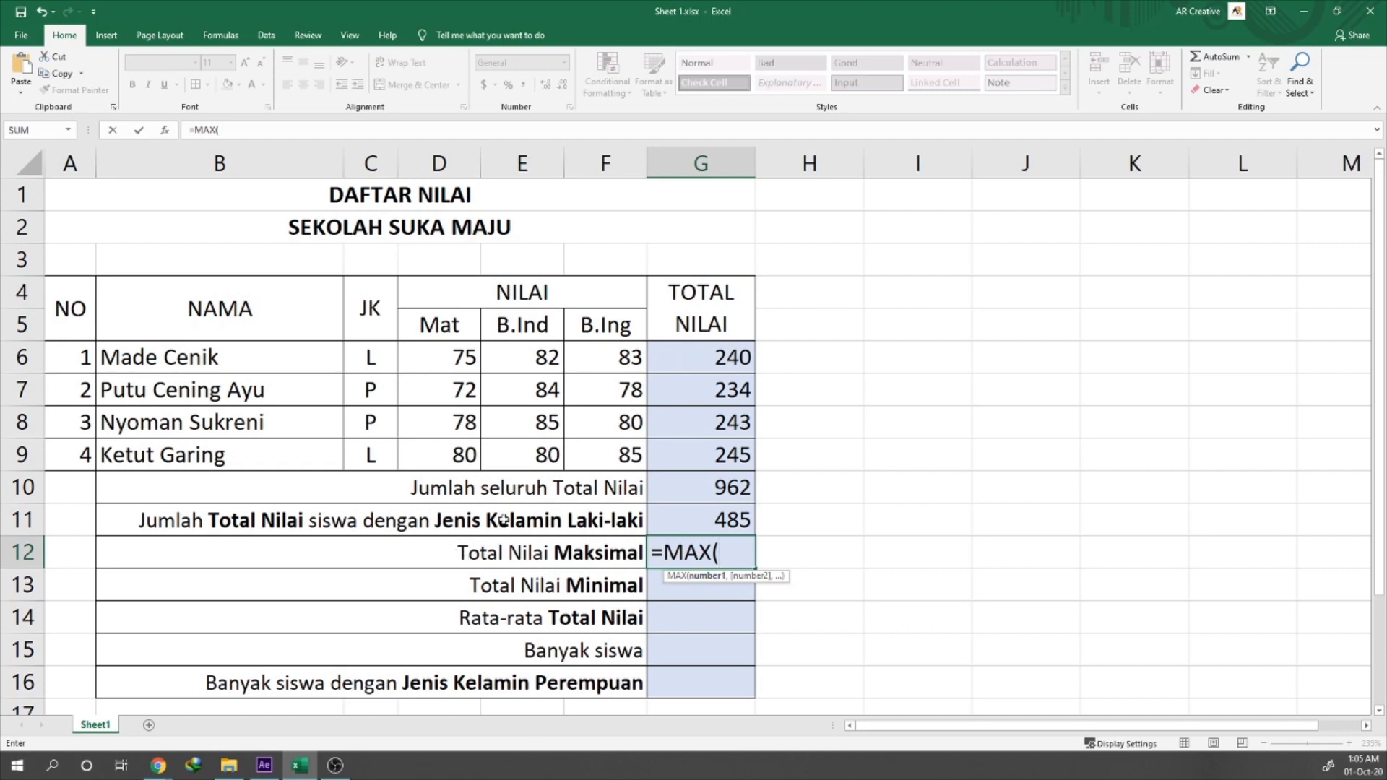
{"action": "left_click_drag", "start_coordinate": [699, 356], "coordinate": [689, 461]}
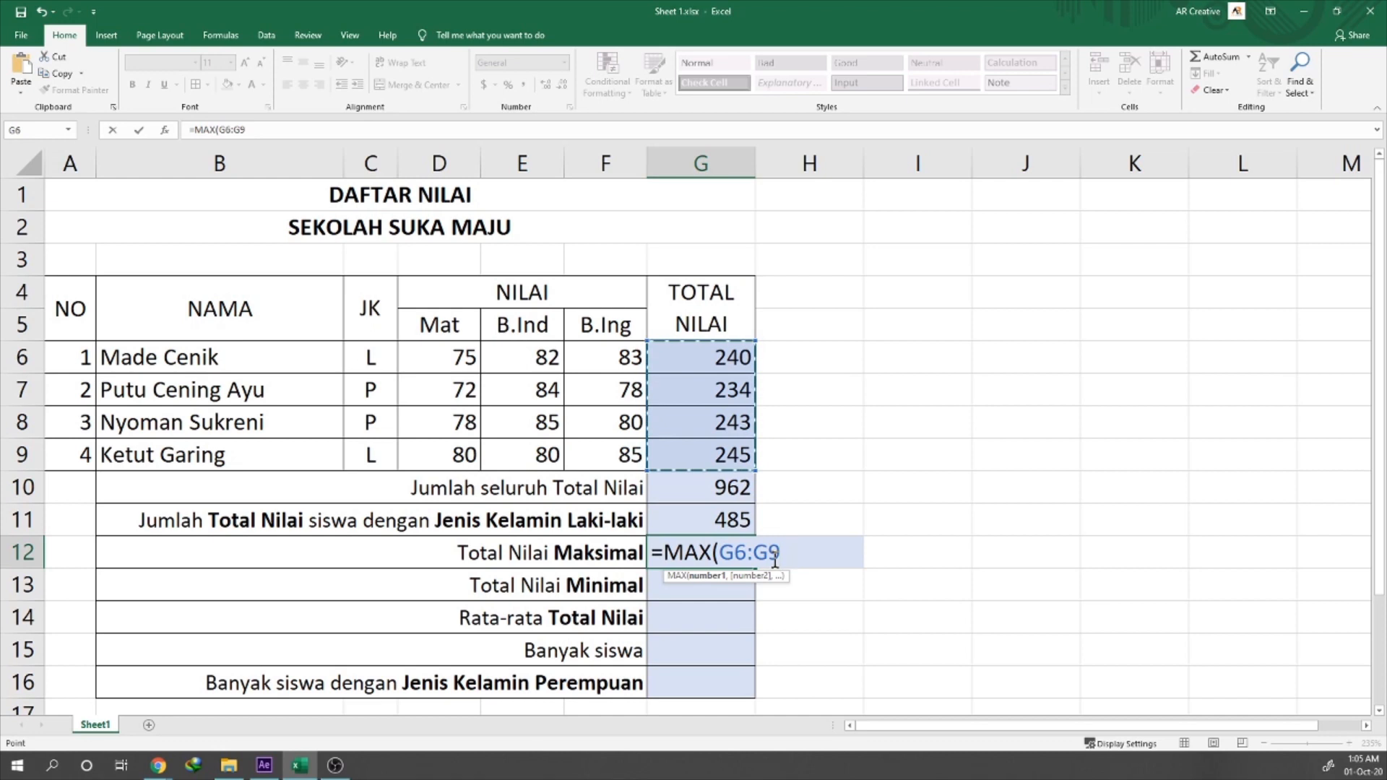
{"action": "type", "text": ")"}
{"action": "key", "text": "Return"}
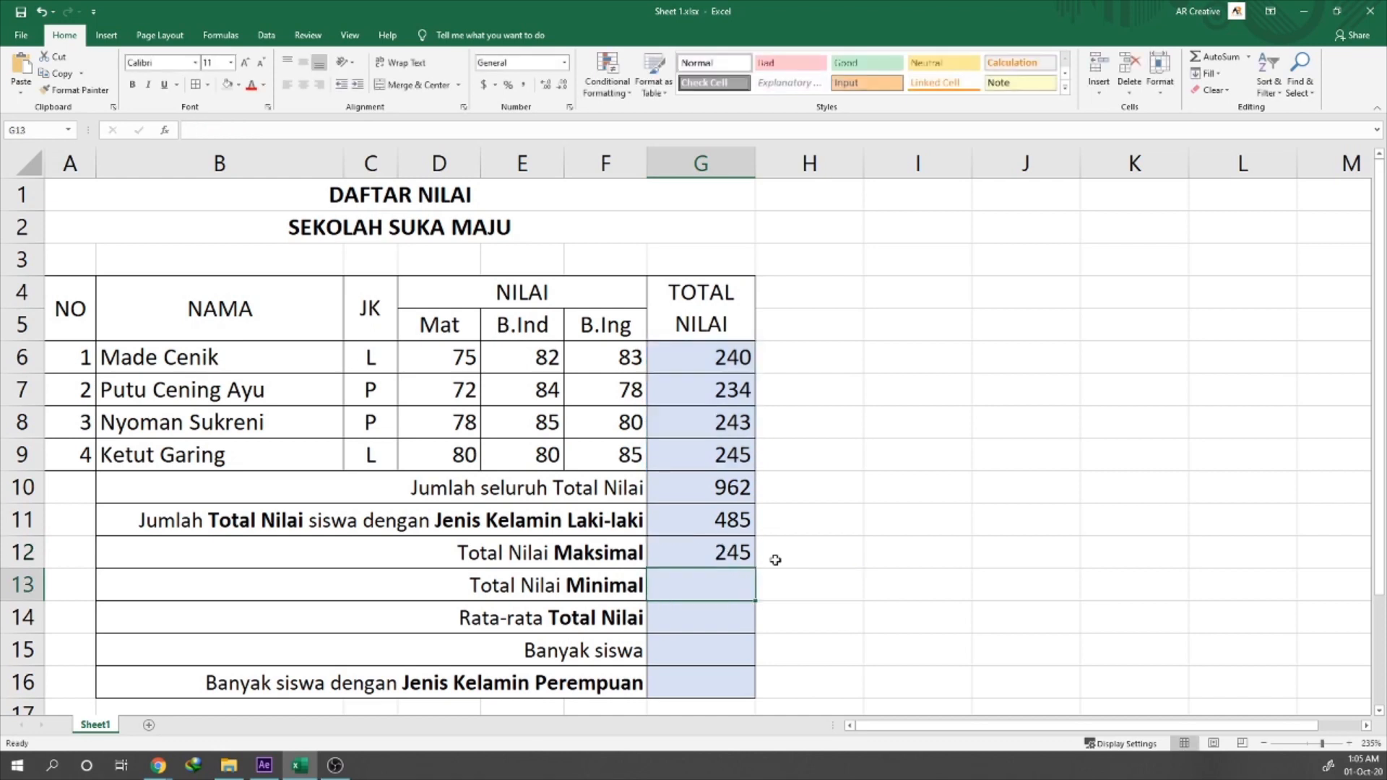
- Check the maximum in G12 against the students' totals in G6:G9
{"action": "left_click", "coordinate": [717, 552]}
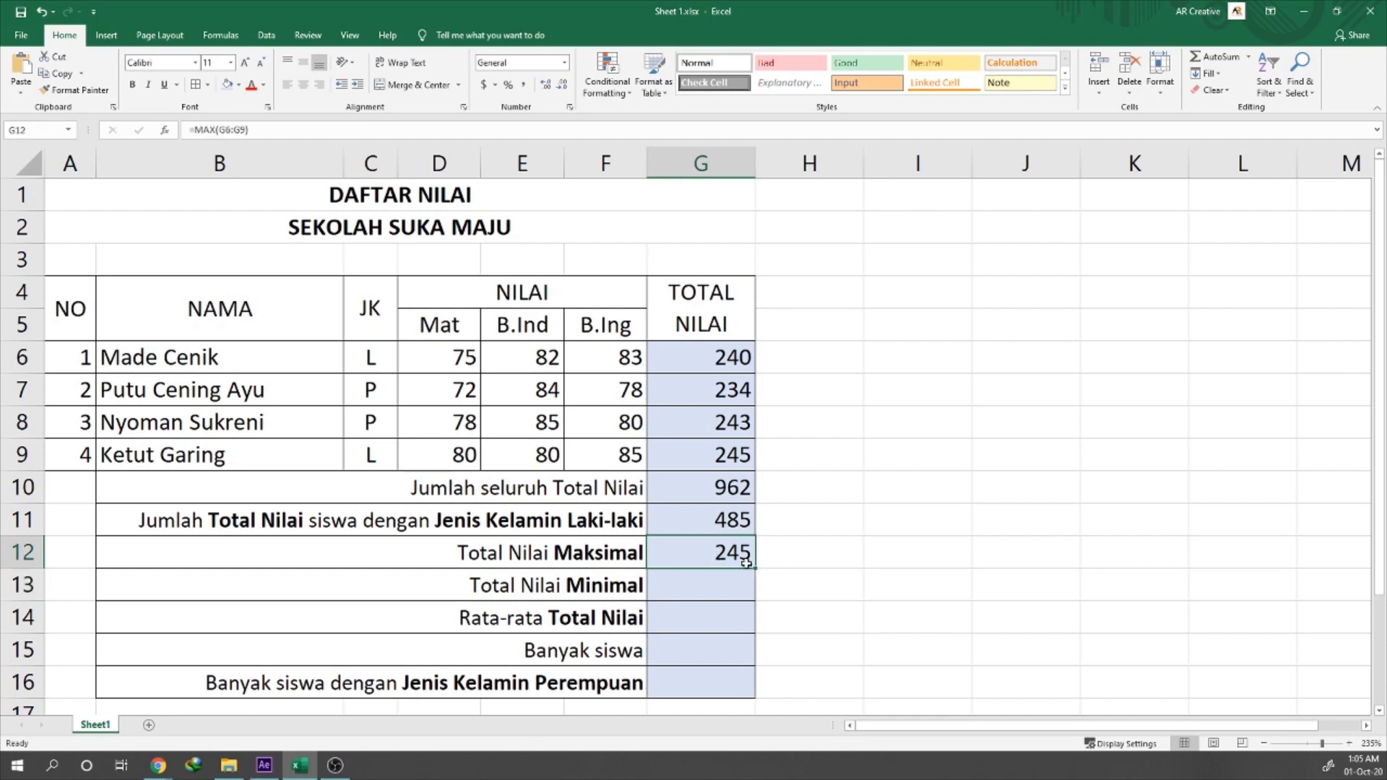
{"action": "left_click", "coordinate": [534, 562]}
{"action": "left_click", "coordinate": [734, 553]}
{"action": "left_click", "coordinate": [717, 357]}
{"action": "left_click_drag", "start_coordinate": [717, 356], "coordinate": [720, 456]}
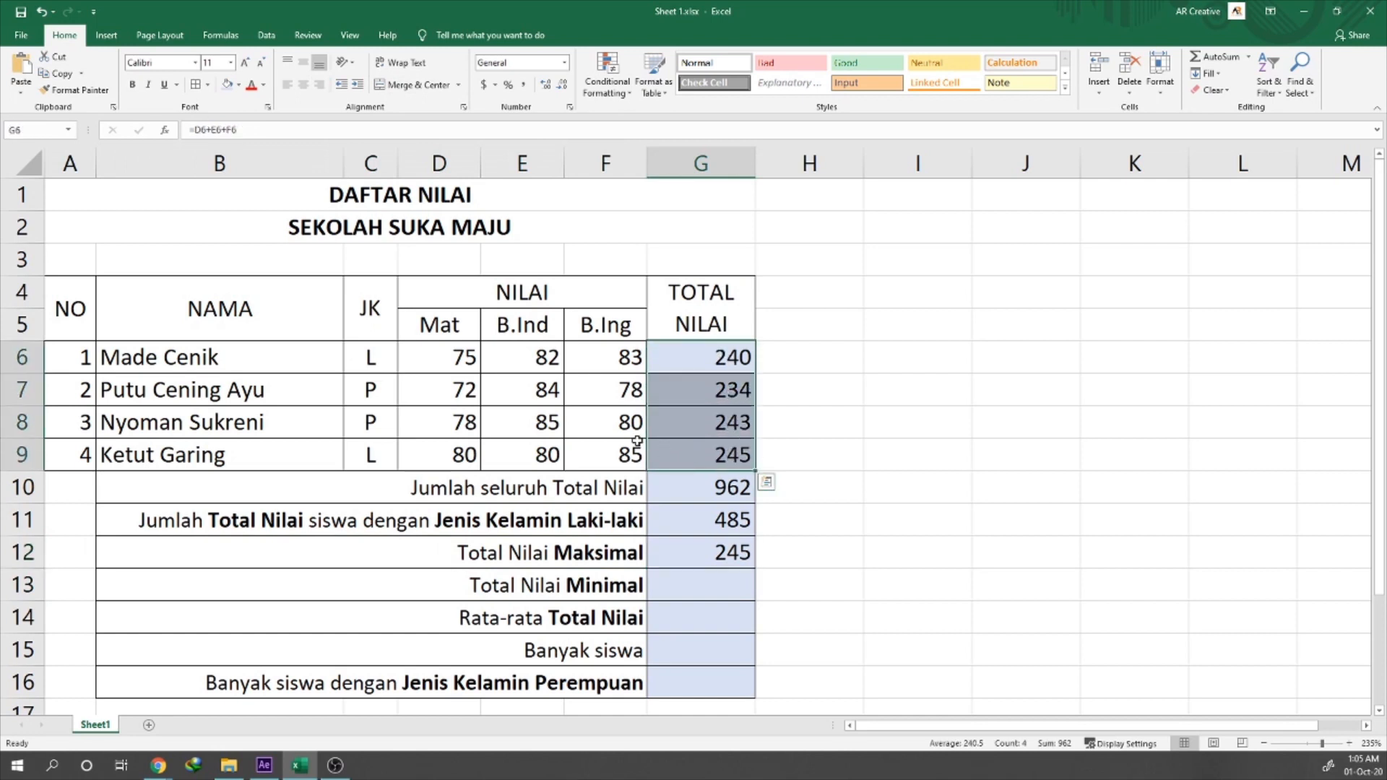
{"action": "left_click", "coordinate": [723, 449]}
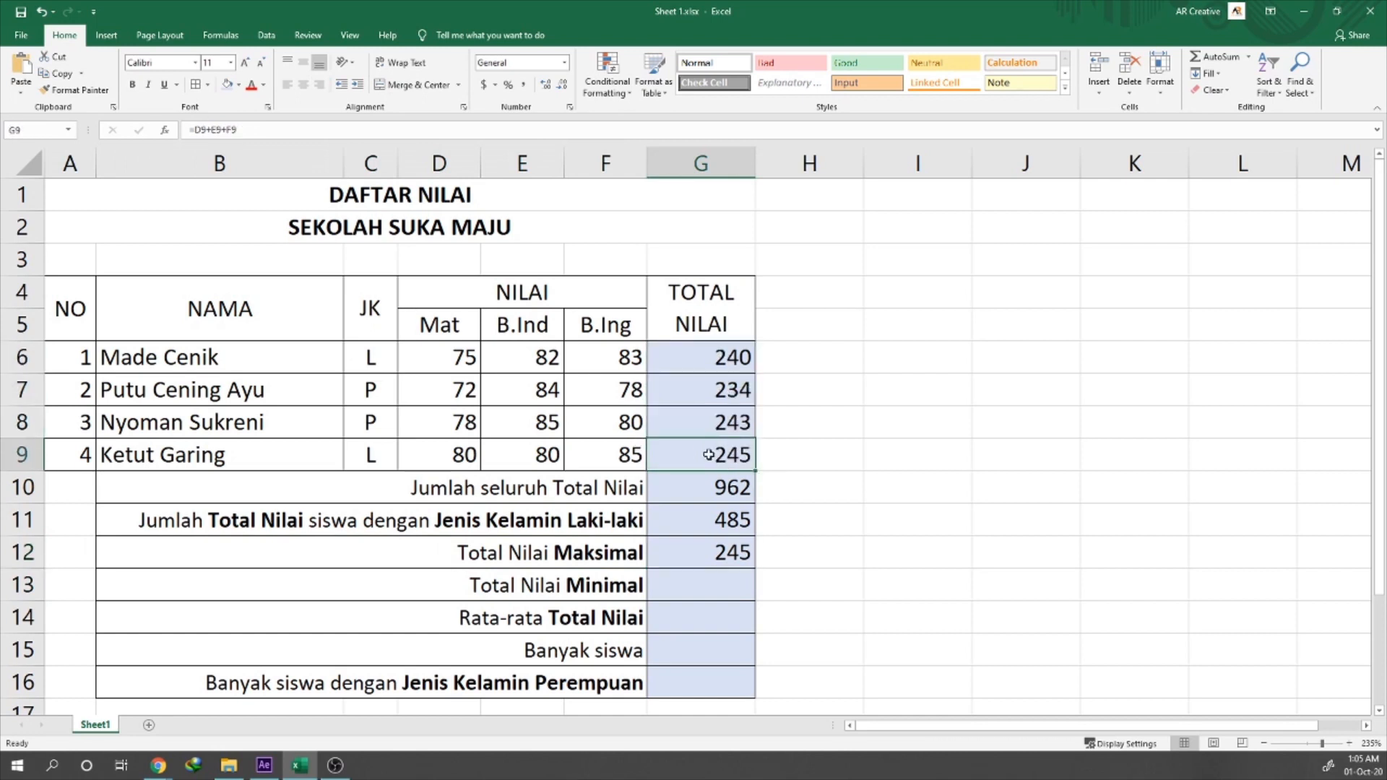
{"action": "left_click", "coordinate": [725, 555]}
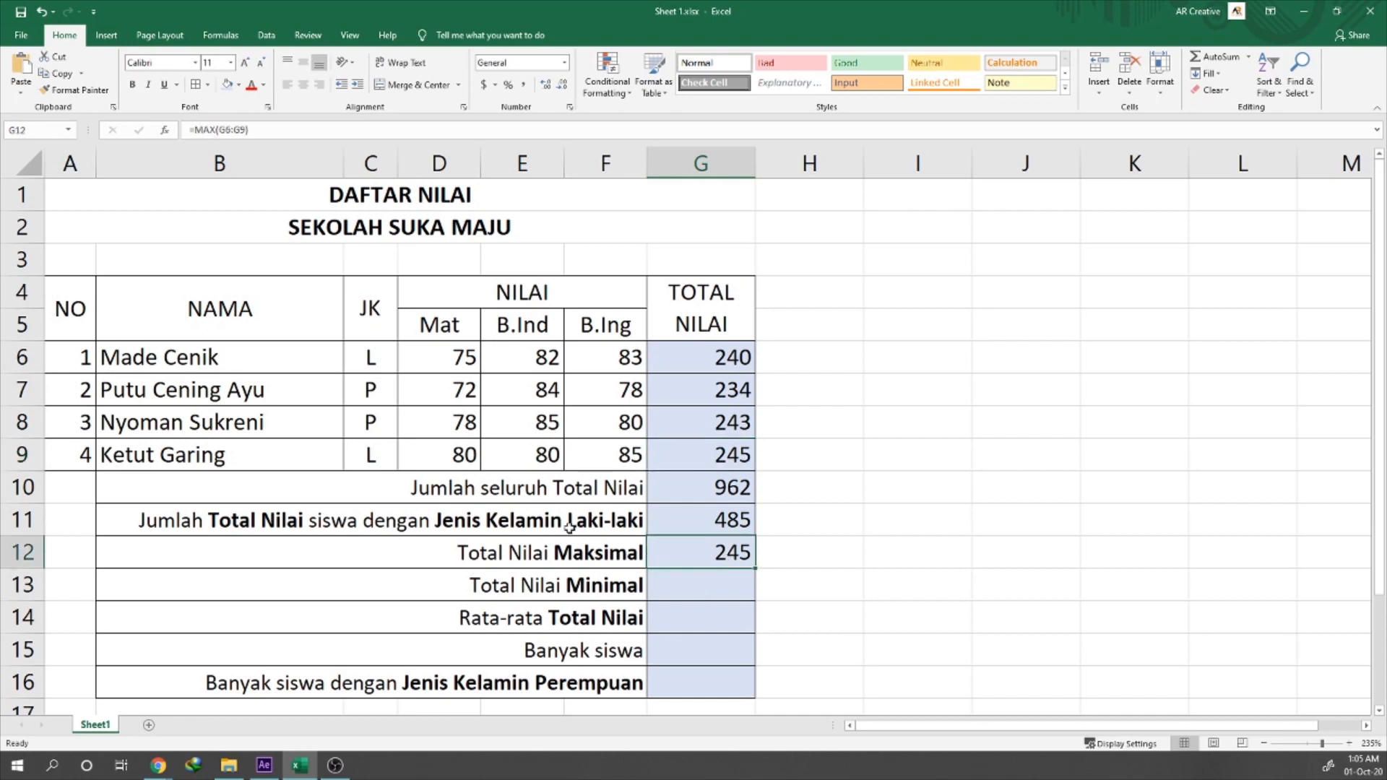
- Find the lowest Total Nilai in G13, the Total Nilai Minimal row, with =MIN(G6:G9)
{"action": "left_click", "coordinate": [719, 593]}
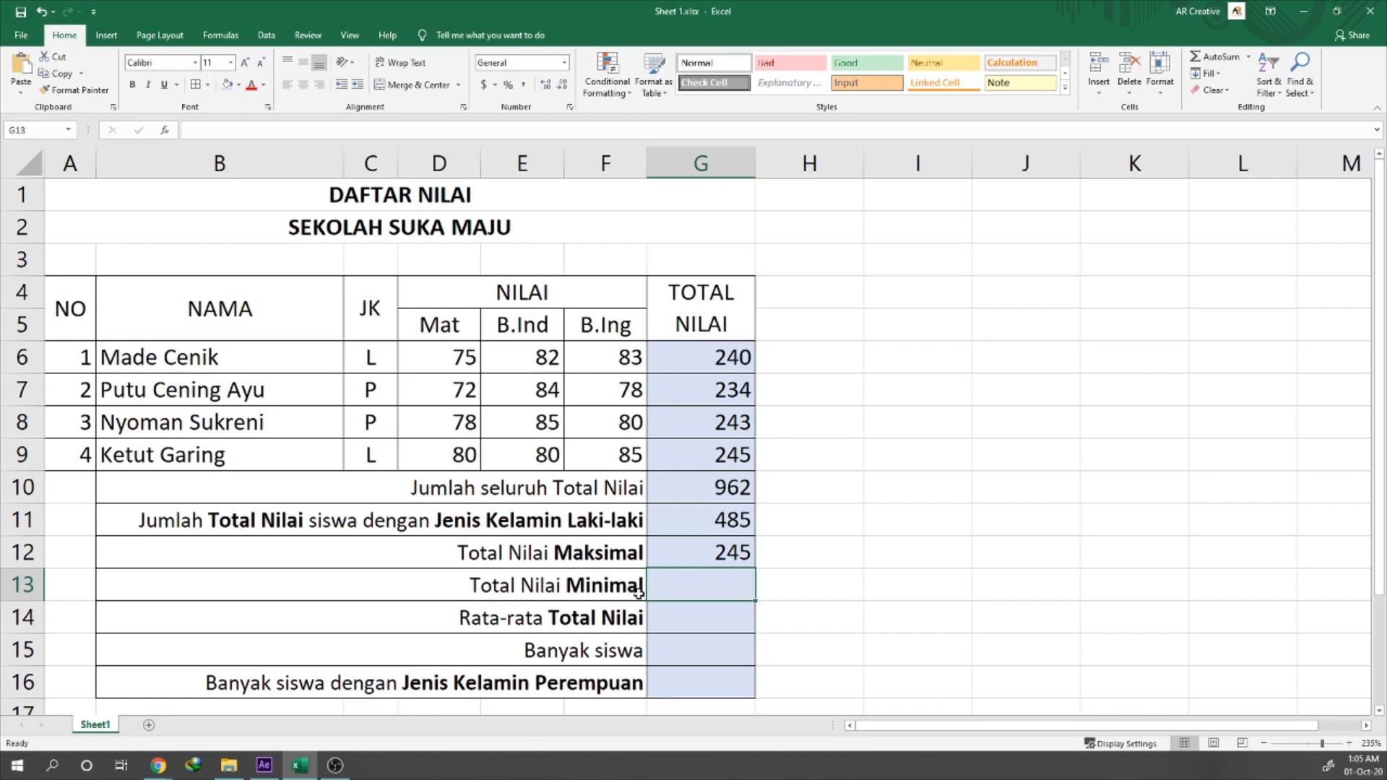
{"action": "type", "text": "=MIN"}
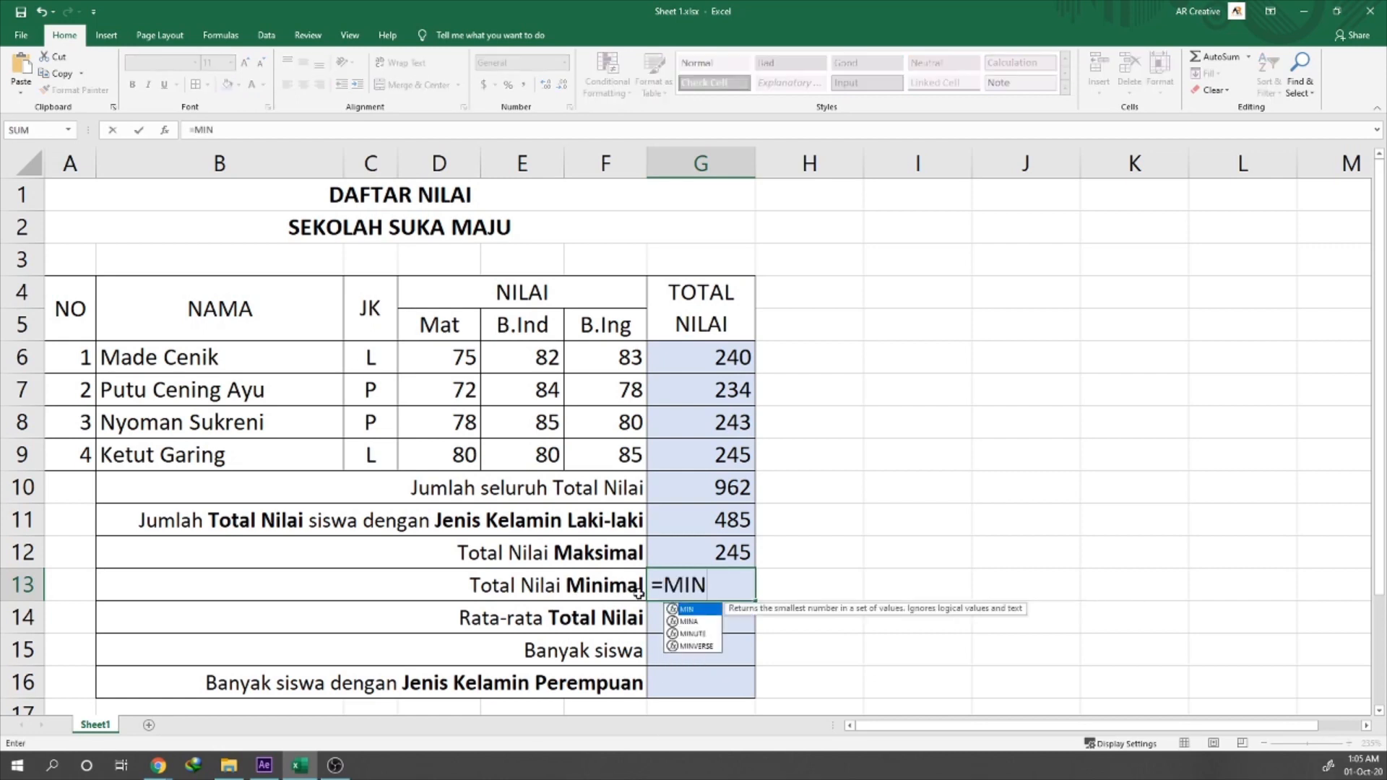
{"action": "type", "text": "("}
{"action": "left_click_drag", "start_coordinate": [685, 356], "coordinate": [709, 470]}
{"action": "type", "text": ")"}
{"action": "key", "text": "Return"}
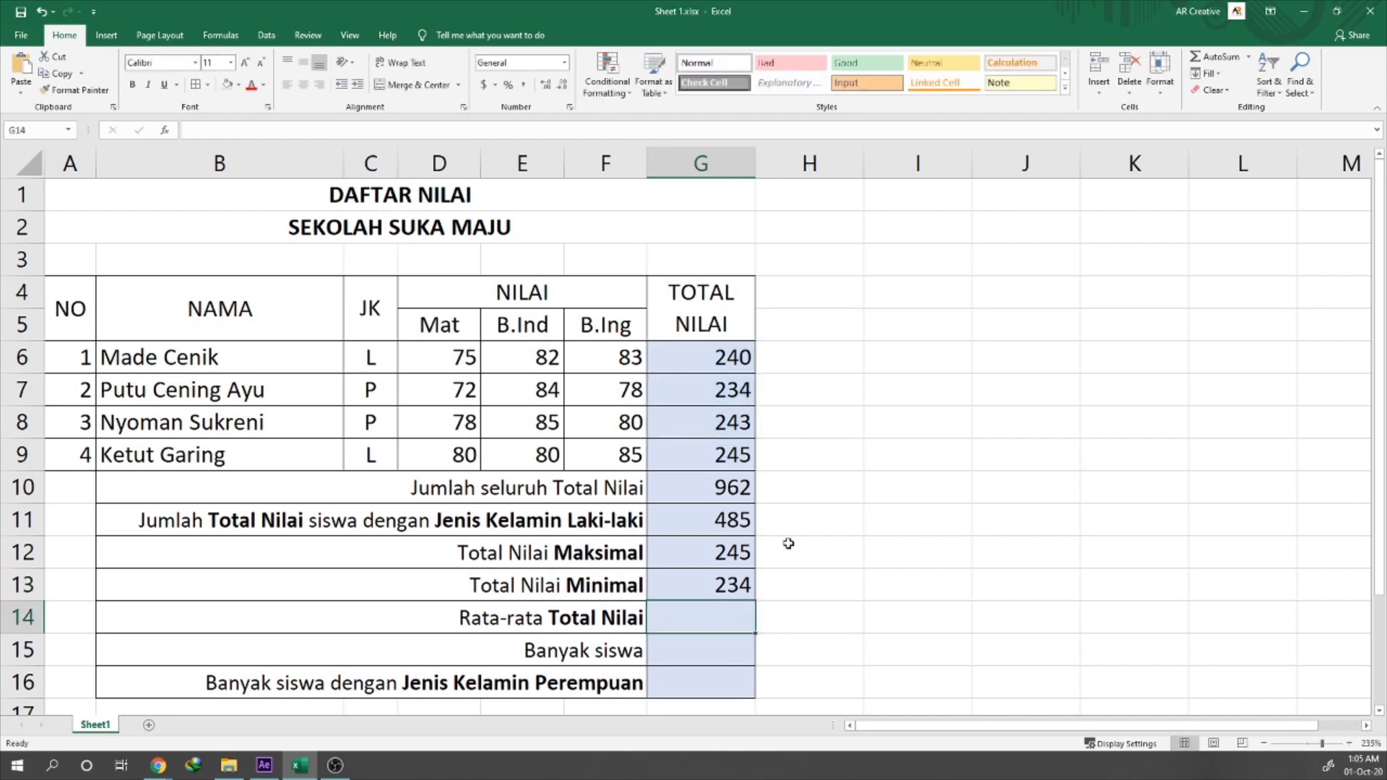
- Check the minimum in G13 against the matching student total in G7
{"action": "left_click", "coordinate": [728, 580]}
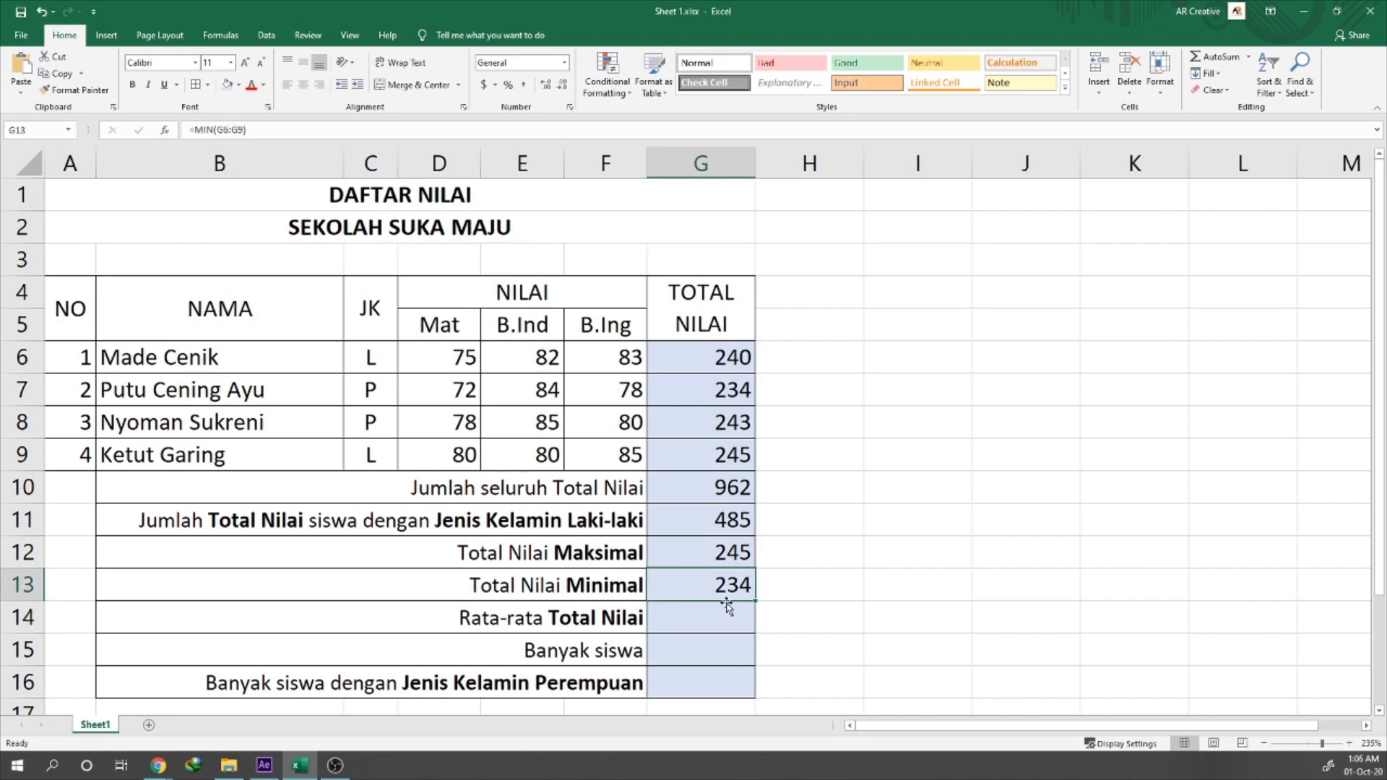
{"action": "left_click", "coordinate": [731, 396]}
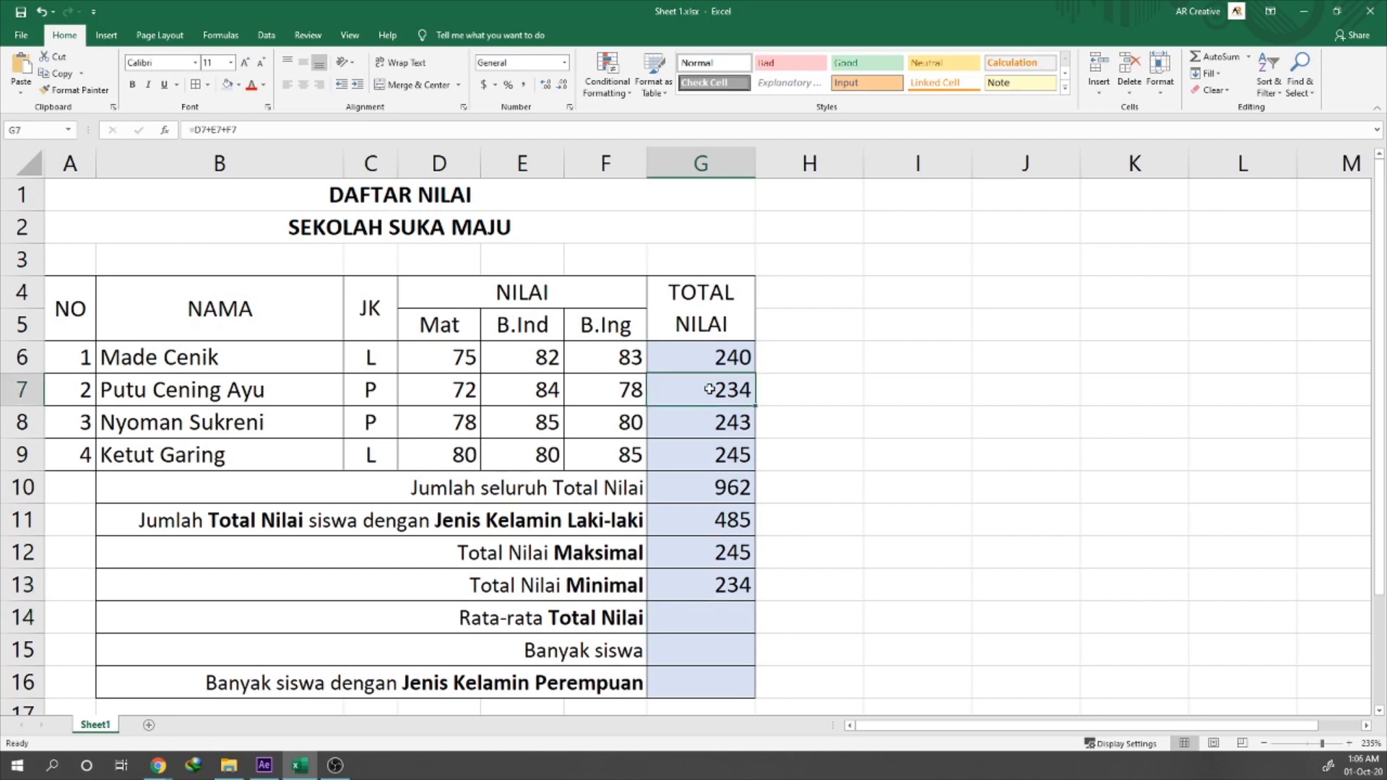
{"action": "left_click", "coordinate": [717, 585]}
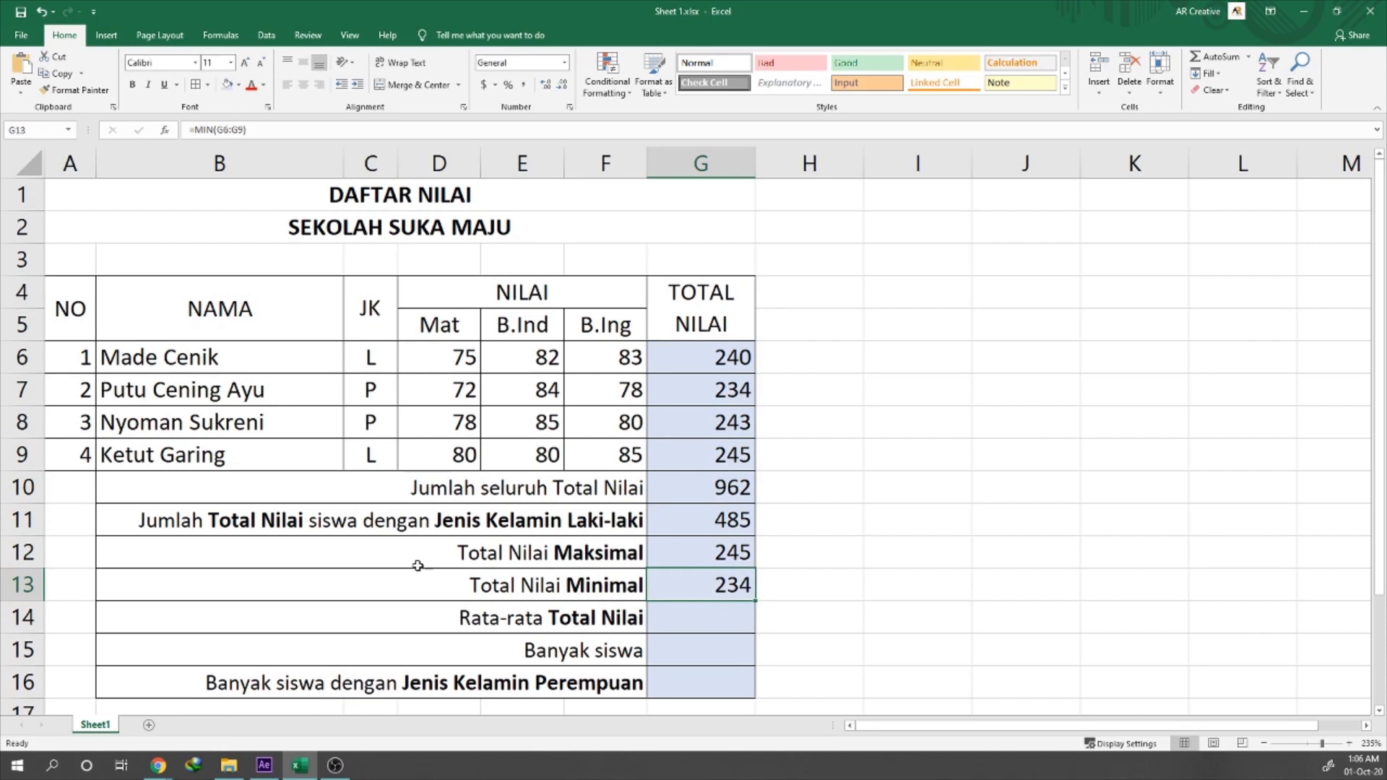
- Calculate the average Total Nilai in G14, the Rata-rata Total Nilai row, with =AVERAGE(G6:G9)
{"action": "left_click", "coordinate": [704, 620]}
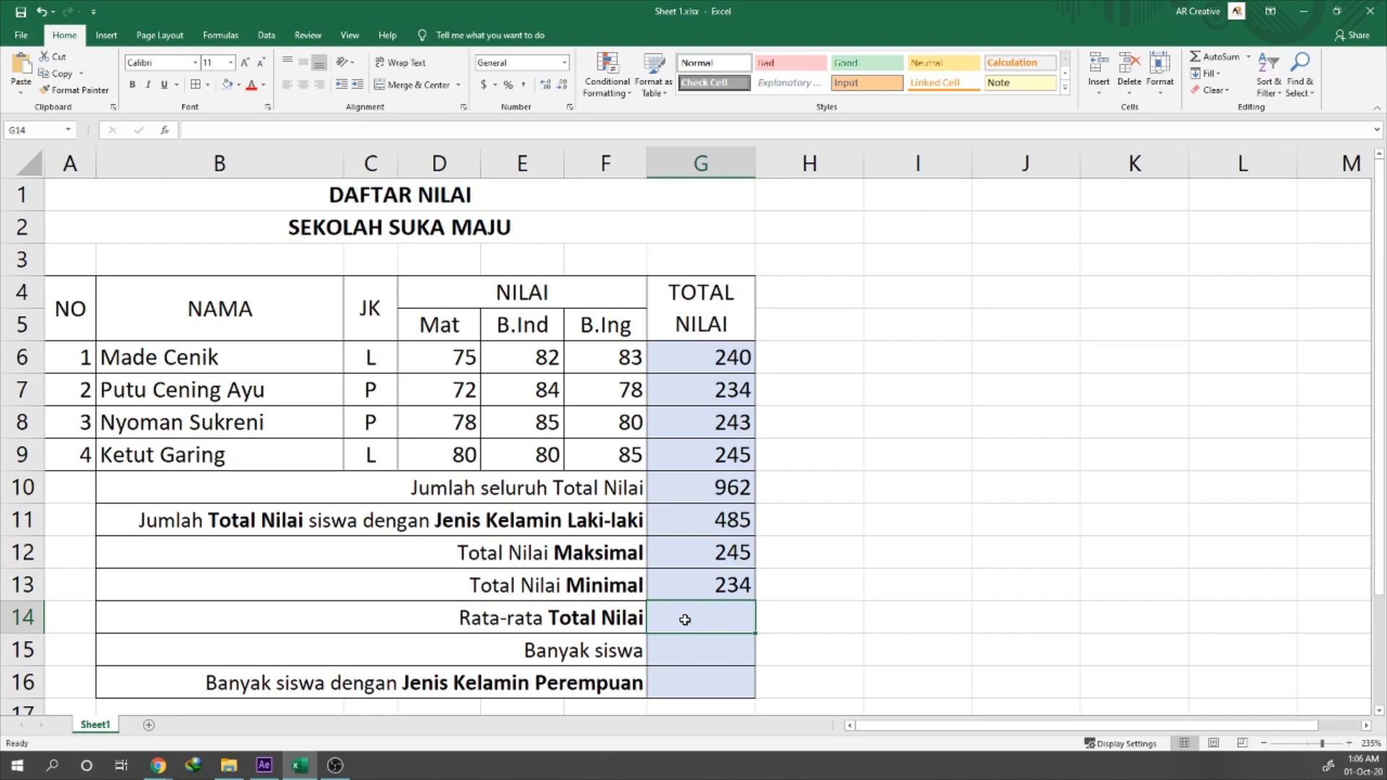
{"action": "type", "text": "=AVERAGE"}
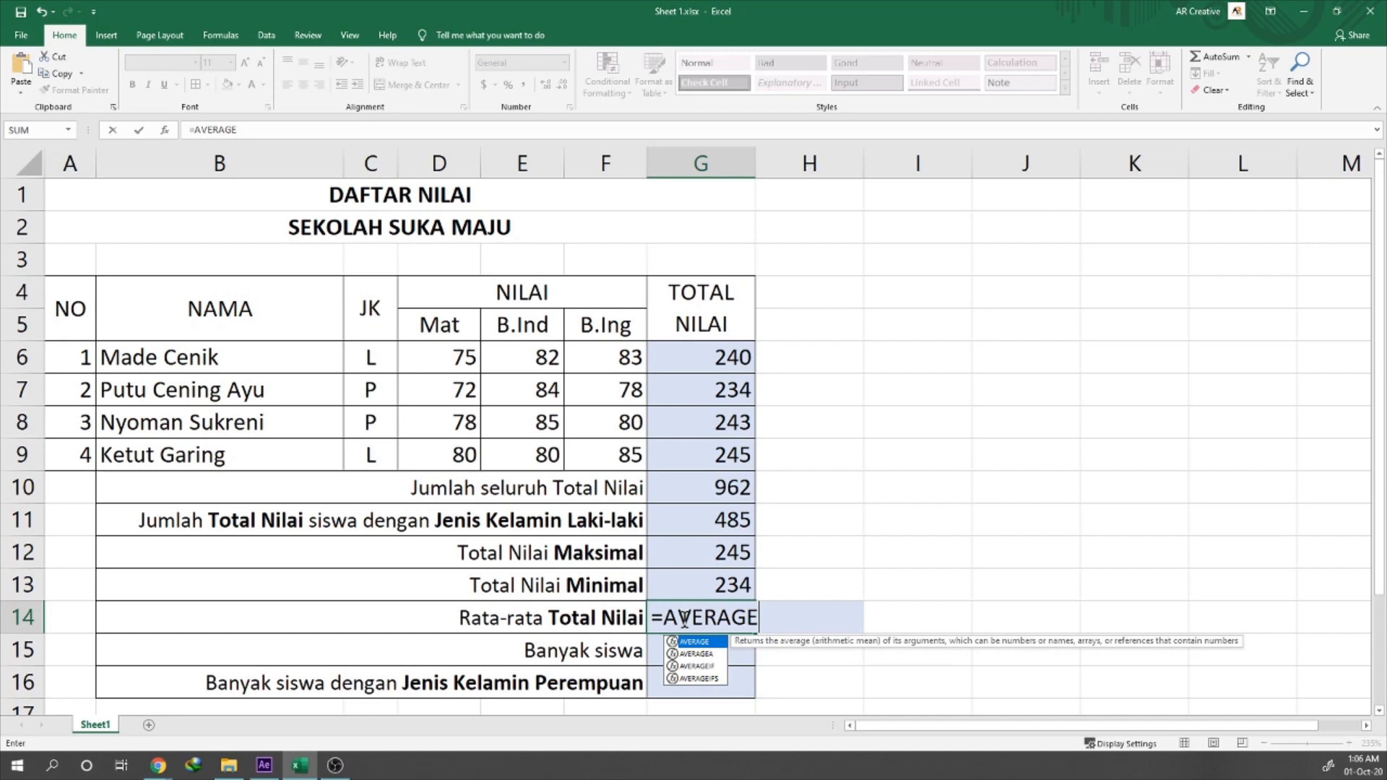
{"action": "type", "text": "("}
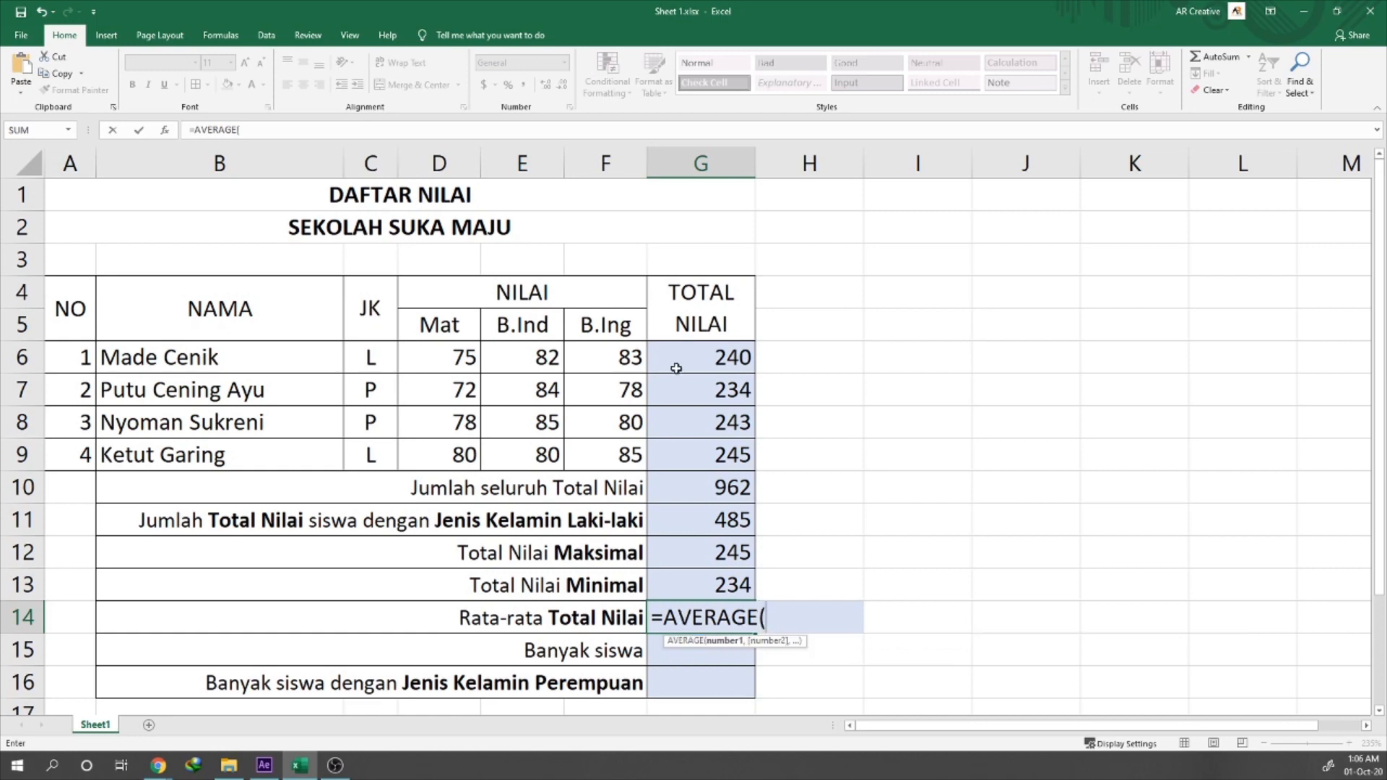
{"action": "left_click_drag", "start_coordinate": [687, 358], "coordinate": [703, 456]}
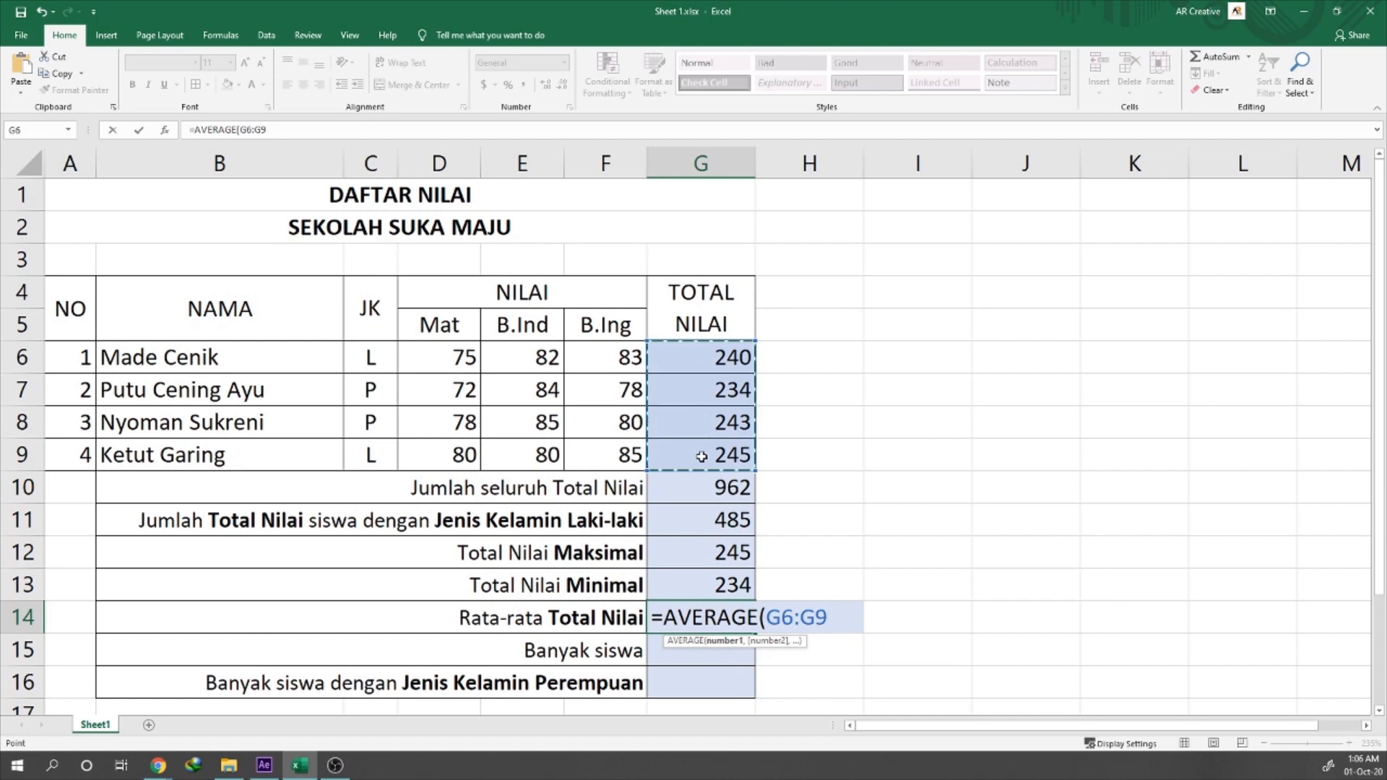
{"action": "type", "text": ")"}
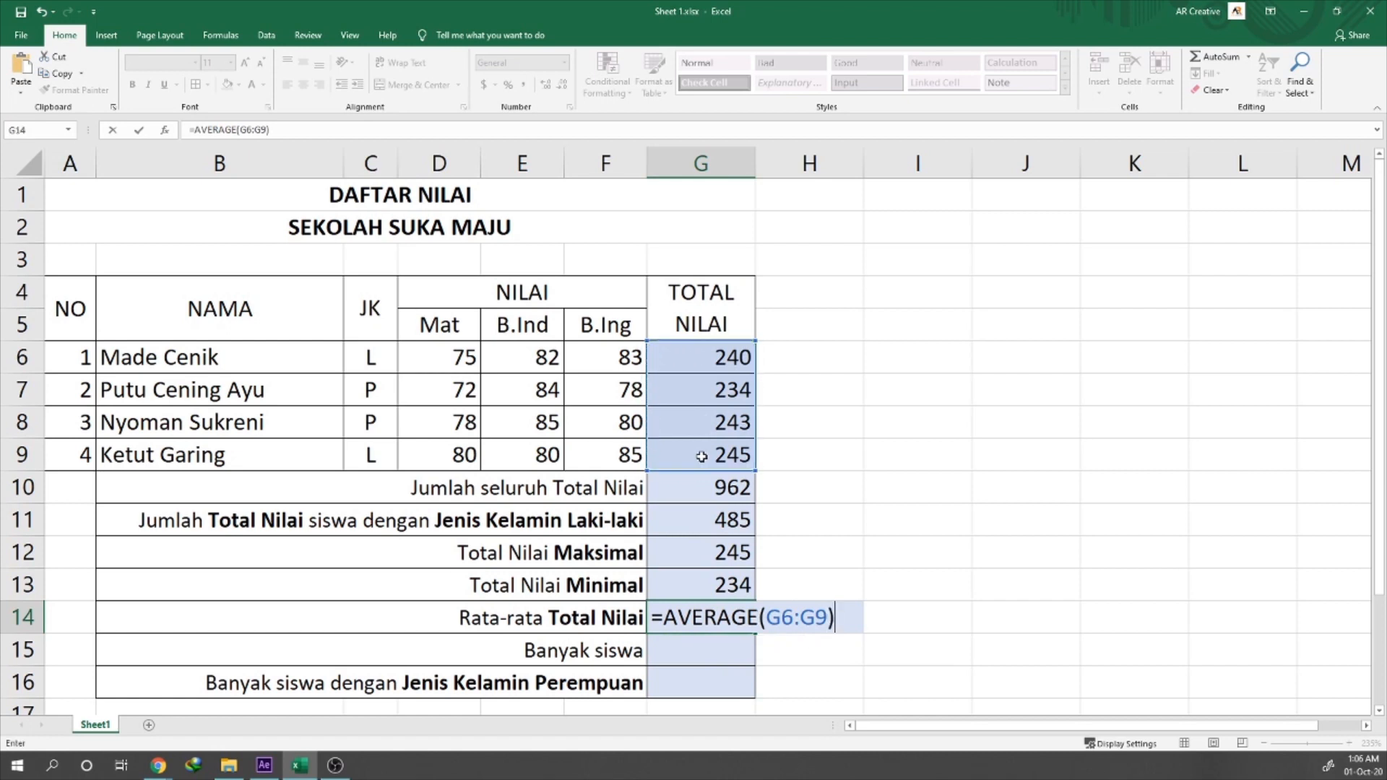
{"action": "key", "text": "Return"}
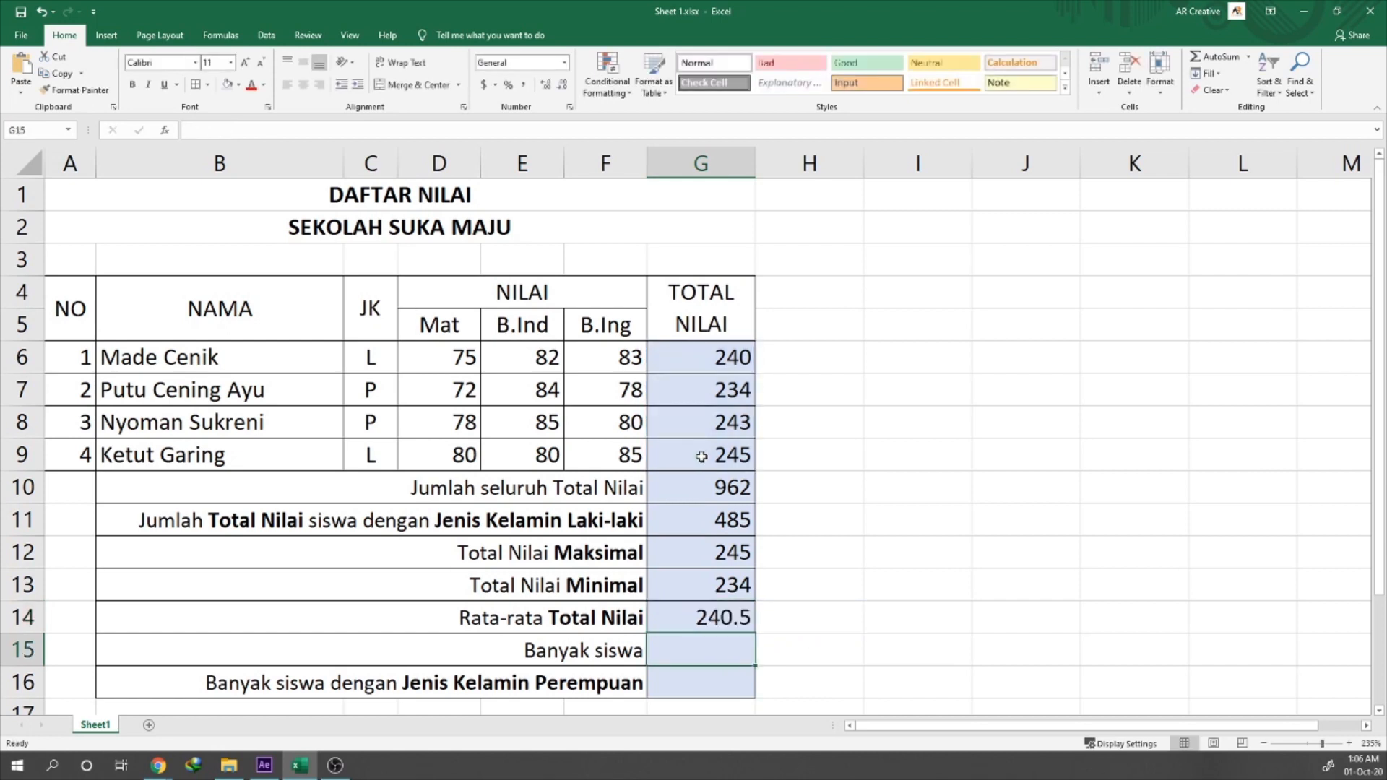
- Try extra decimal places on the average in G14 and reduce it back to one decimal
{"action": "left_click", "coordinate": [707, 620]}
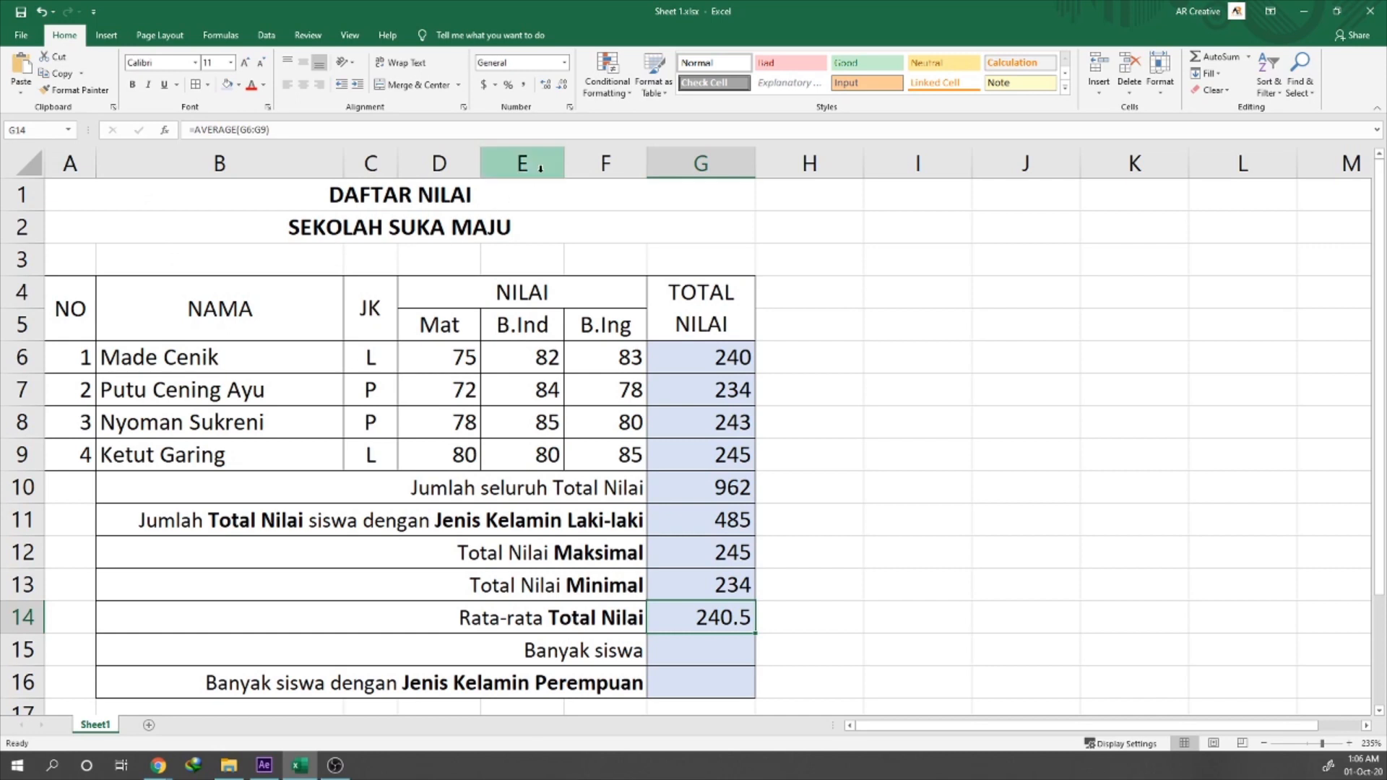
{"action": "left_click", "coordinate": [546, 86]}
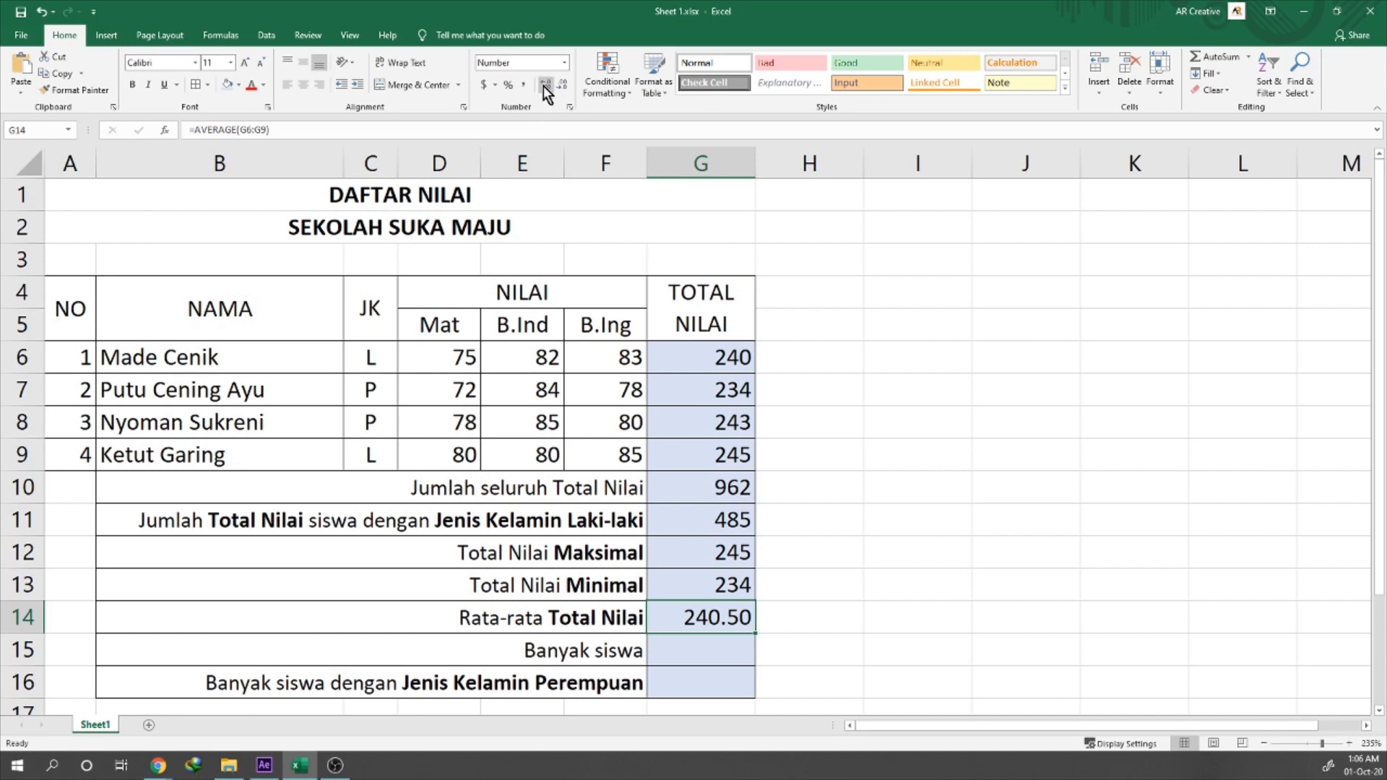
{"action": "left_click", "coordinate": [543, 86]}
{"action": "left_click", "coordinate": [543, 85]}
{"action": "left_click", "coordinate": [565, 85]}
{"action": "left_click", "coordinate": [565, 85]}
{"action": "left_click", "coordinate": [565, 85]}
- Examine the Banyak siswa row and the student rows, comparing the NO and NAMA columns as the basis for counting
{"action": "left_click", "coordinate": [718, 654]}
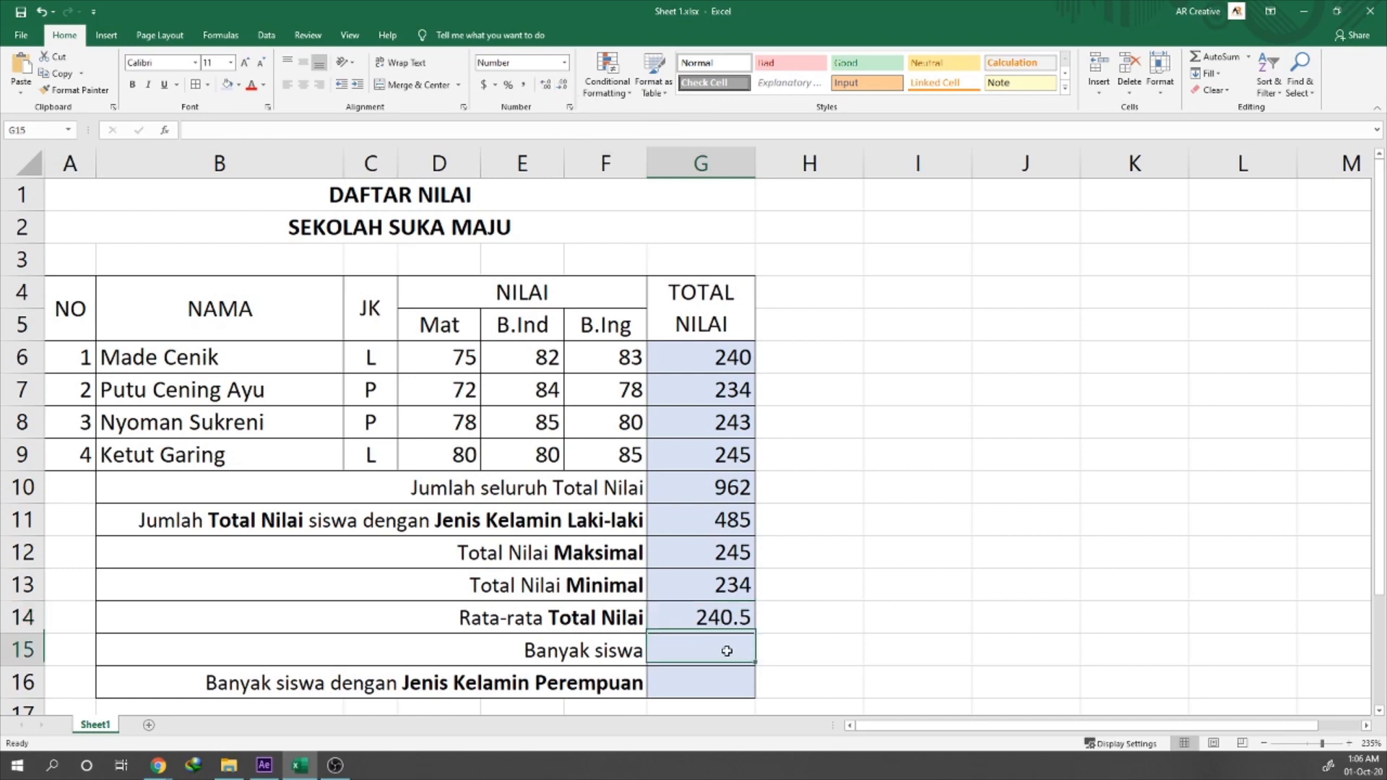
{"action": "left_click", "coordinate": [552, 653]}
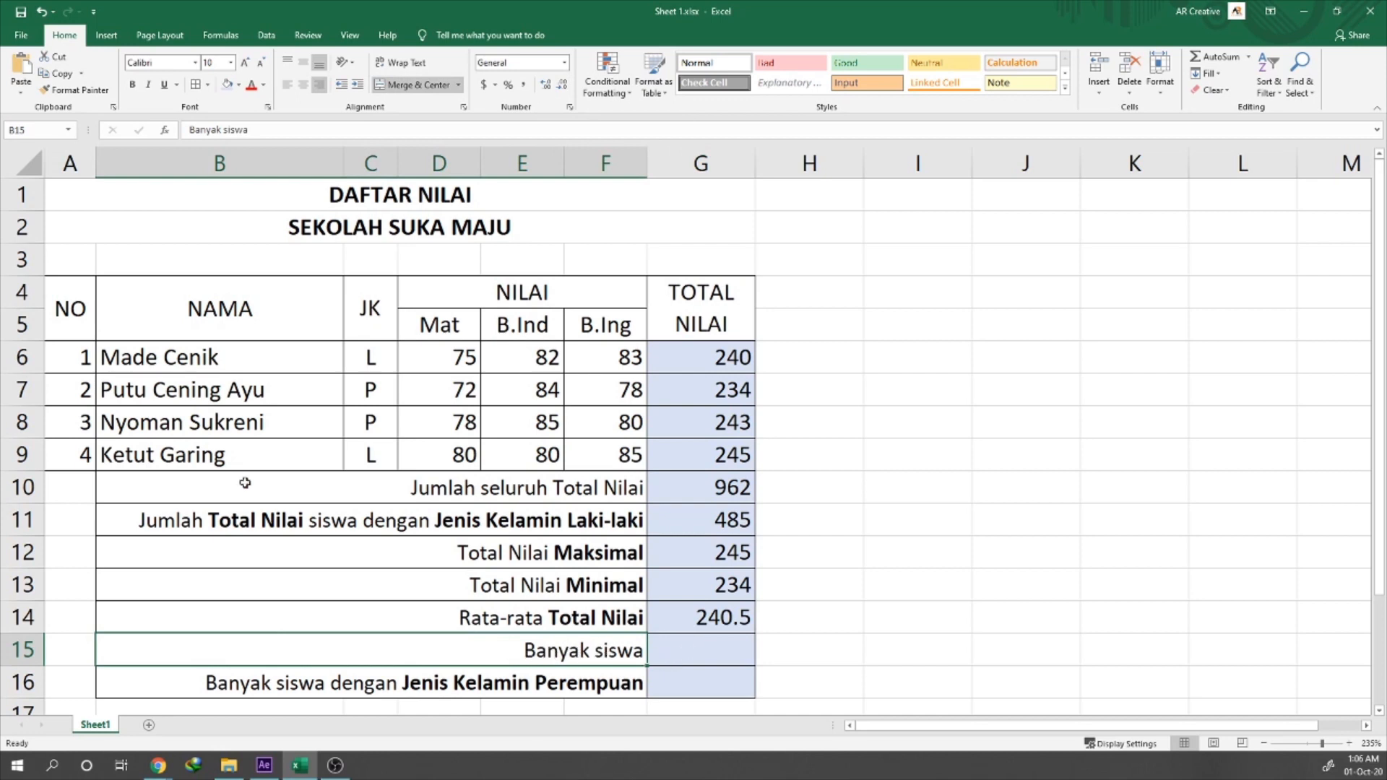
{"action": "left_click_drag", "start_coordinate": [70, 353], "coordinate": [604, 448]}
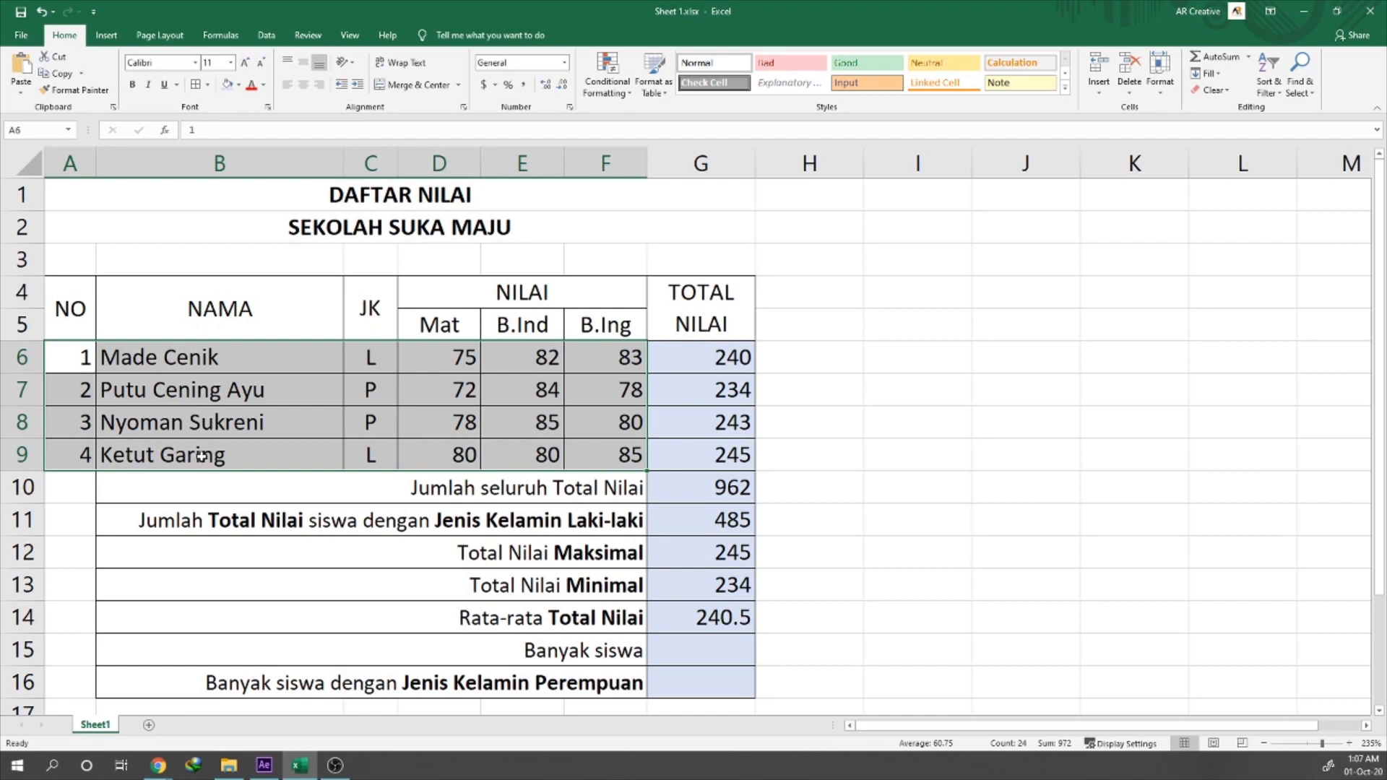
{"action": "left_click", "coordinate": [122, 453]}
{"action": "left_click", "coordinate": [76, 457]}
{"action": "left_click_drag", "start_coordinate": [85, 375], "coordinate": [123, 456]}
{"action": "left_click", "coordinate": [123, 455]}
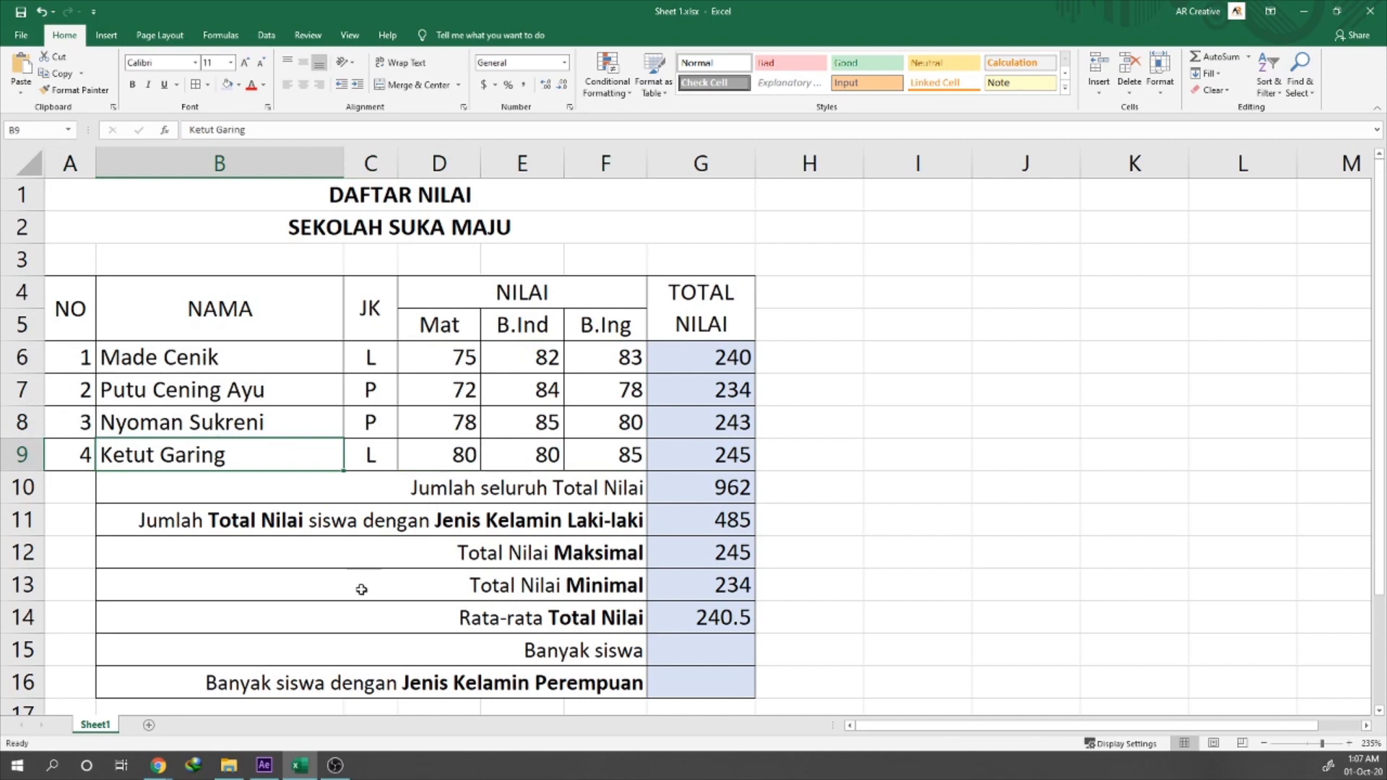
{"action": "left_click_drag", "start_coordinate": [73, 313], "coordinate": [94, 516]}
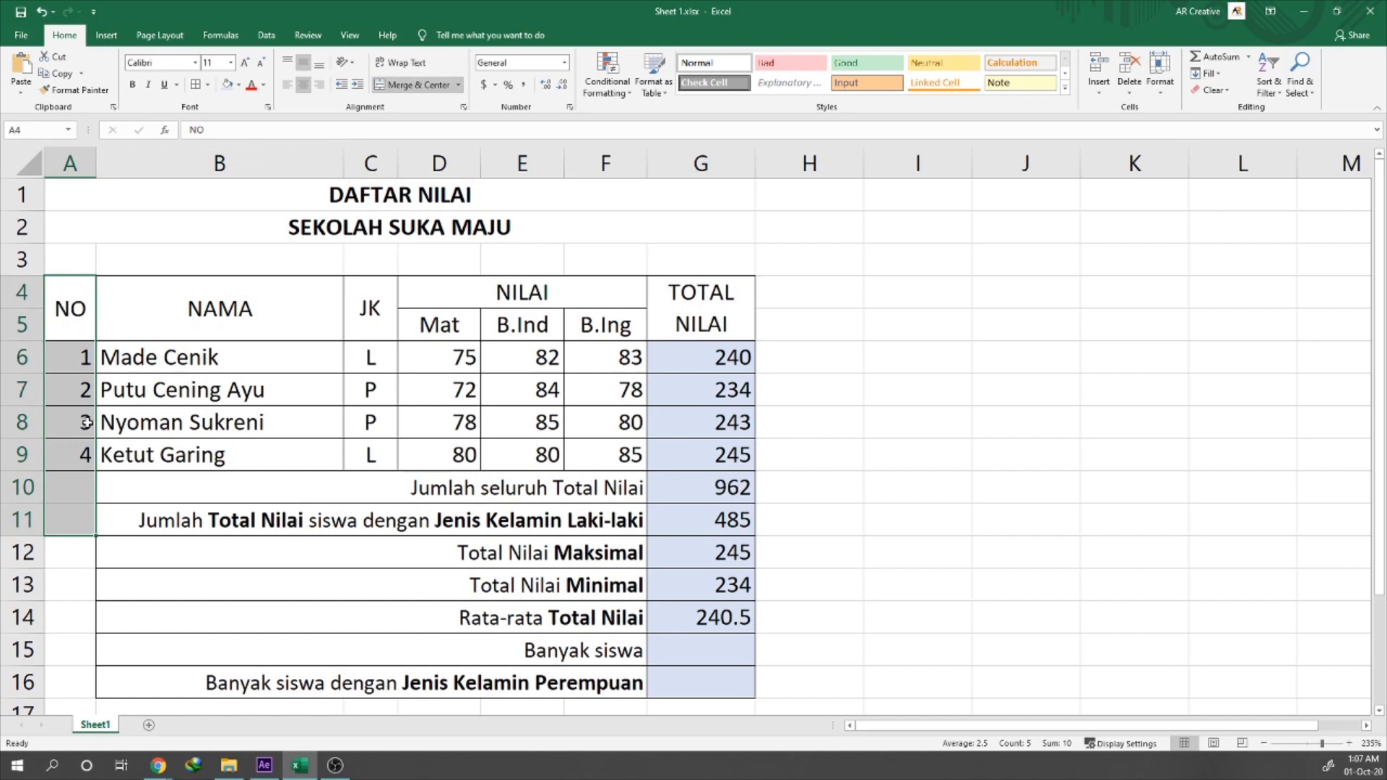
{"action": "left_click", "coordinate": [215, 416]}
{"action": "left_click", "coordinate": [185, 362]}
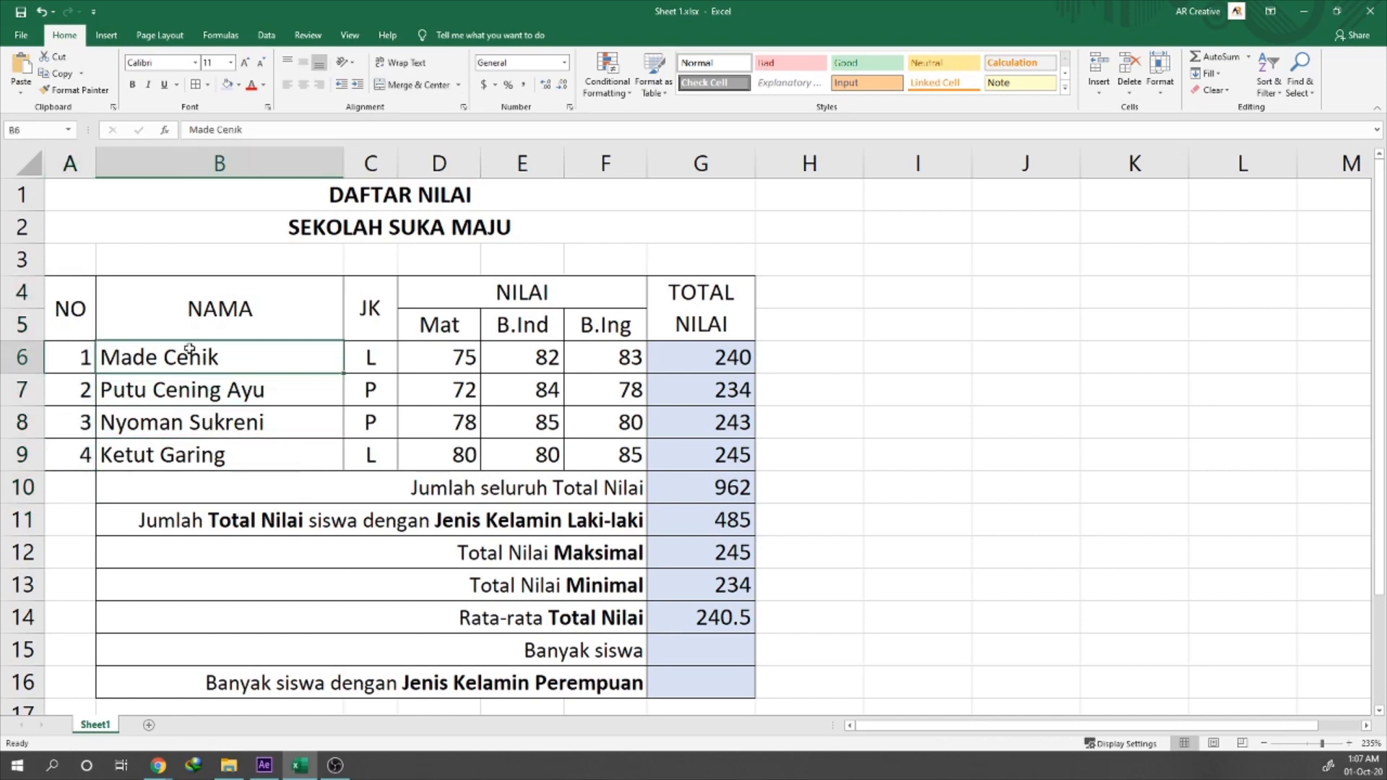
- Count the students in G15, the Banyak siswa row, with =COUNT(A6:A9) on the NO column
{"action": "left_click", "coordinate": [698, 655]}
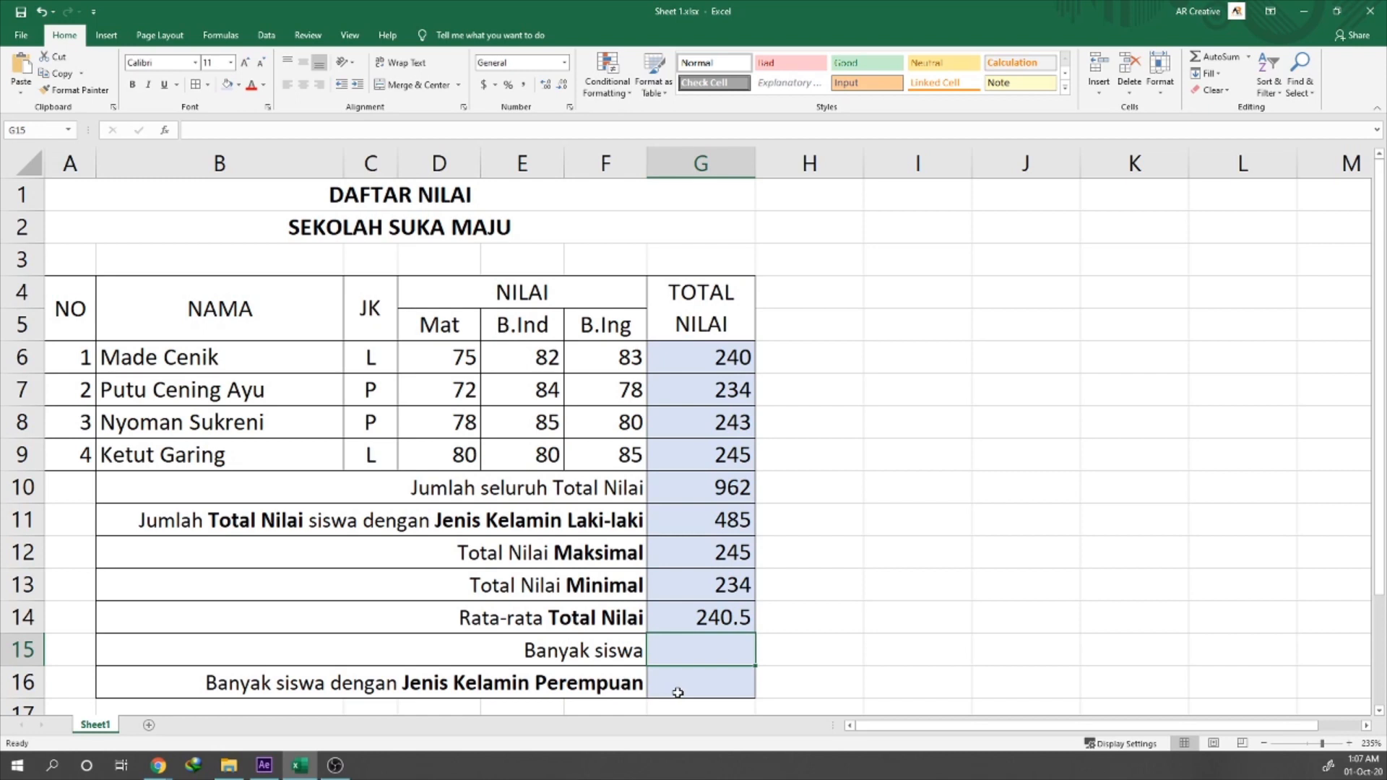
{"action": "type", "text": "=COUNT"}
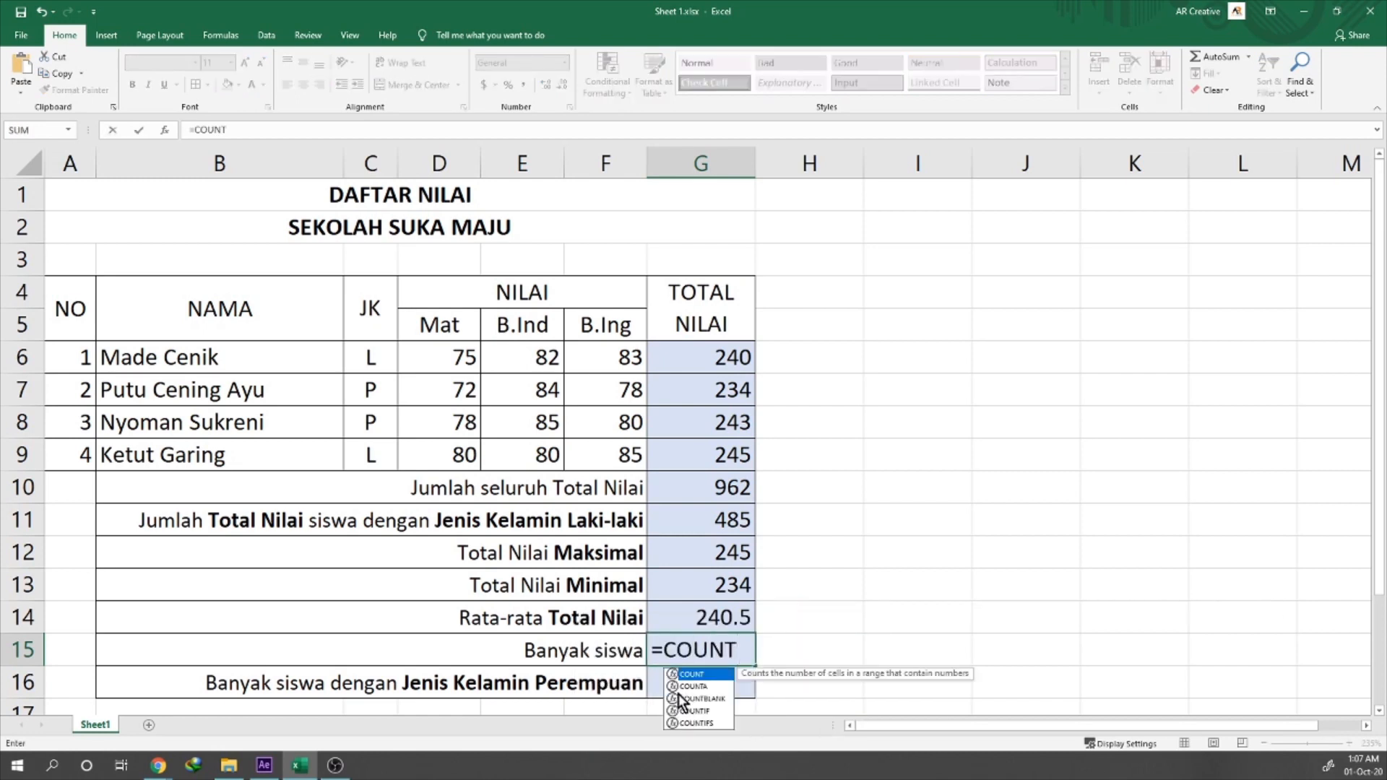
{"action": "type", "text": "("}
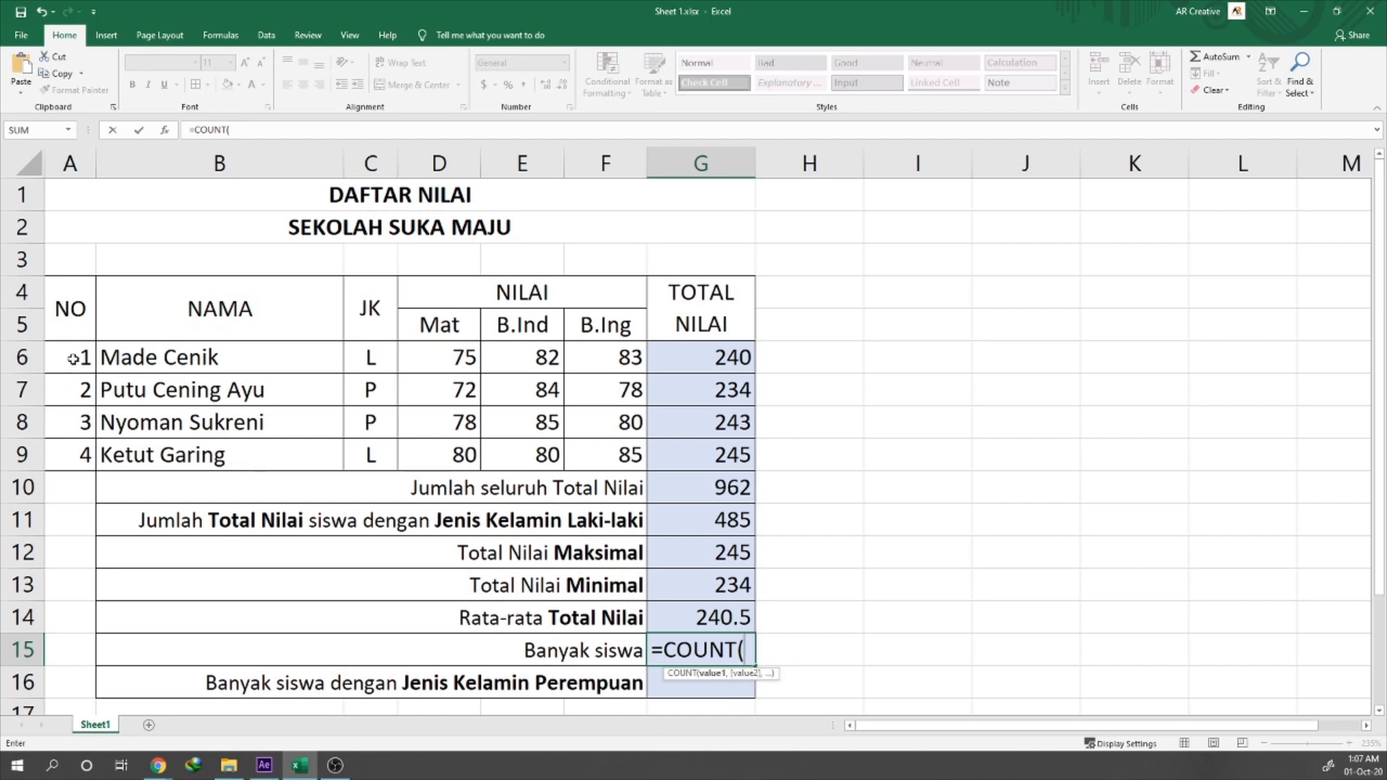
{"action": "left_click_drag", "start_coordinate": [74, 364], "coordinate": [78, 456]}
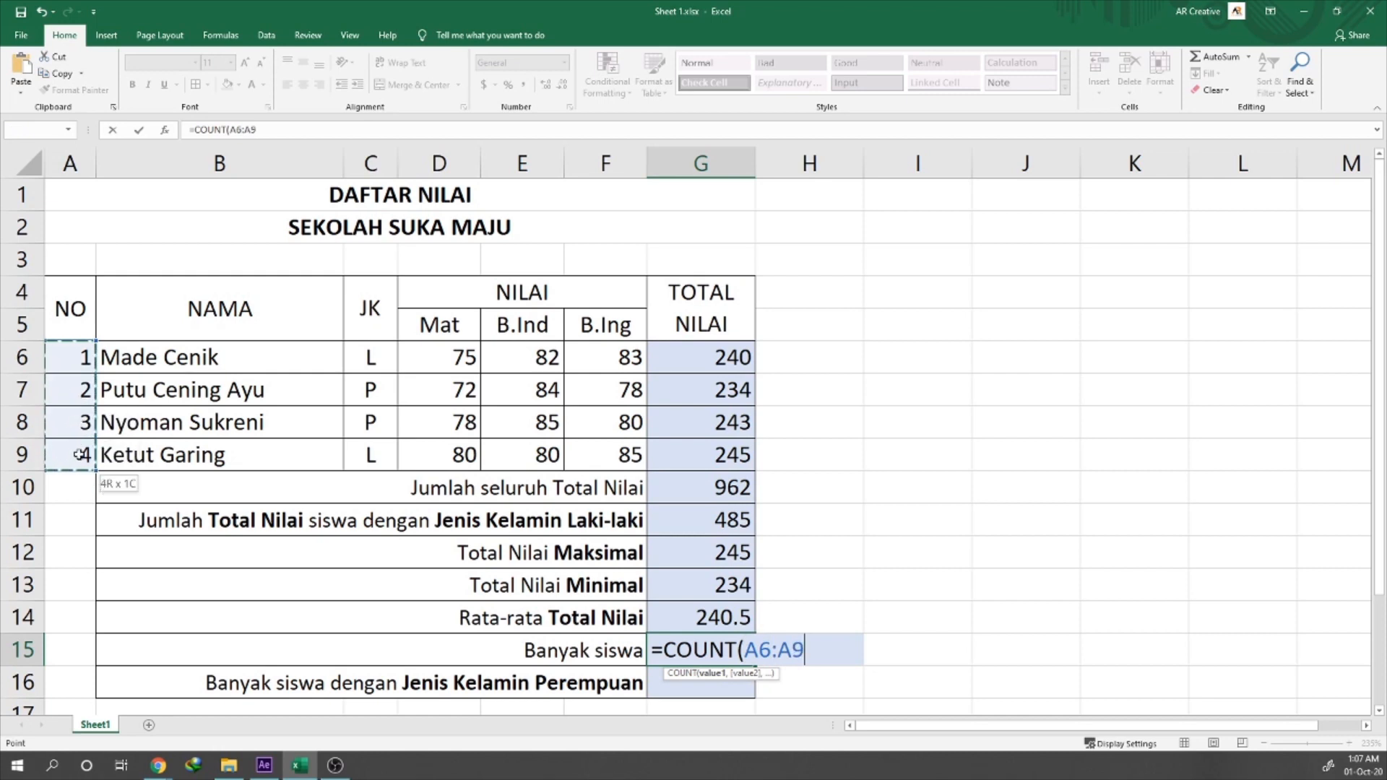
{"action": "type", "text": ")"}
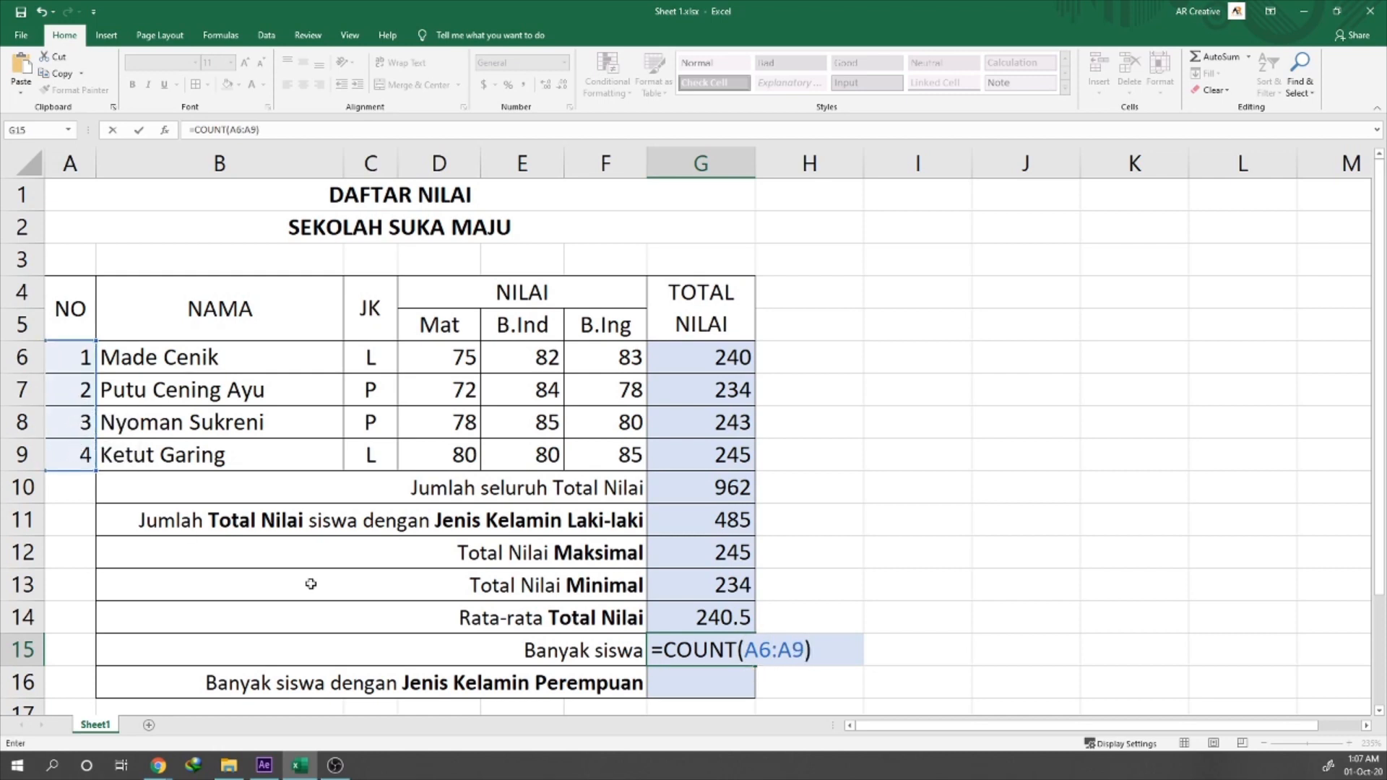
{"action": "key", "text": "Return"}
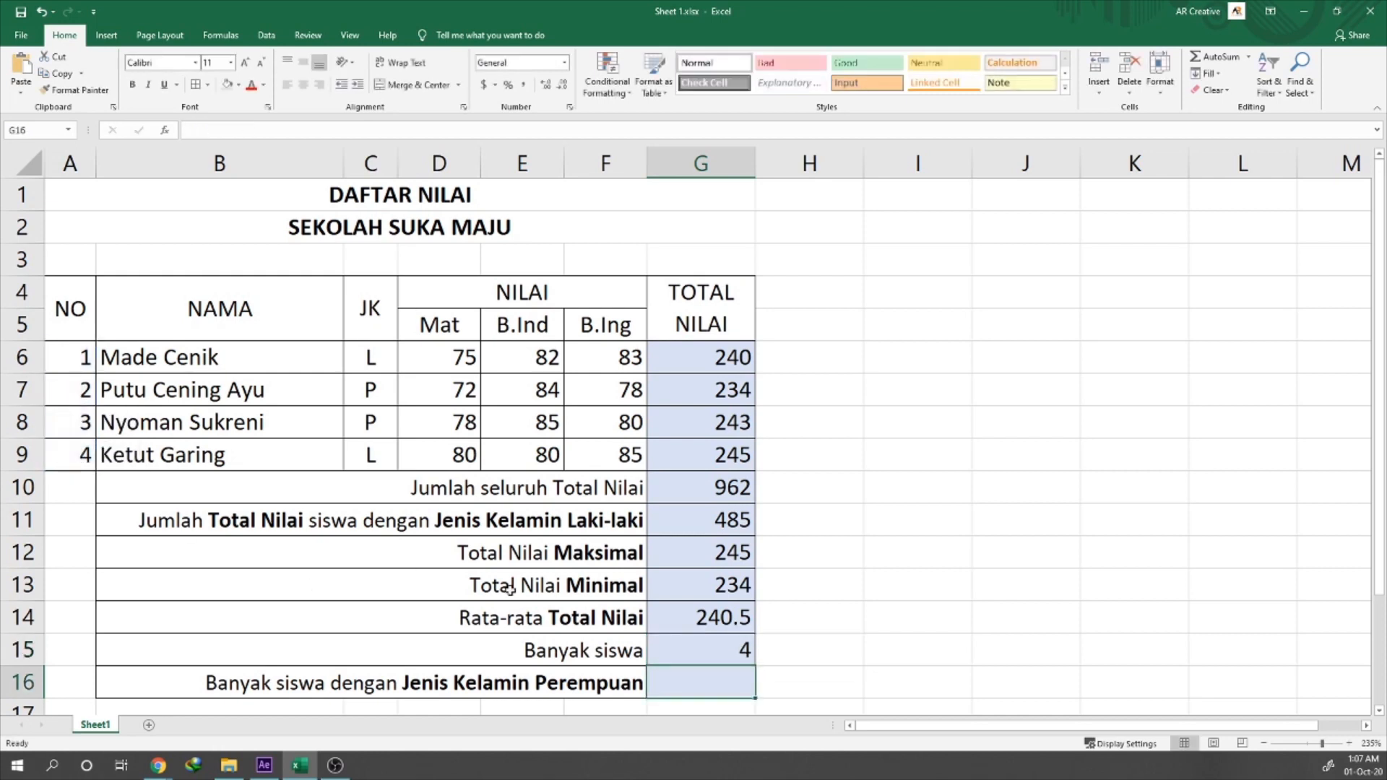
- Check the student count in G15 against the student rows and review the cell range in its formula
{"action": "left_click", "coordinate": [714, 656]}
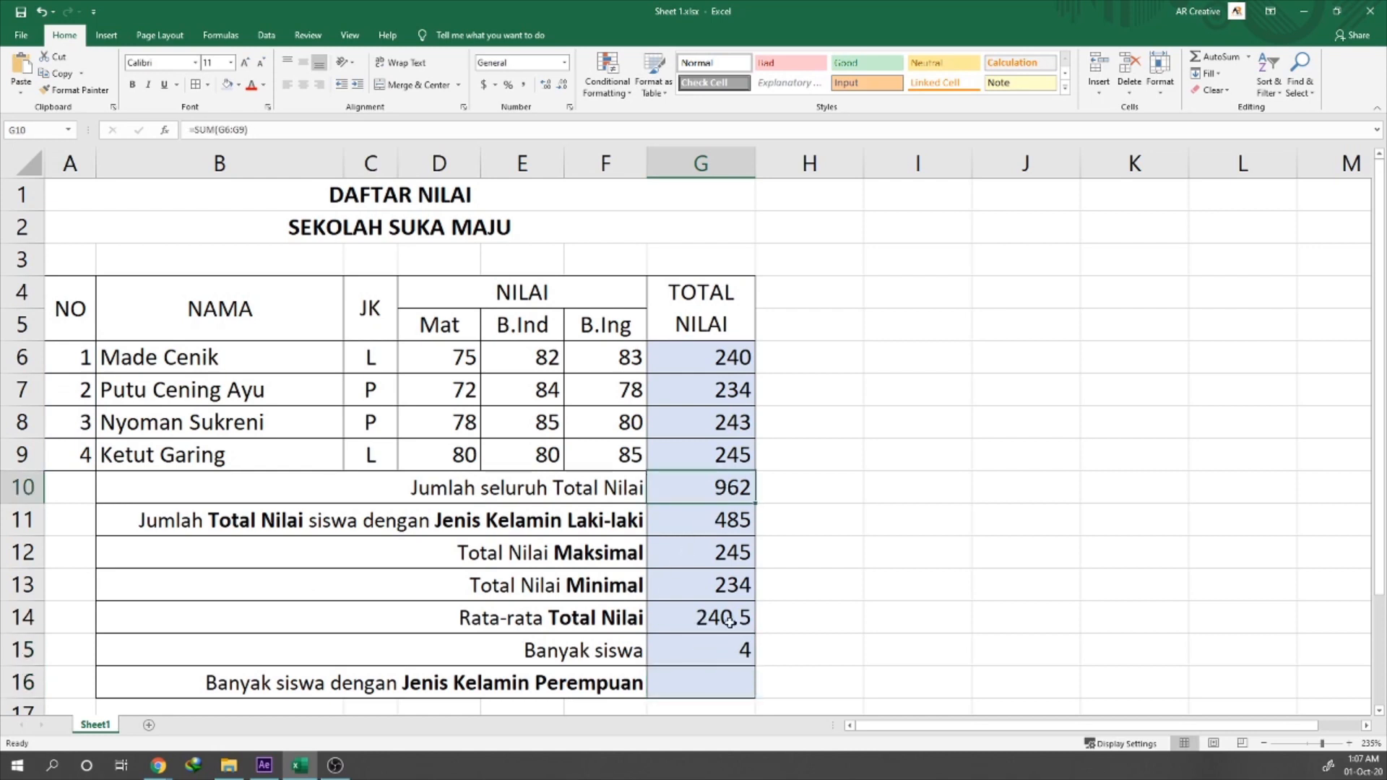
{"action": "left_click_drag", "start_coordinate": [78, 358], "coordinate": [621, 358]}
{"action": "left_click", "coordinate": [70, 396]}
{"action": "left_click_drag", "start_coordinate": [140, 394], "coordinate": [206, 391]}
{"action": "left_click_drag", "start_coordinate": [93, 362], "coordinate": [193, 367]}
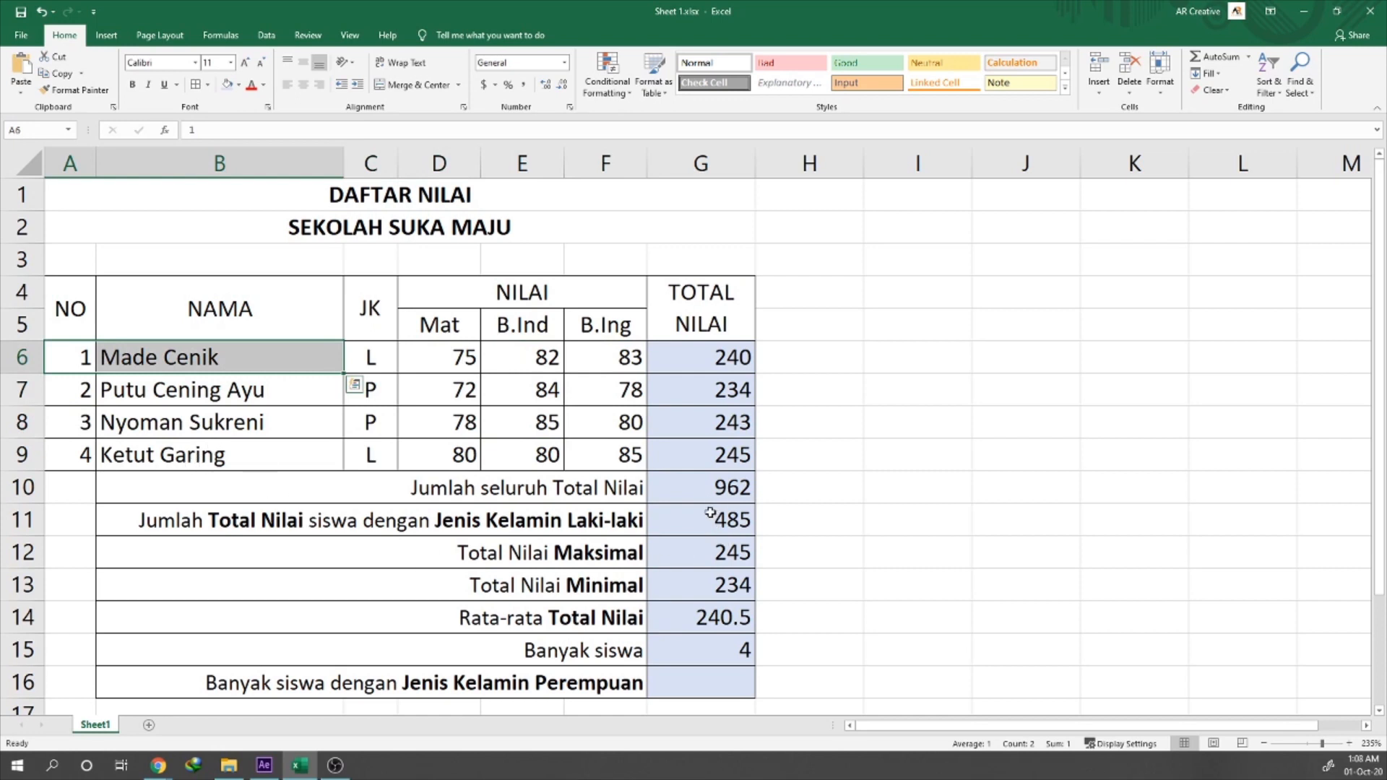
{"action": "left_click", "coordinate": [721, 652]}
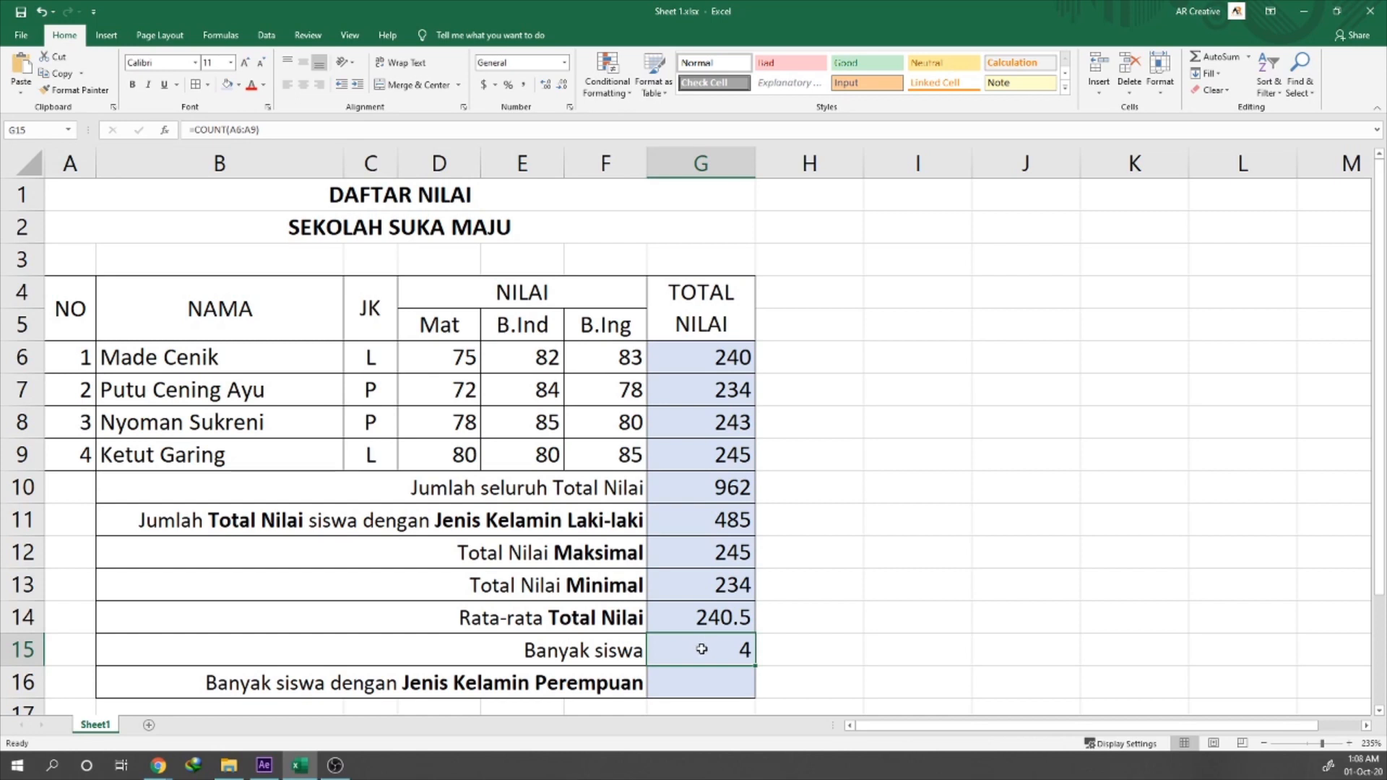
{"action": "left_click", "coordinate": [222, 129]}
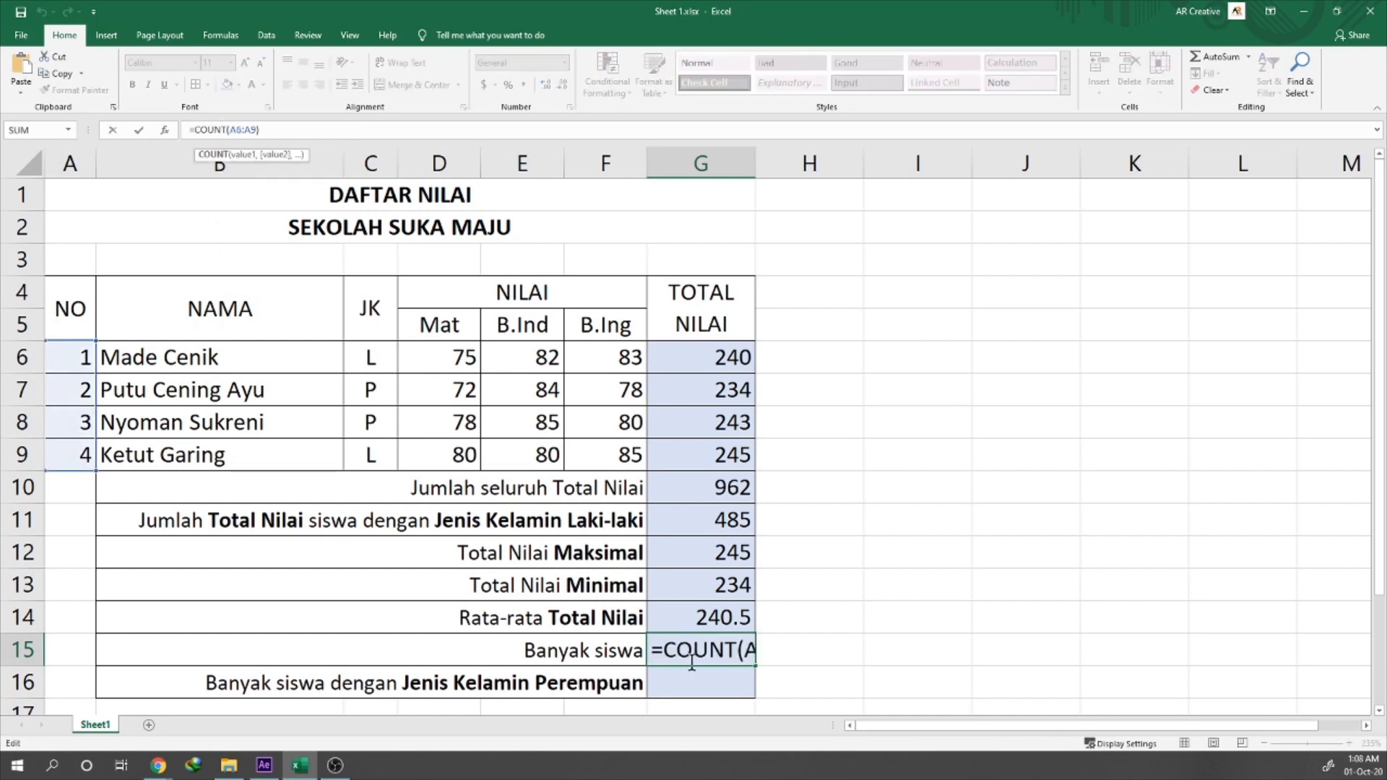
{"action": "key", "text": "Return"}
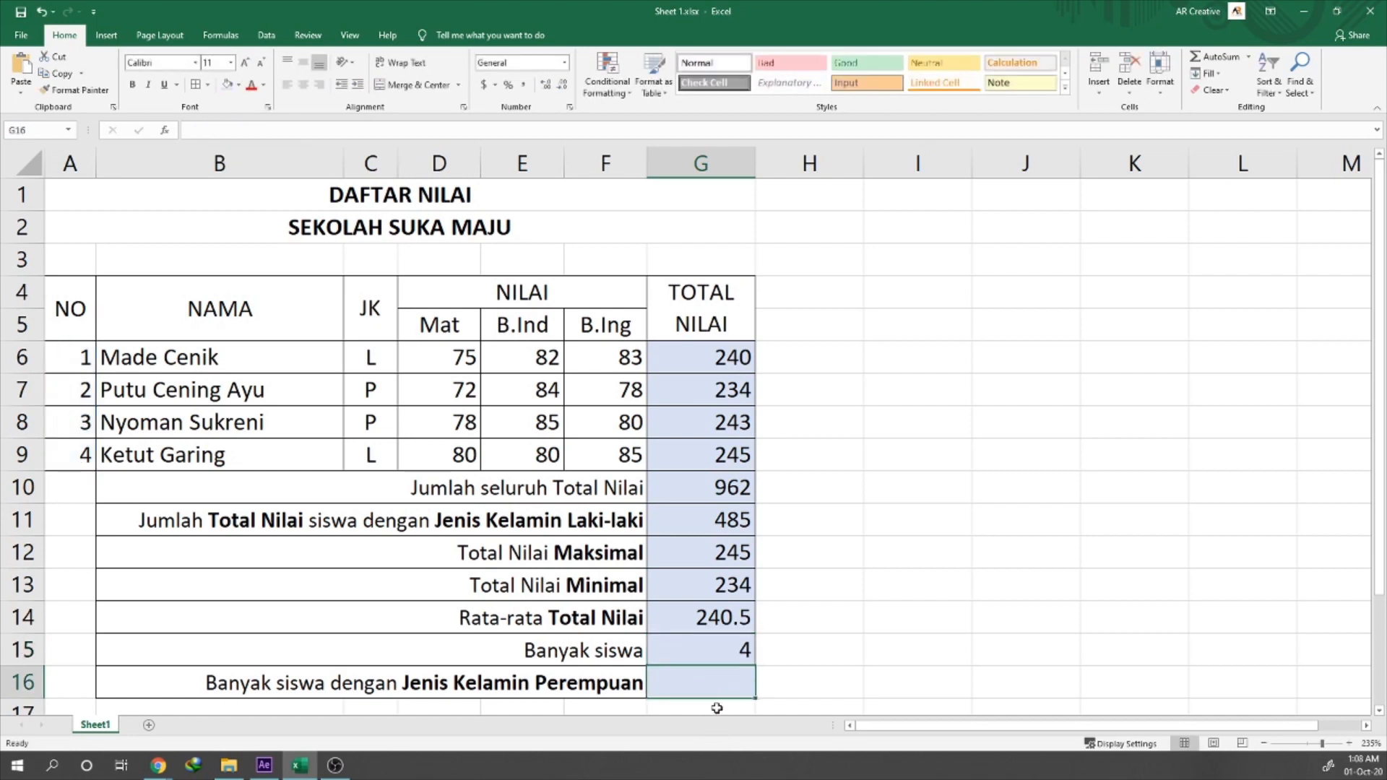
{"action": "left_click", "coordinate": [733, 654]}
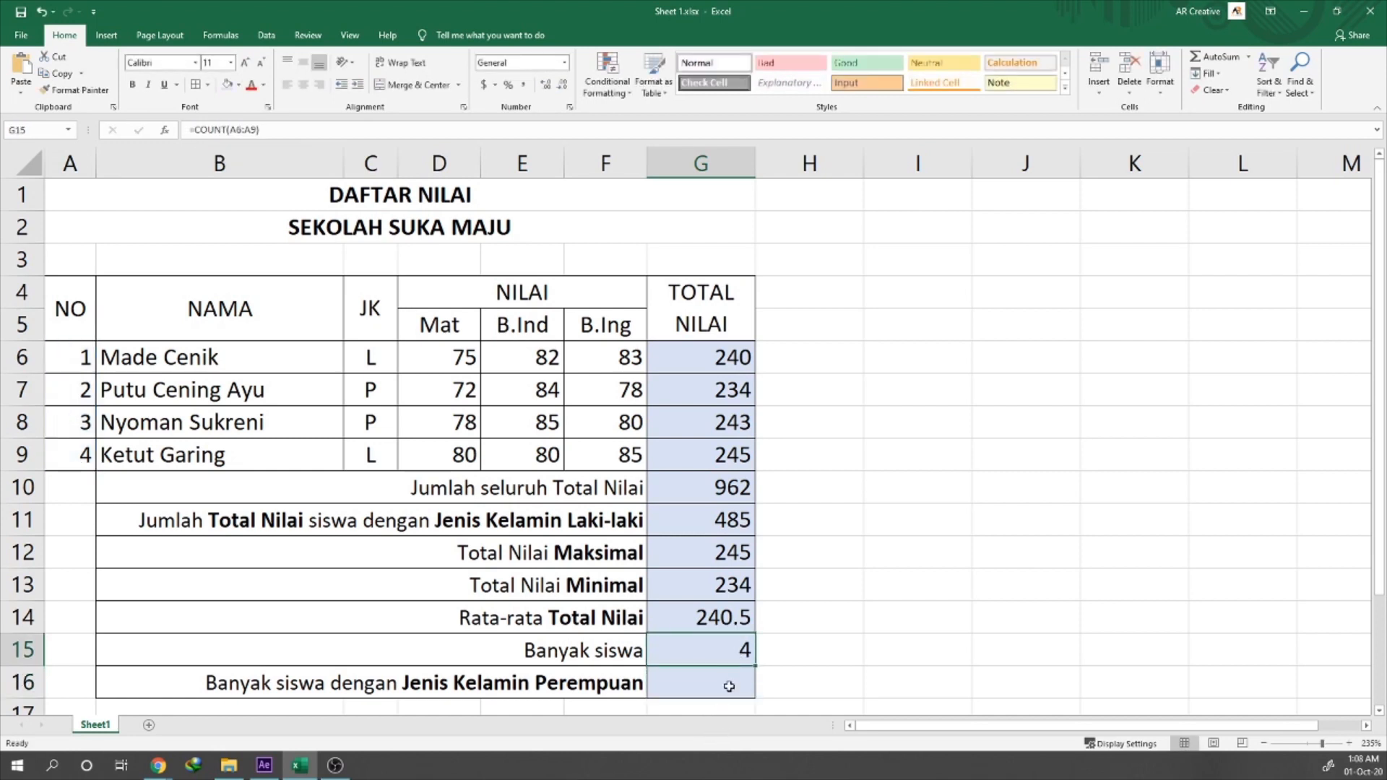
- Count the female students in G16, the Jenis Kelamin Perempuan row, with =COUNTIF(C6:C9,"P") on the JK column
{"action": "left_click", "coordinate": [523, 684]}
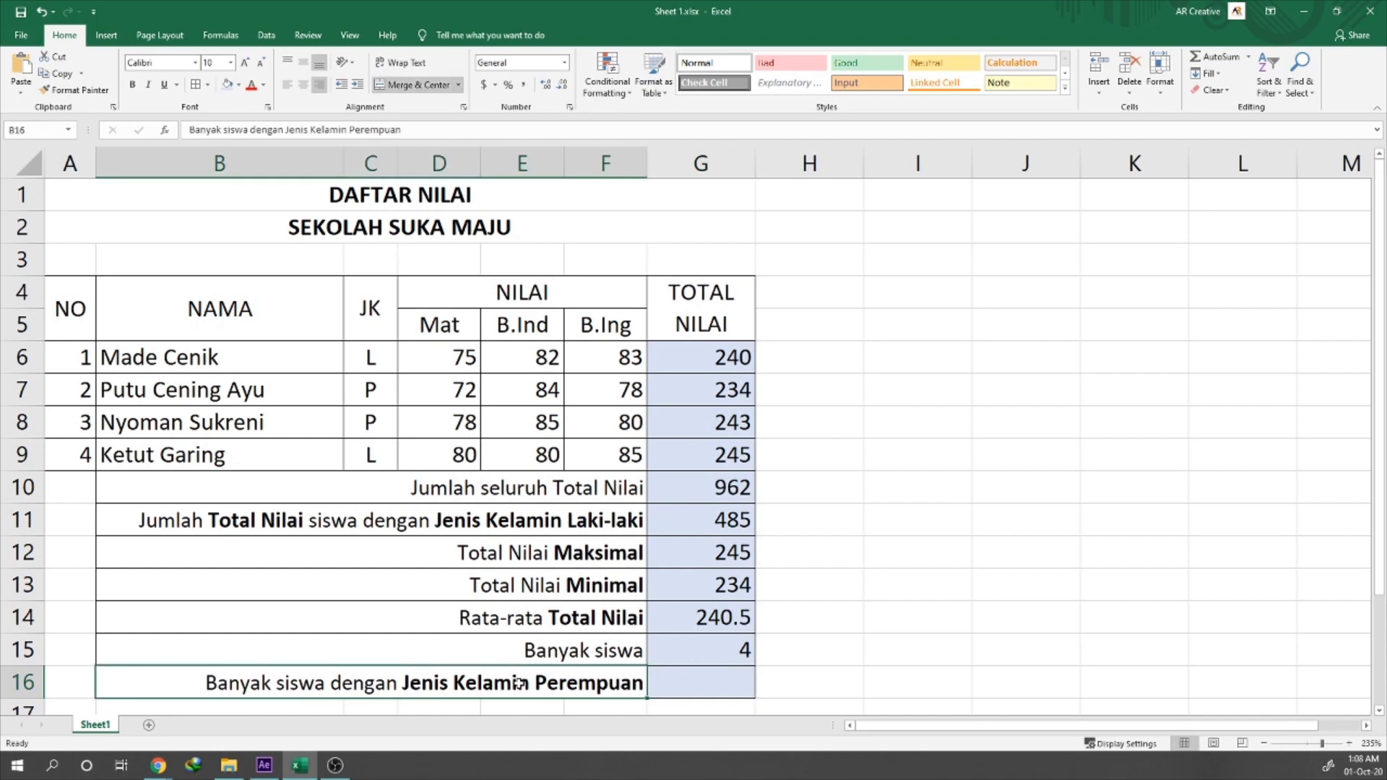
{"action": "left_click", "coordinate": [369, 364]}
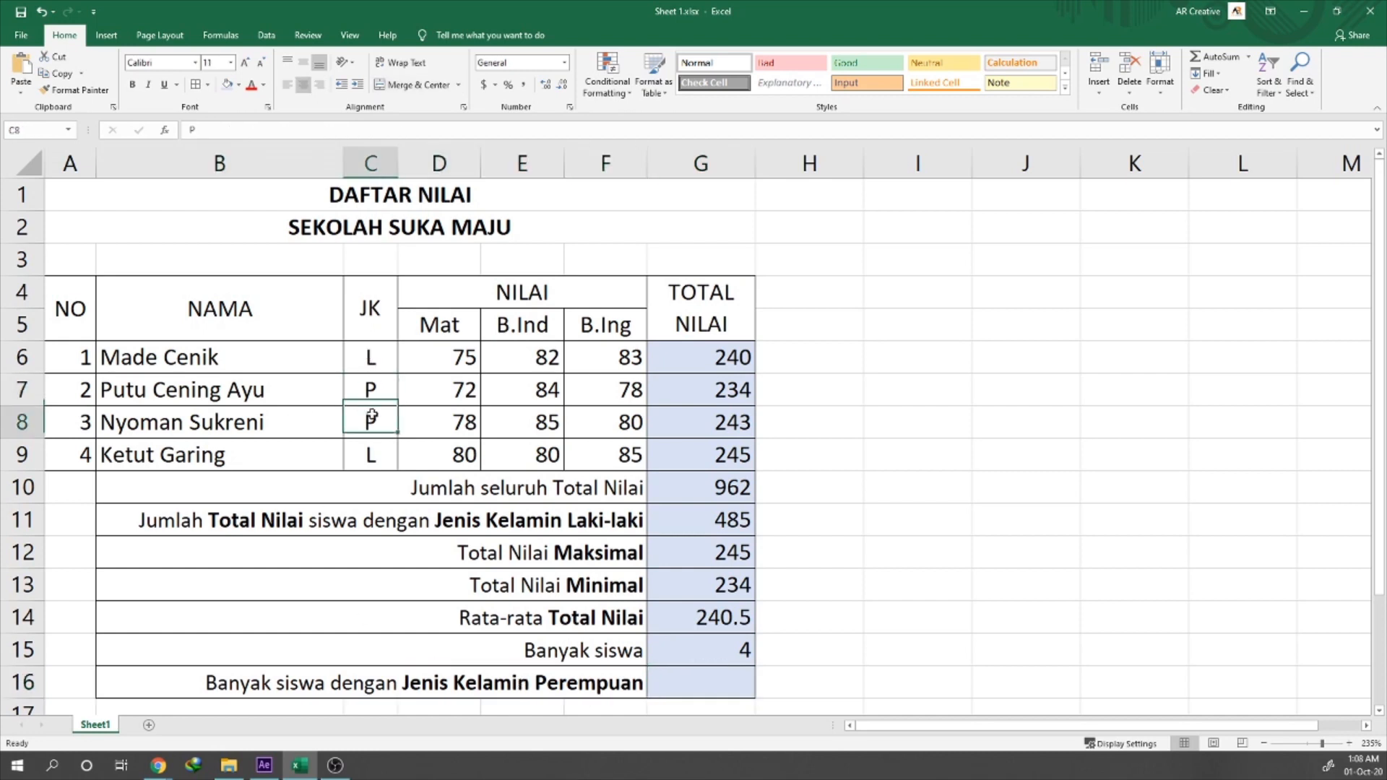
{"action": "left_click", "coordinate": [692, 679]}
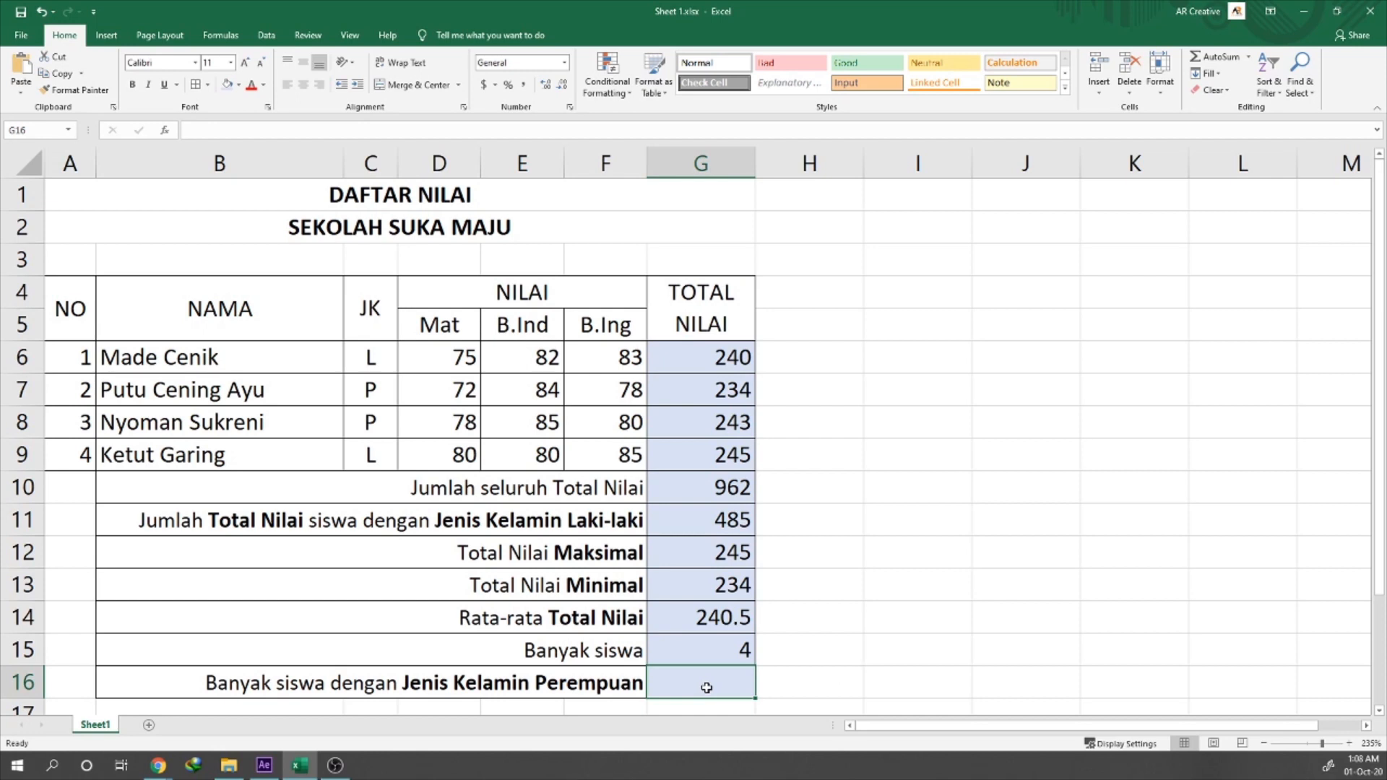
{"action": "type", "text": "="}
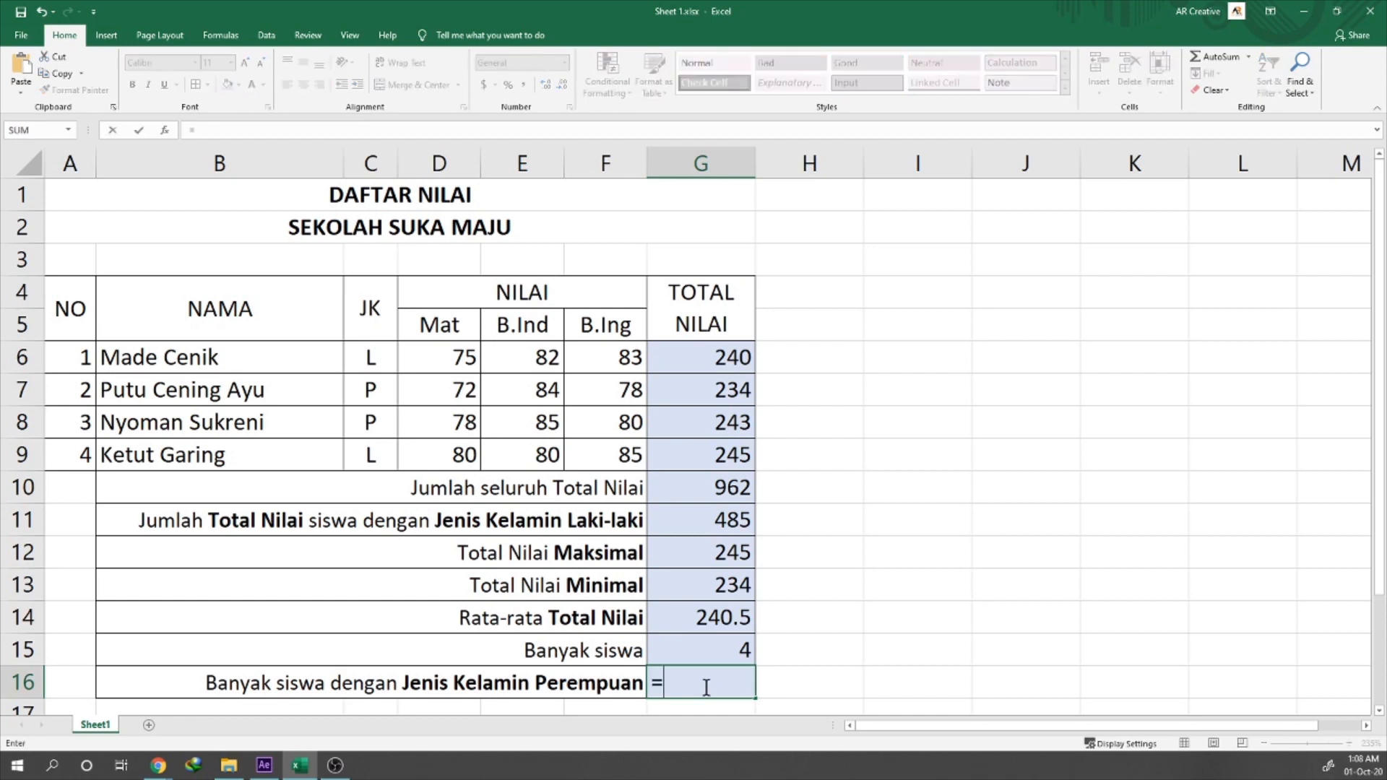
{"action": "type", "text": "COUNT"}
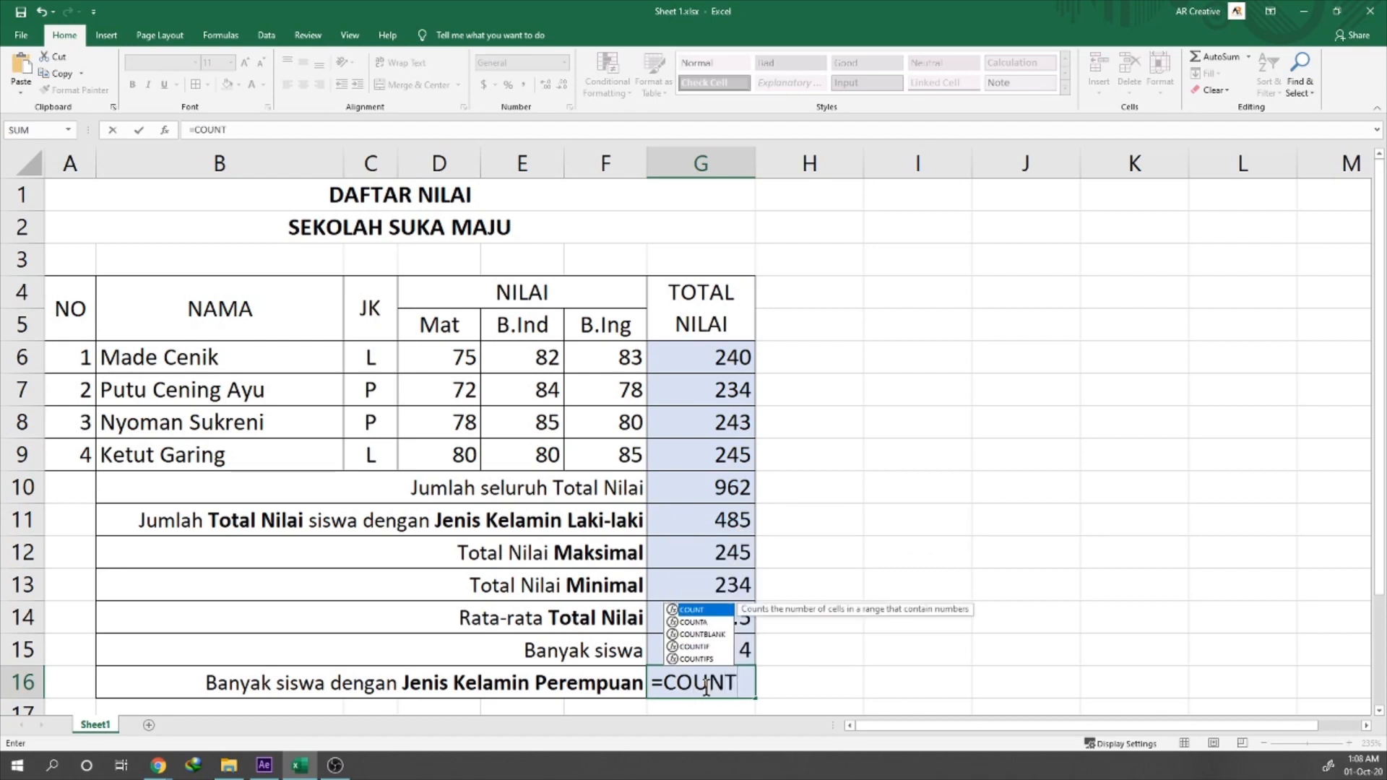
{"action": "type", "text": "IF("}
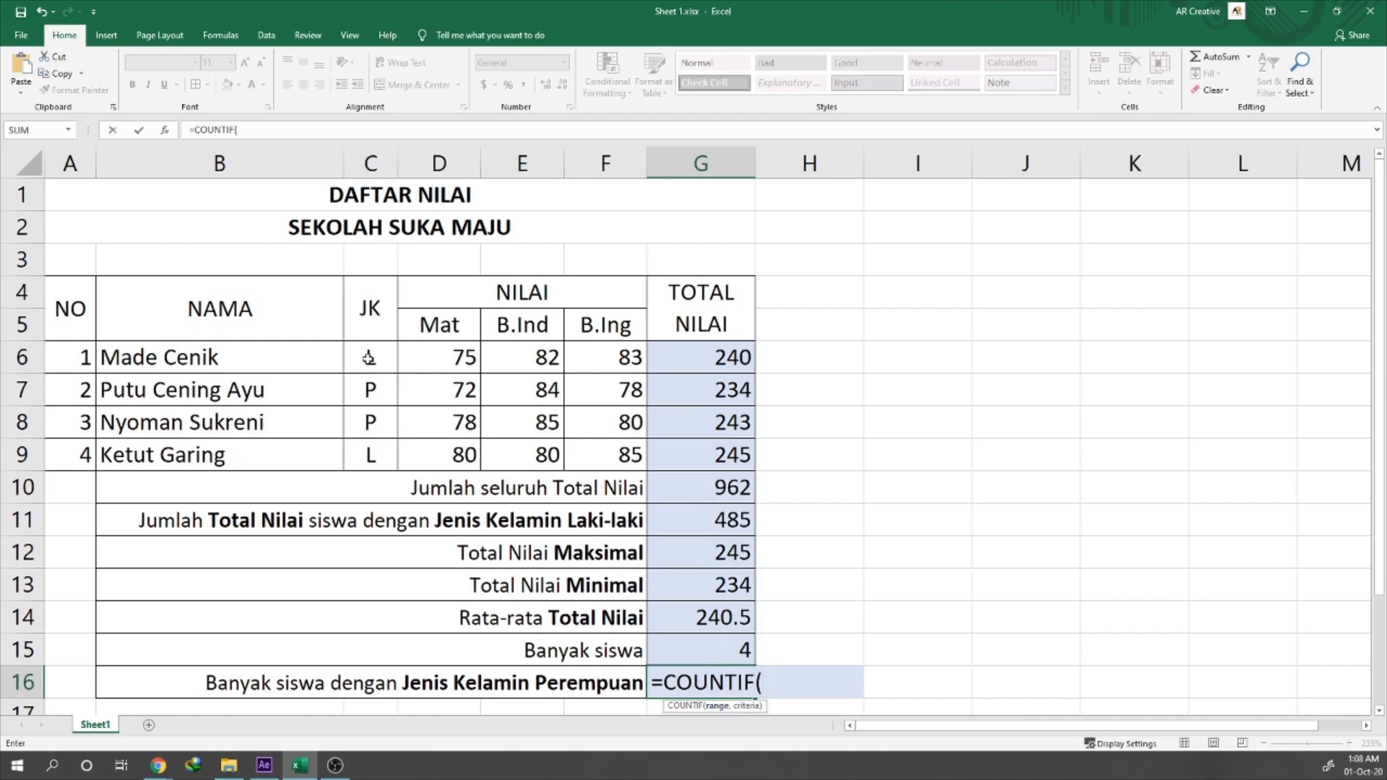
{"action": "left_click_drag", "start_coordinate": [368, 357], "coordinate": [368, 456]}
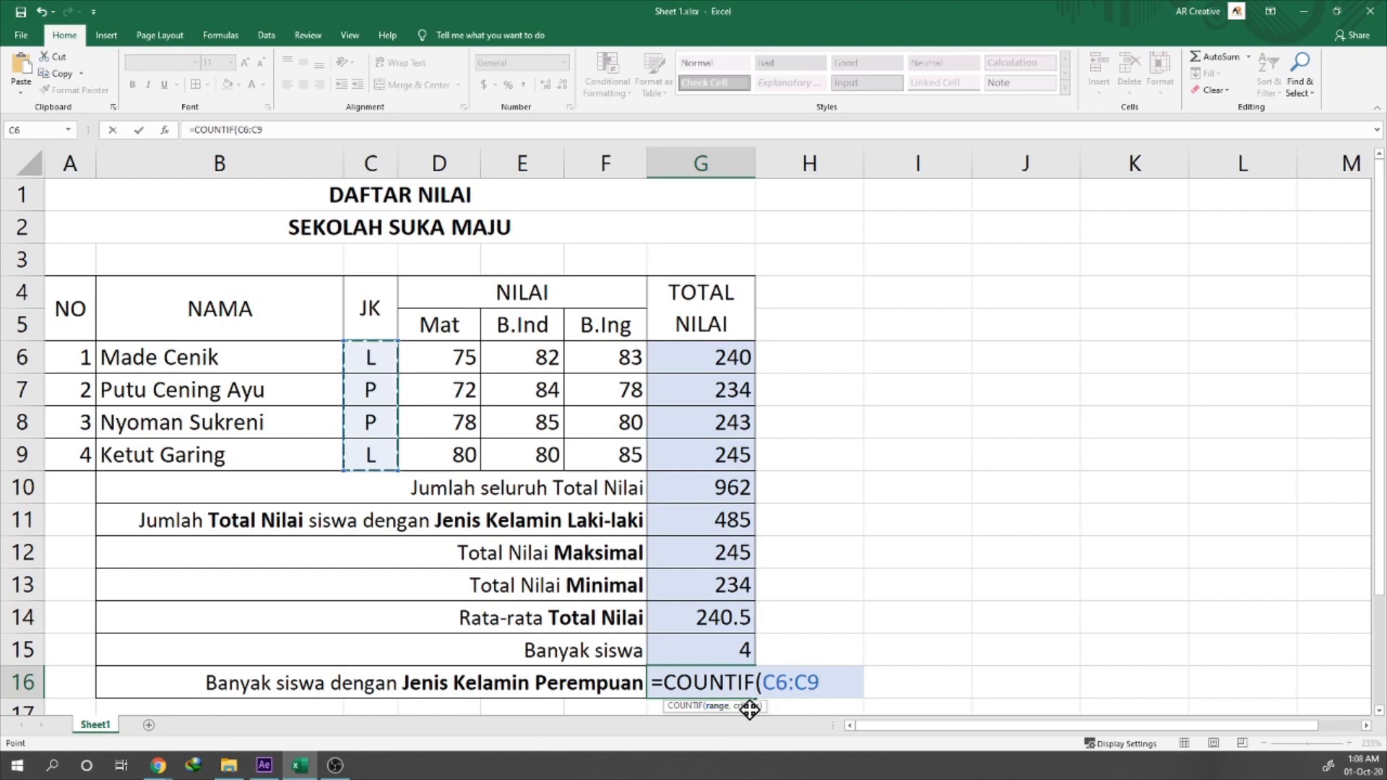
{"action": "type", "text": ",\"P"}
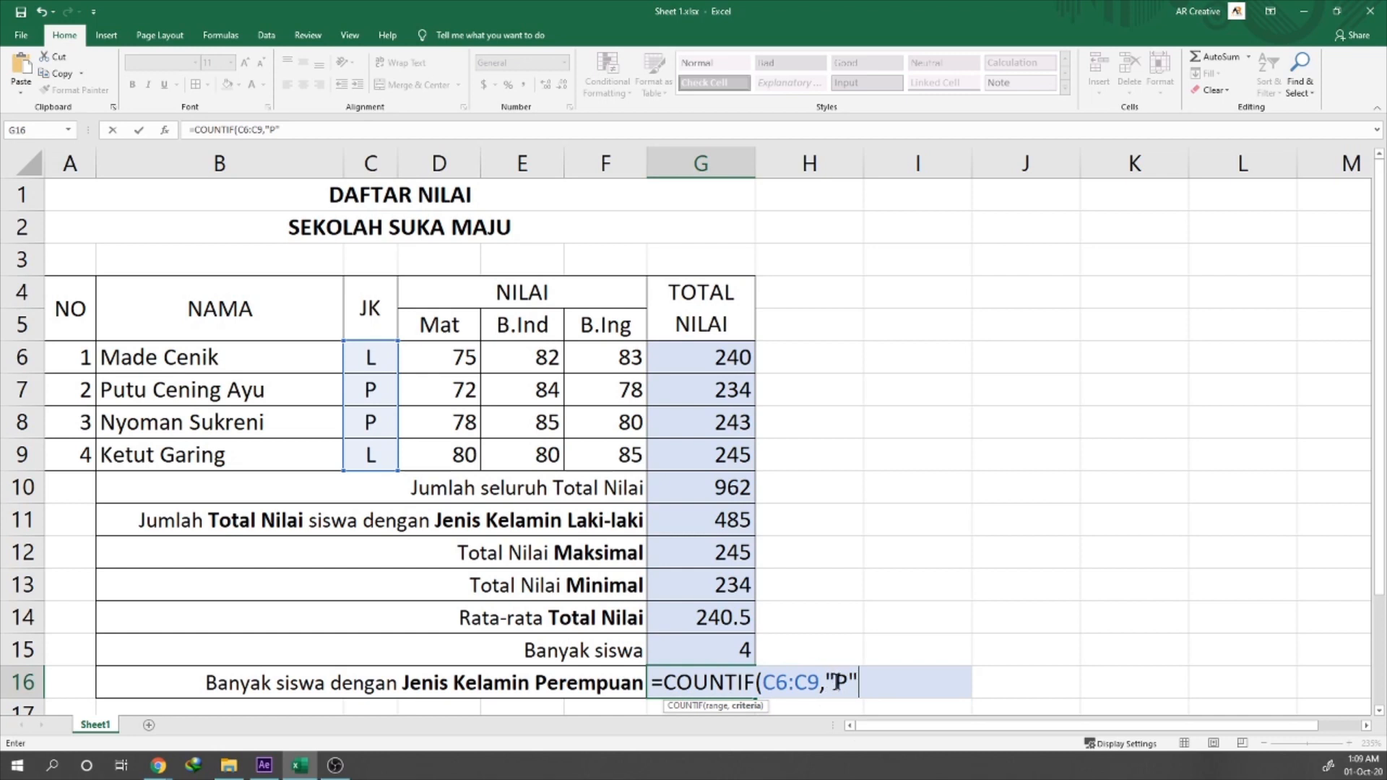
{"action": "type", "text": "\")"}
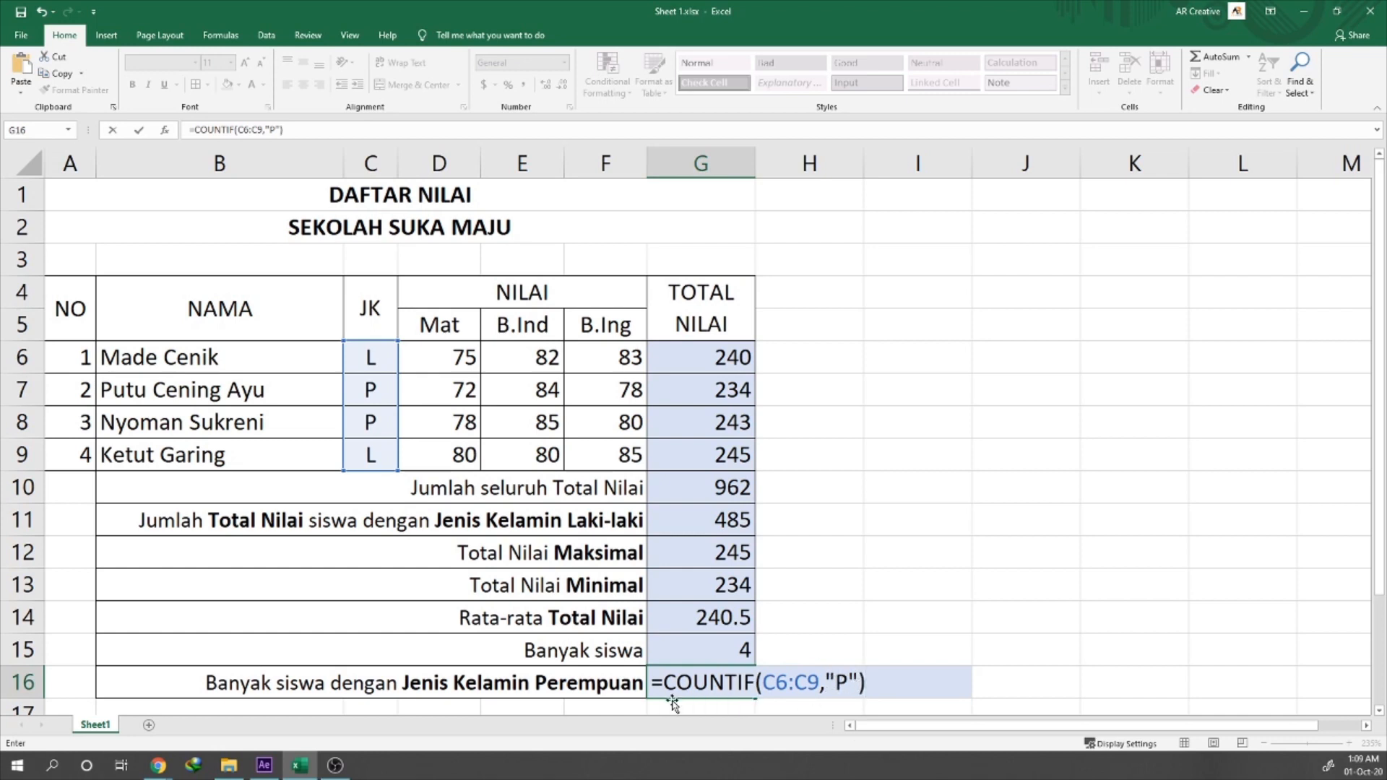
{"action": "key", "text": "Return"}
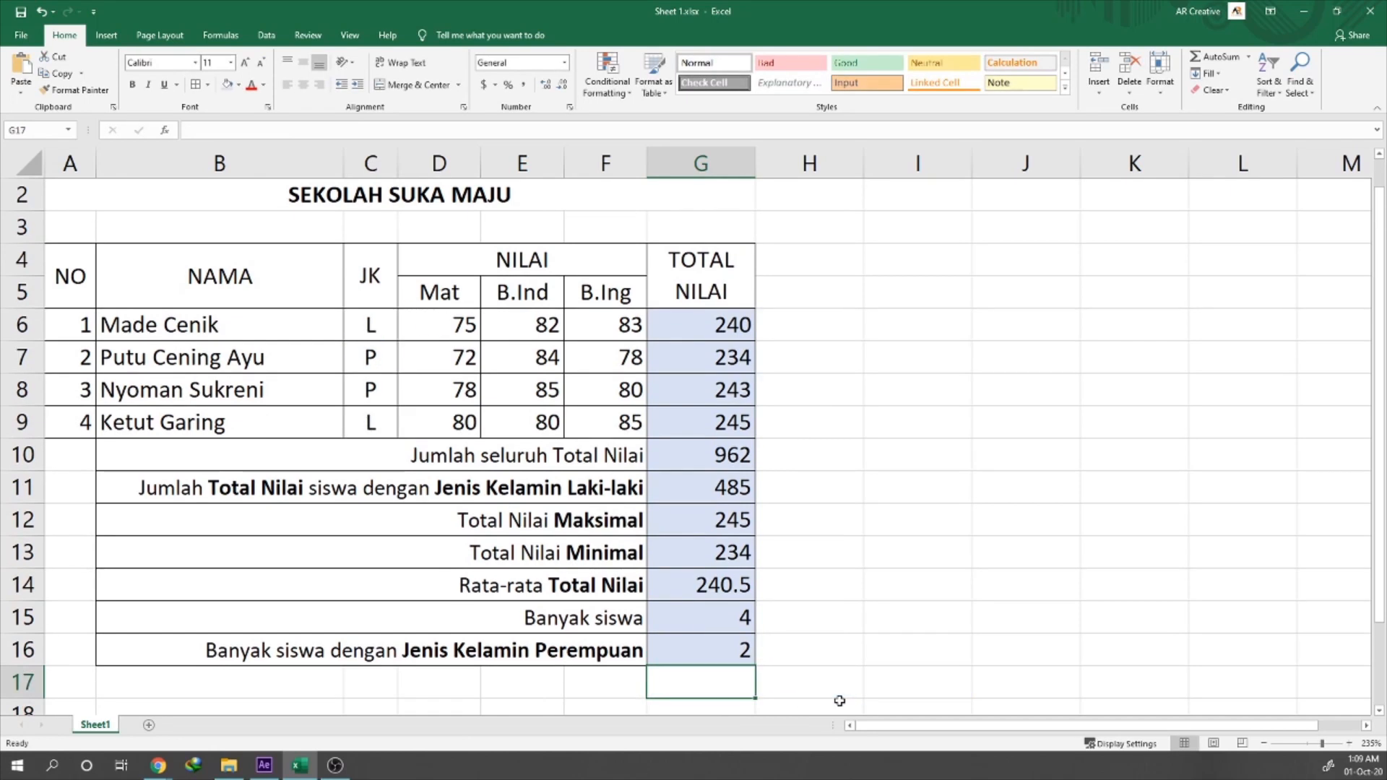
- Review the COUNTIF formula in G16 and check its count against the P entries in the JK column
{"action": "left_click", "coordinate": [731, 657]}
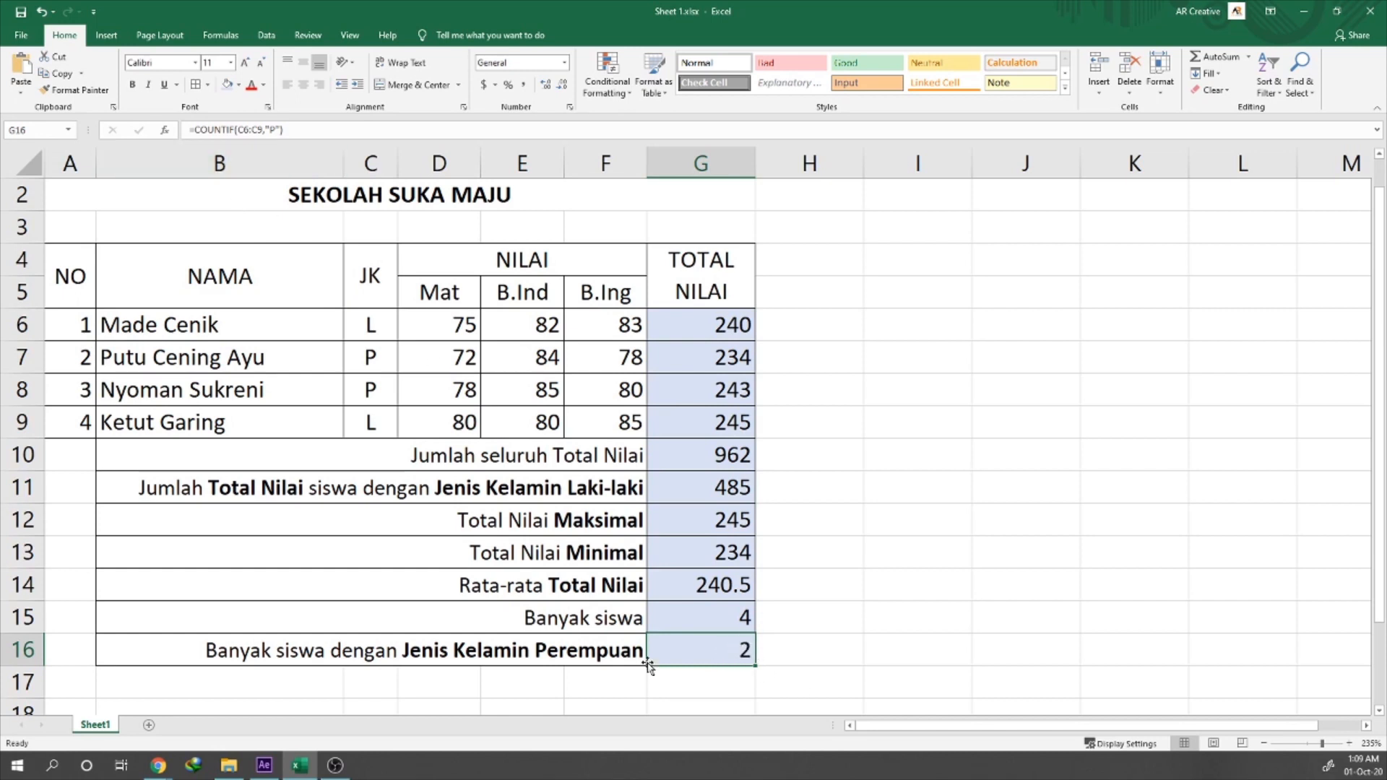
{"action": "double_click", "coordinate": [710, 654]}
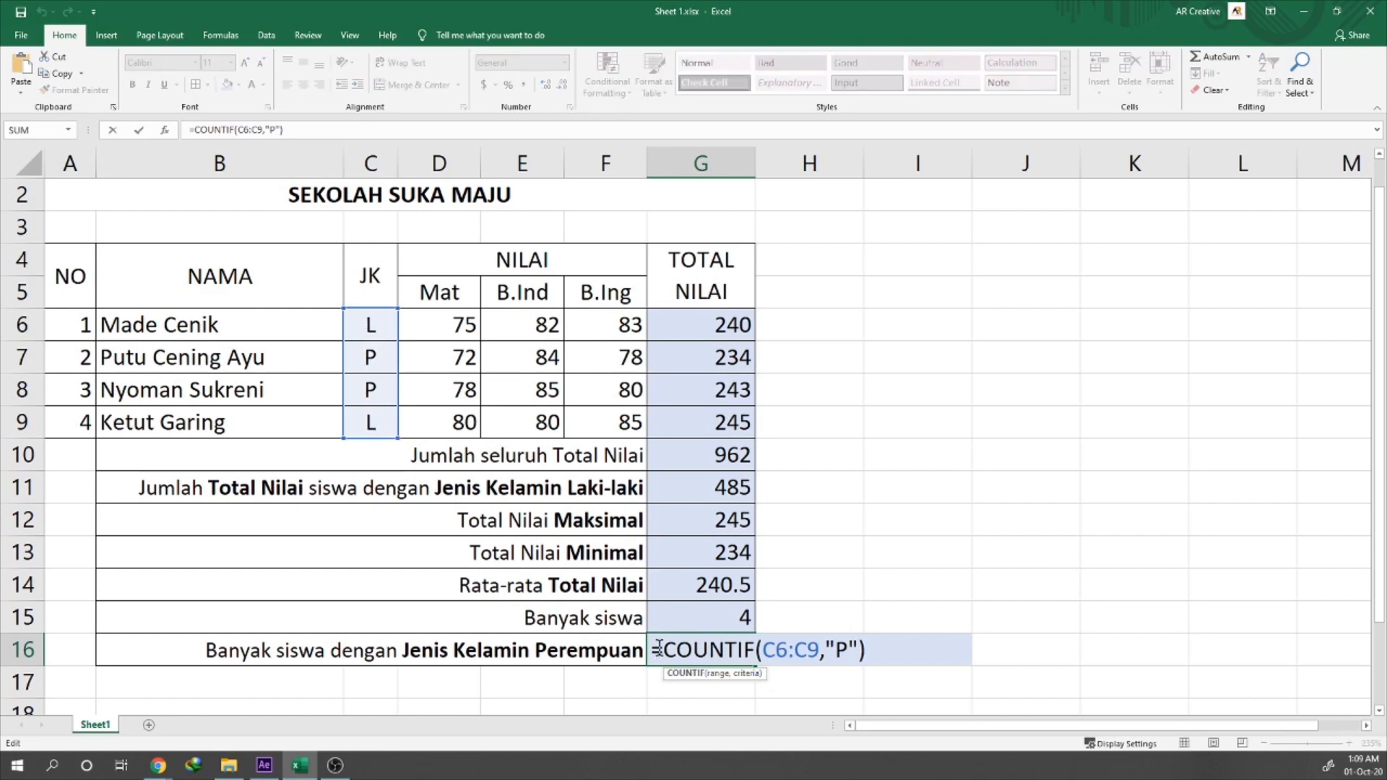
{"action": "left_click", "coordinate": [933, 615]}
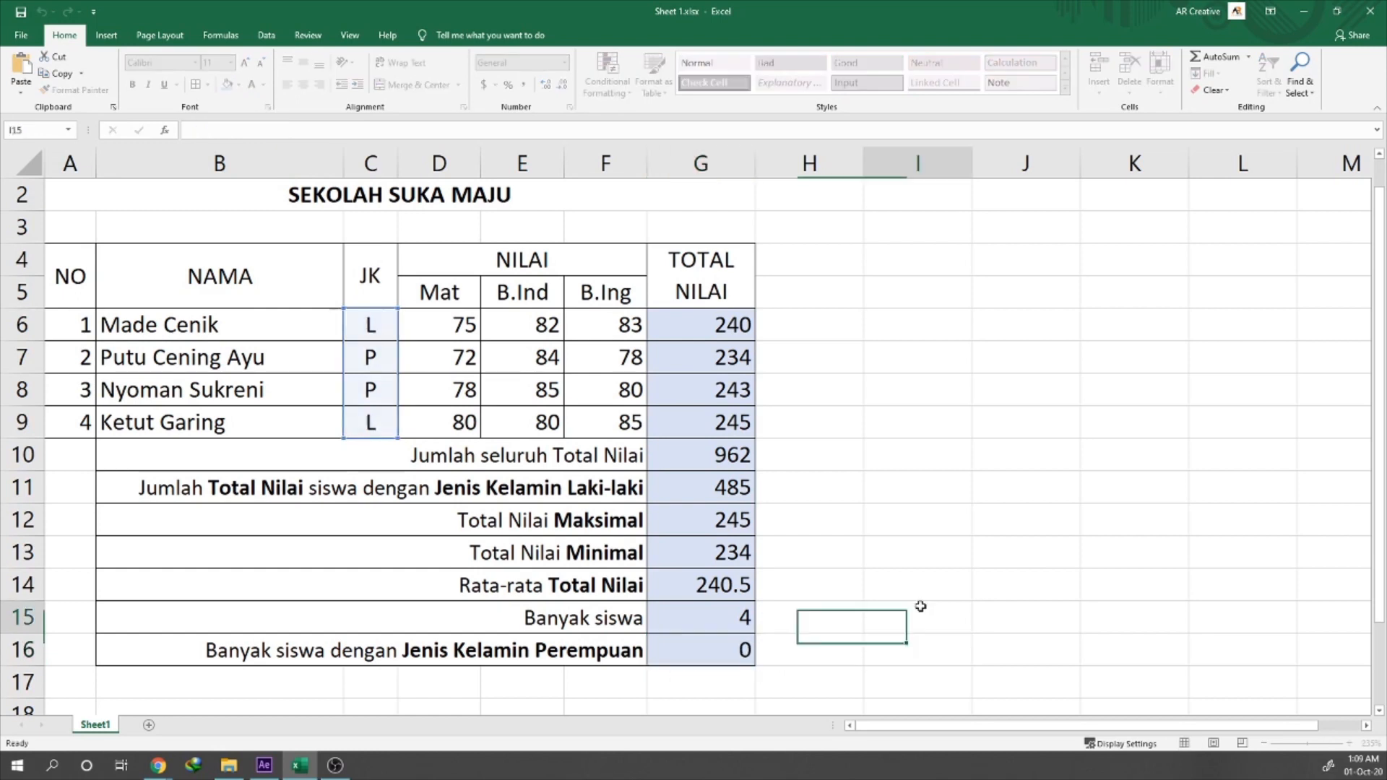
{"action": "double_click", "coordinate": [709, 648]}
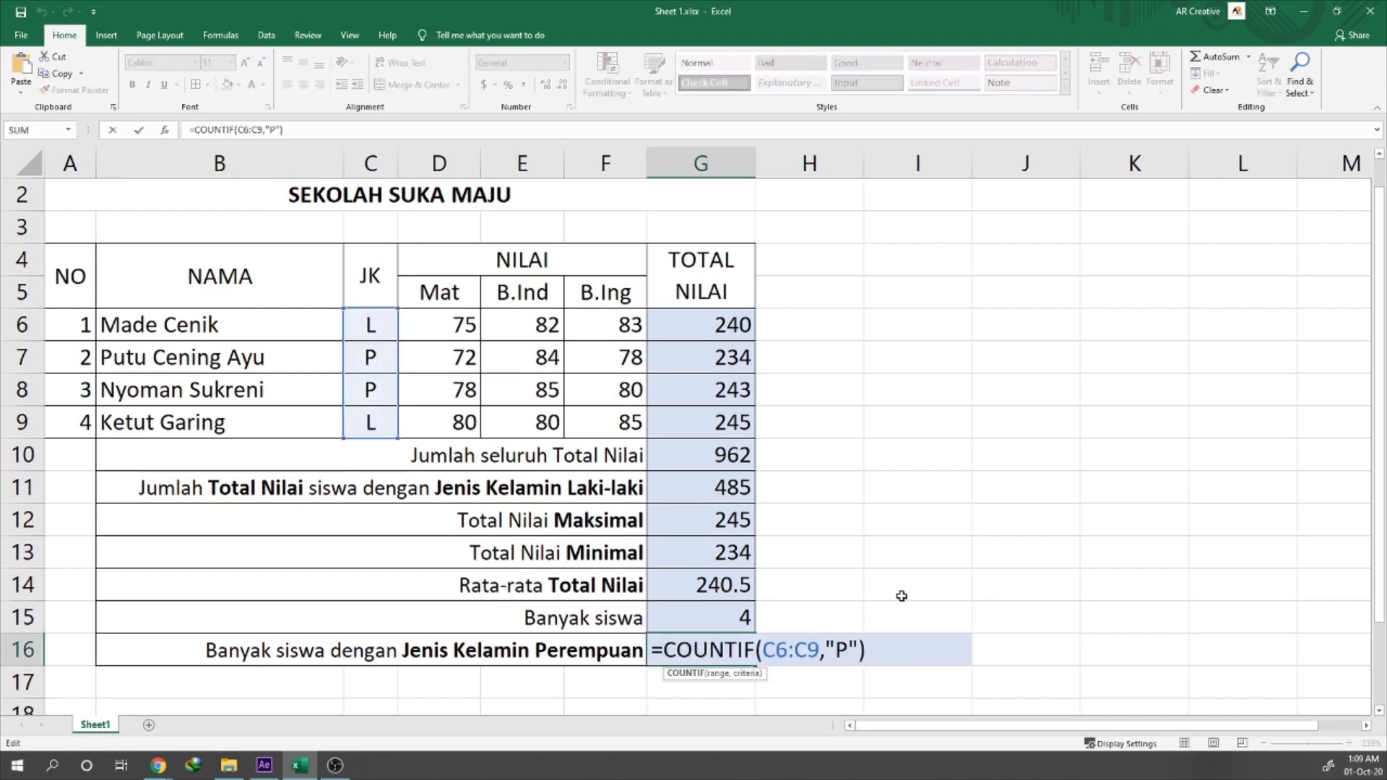
{"action": "left_click", "coordinate": [902, 595]}
{"action": "left_click", "coordinate": [725, 652]}
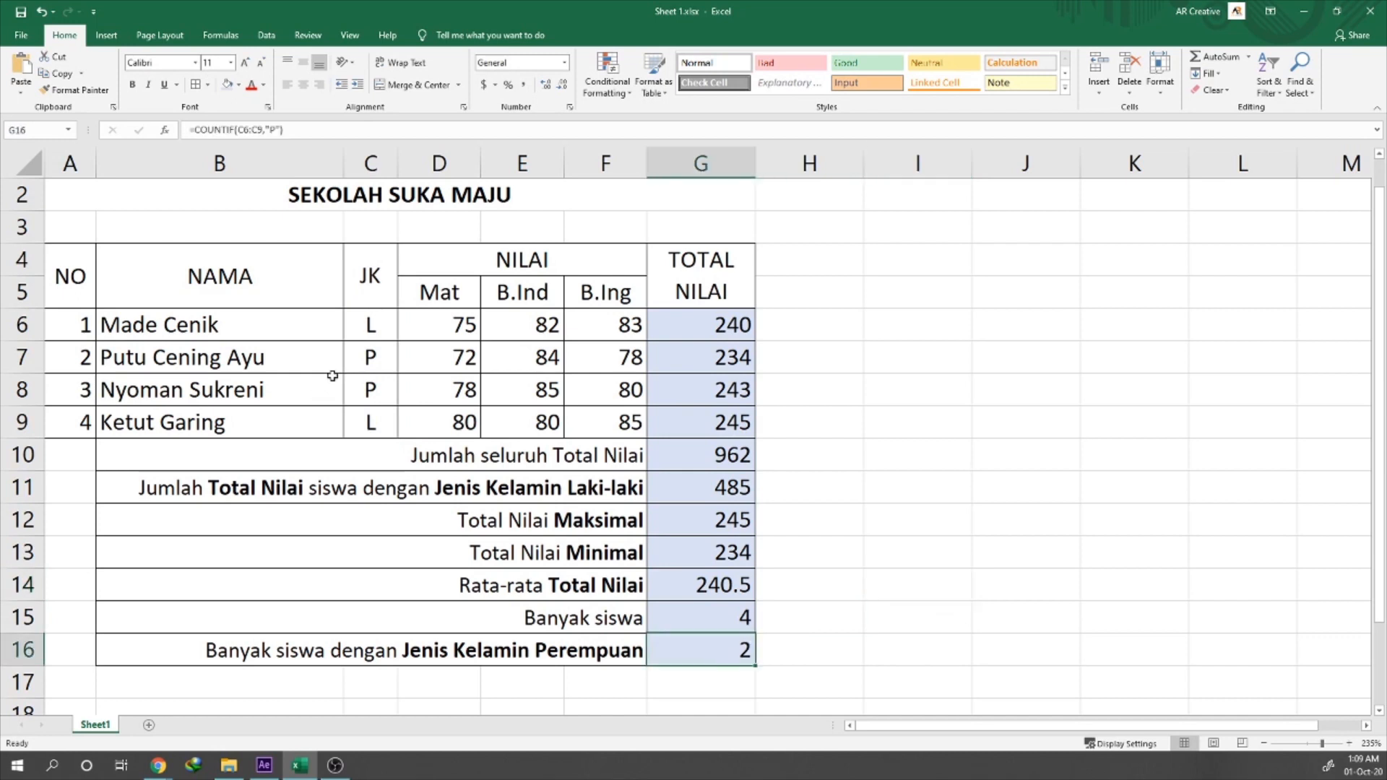
{"action": "left_click", "coordinate": [366, 357]}
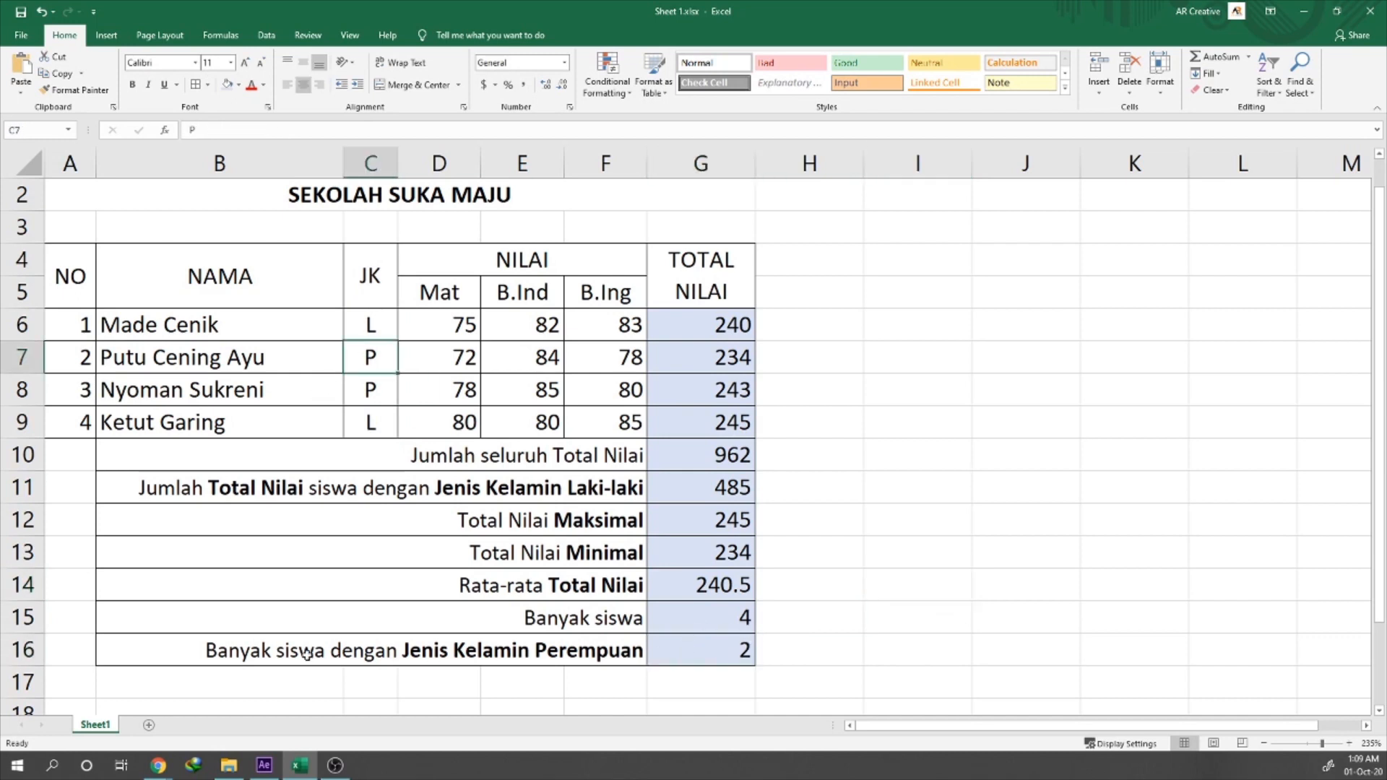
{"action": "left_click", "coordinate": [701, 649]}
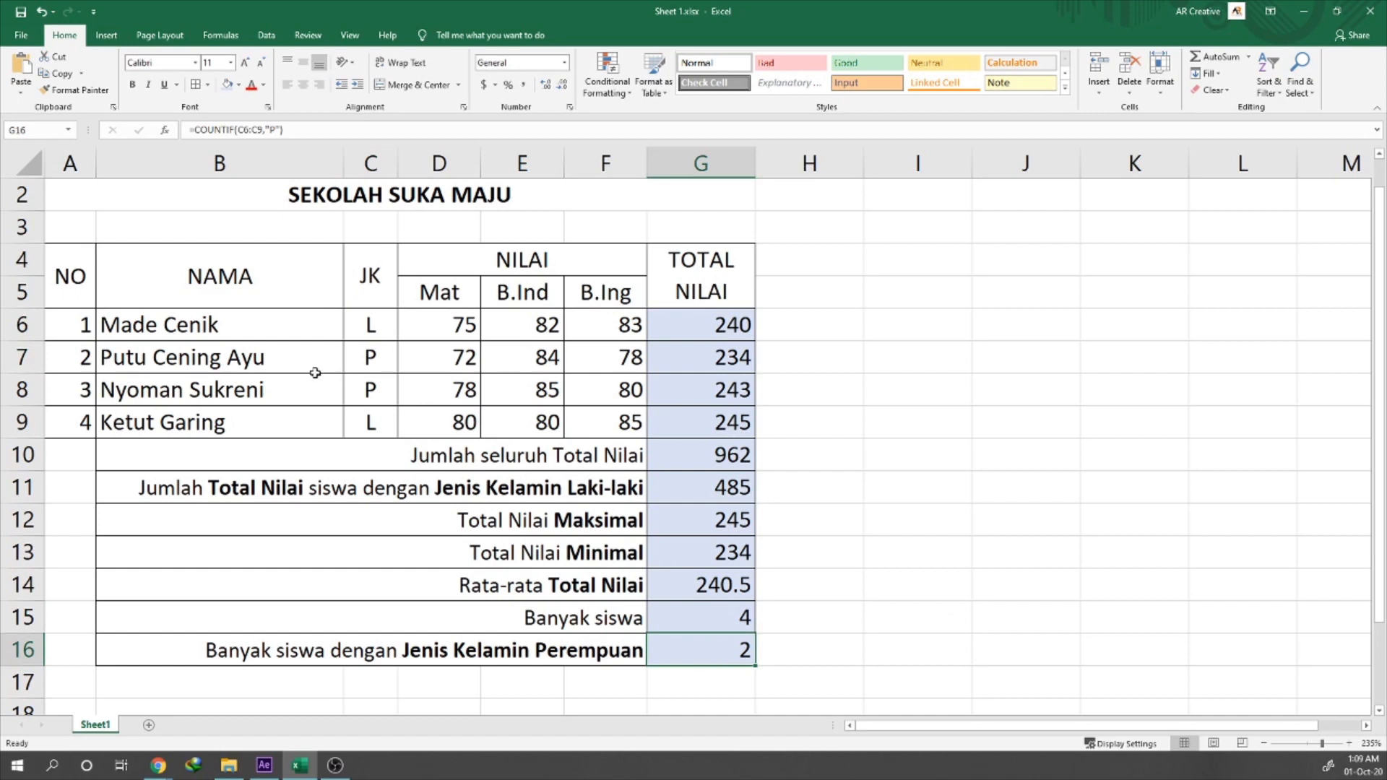
- Change the JK entry of student number 2 in C7 to L to test the gender-based formulas
{"action": "left_click", "coordinate": [370, 357]}
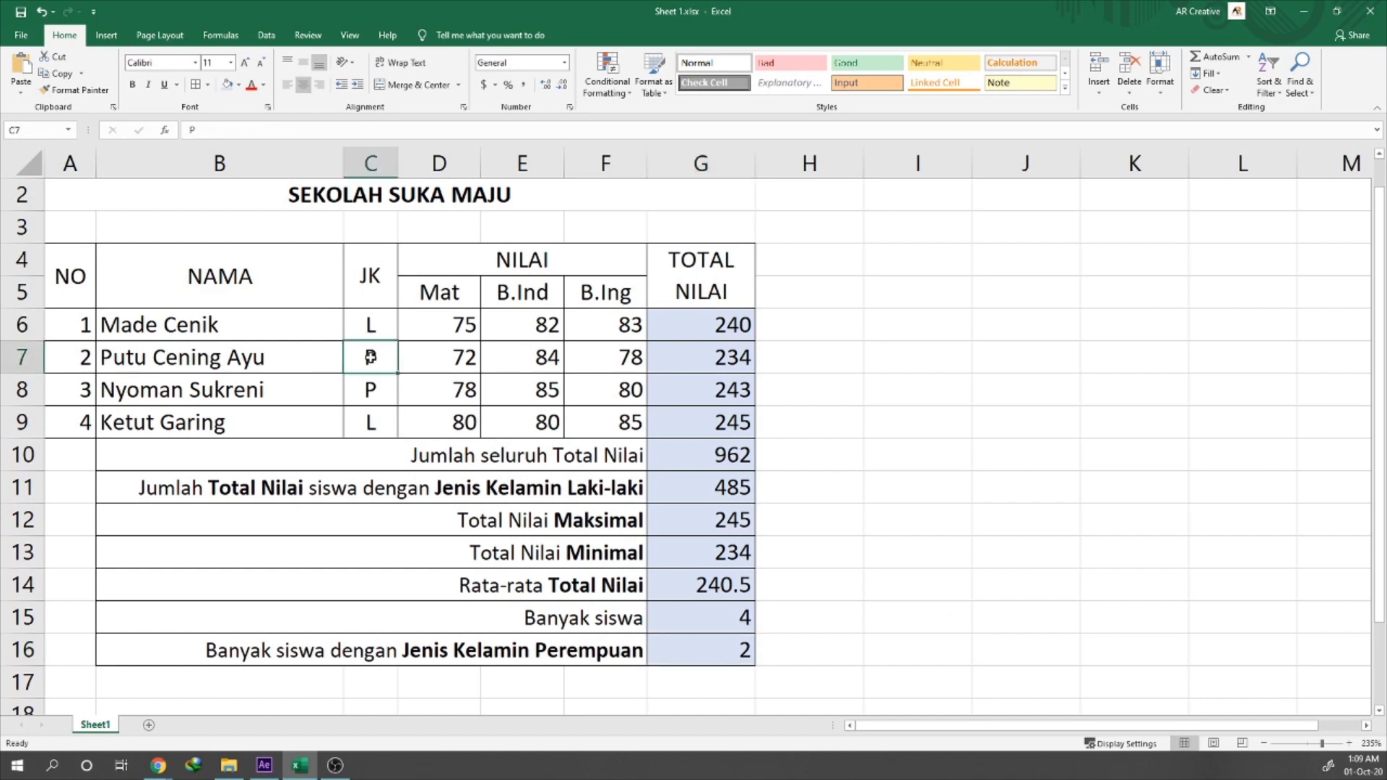
{"action": "type", "text": "L"}
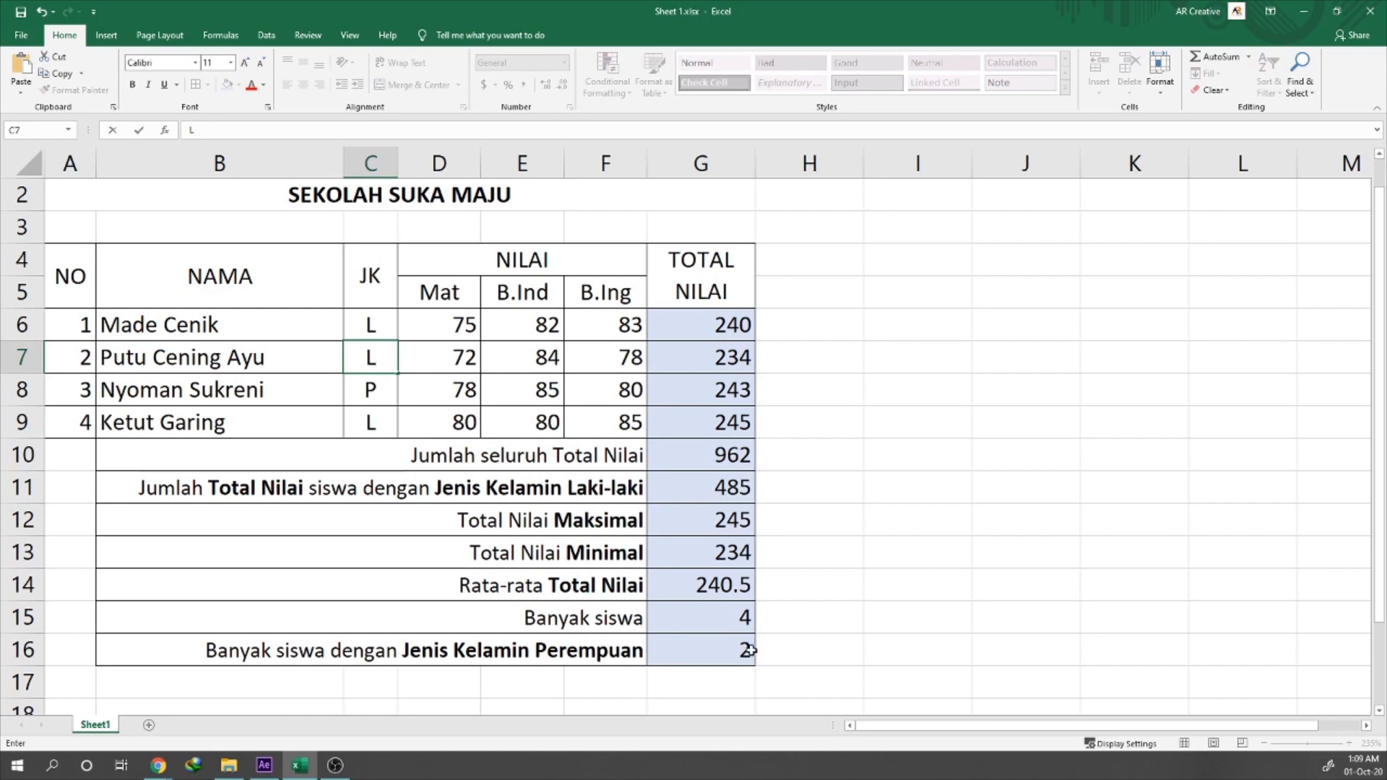
{"action": "key", "text": "Return"}
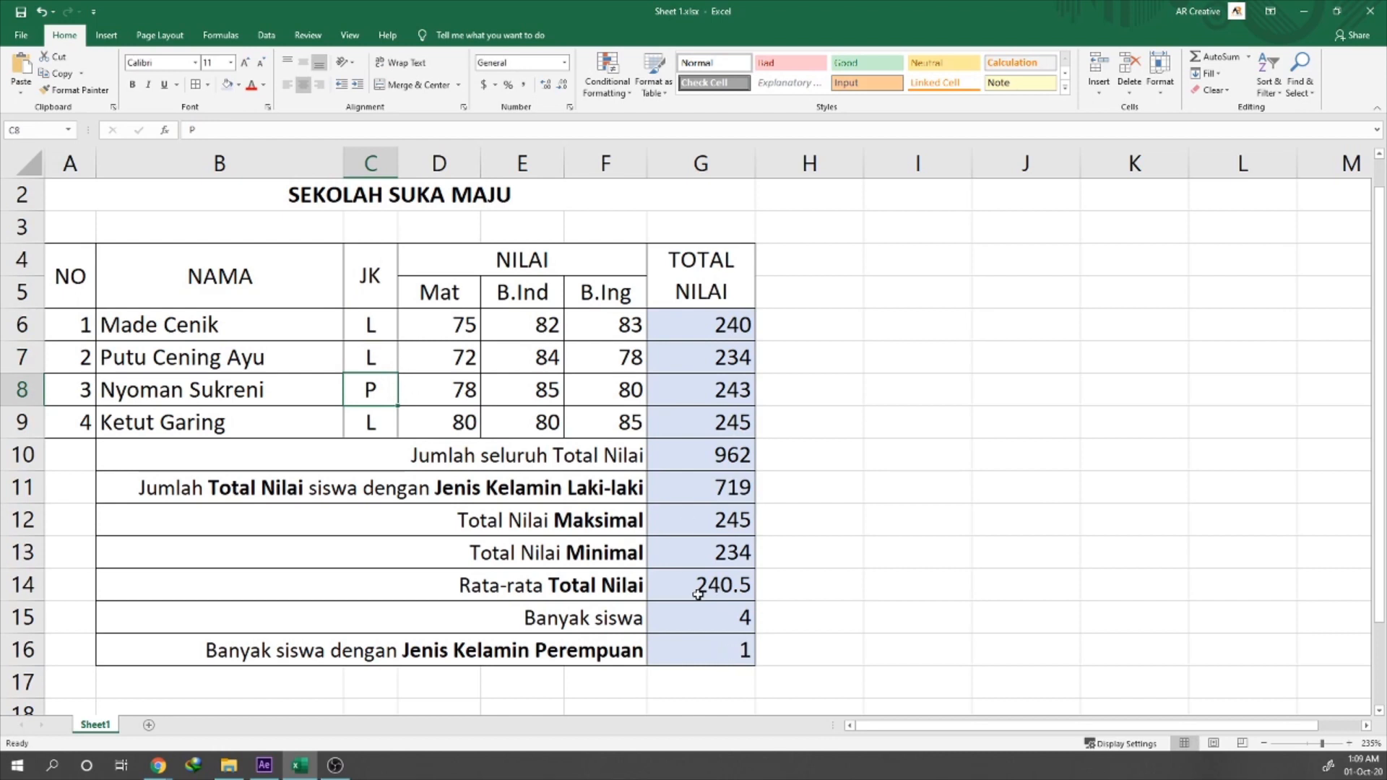
- Look over the student rows and the recalculated formula results in G6:G16
{"action": "left_click_drag", "start_coordinate": [90, 325], "coordinate": [471, 390]}
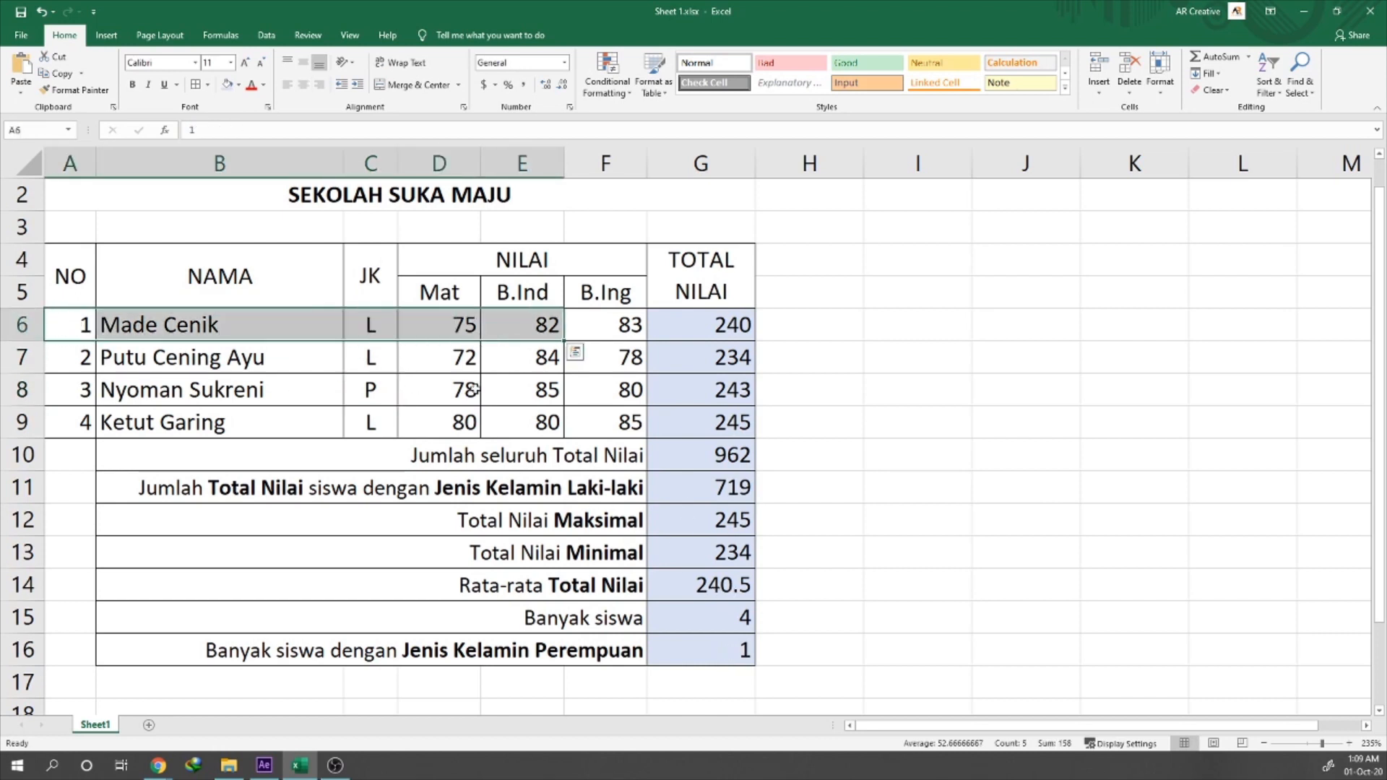
{"action": "left_click", "coordinate": [490, 445]}
{"action": "left_click_drag", "start_coordinate": [712, 318], "coordinate": [736, 647]}
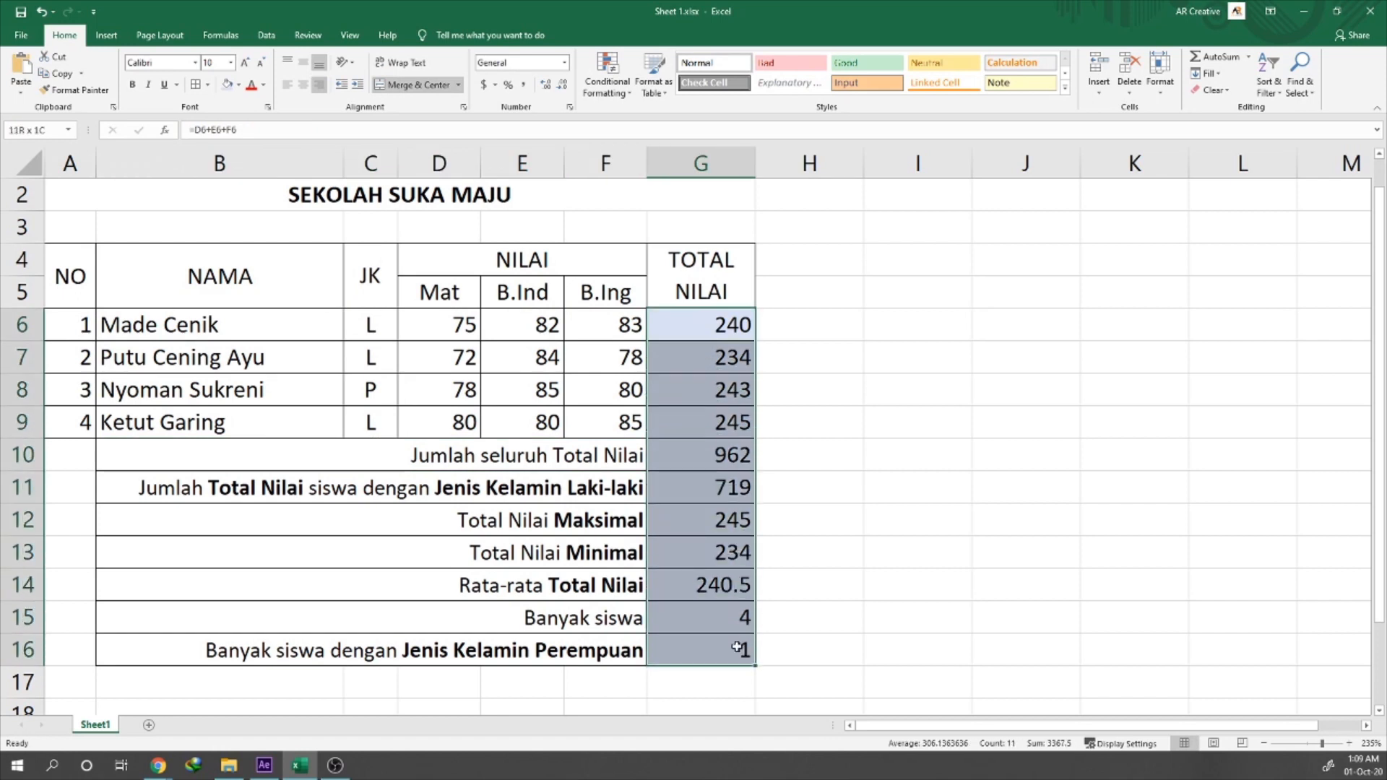
{"action": "left_click", "coordinate": [867, 614]}
{"action": "left_click", "coordinate": [216, 358]}
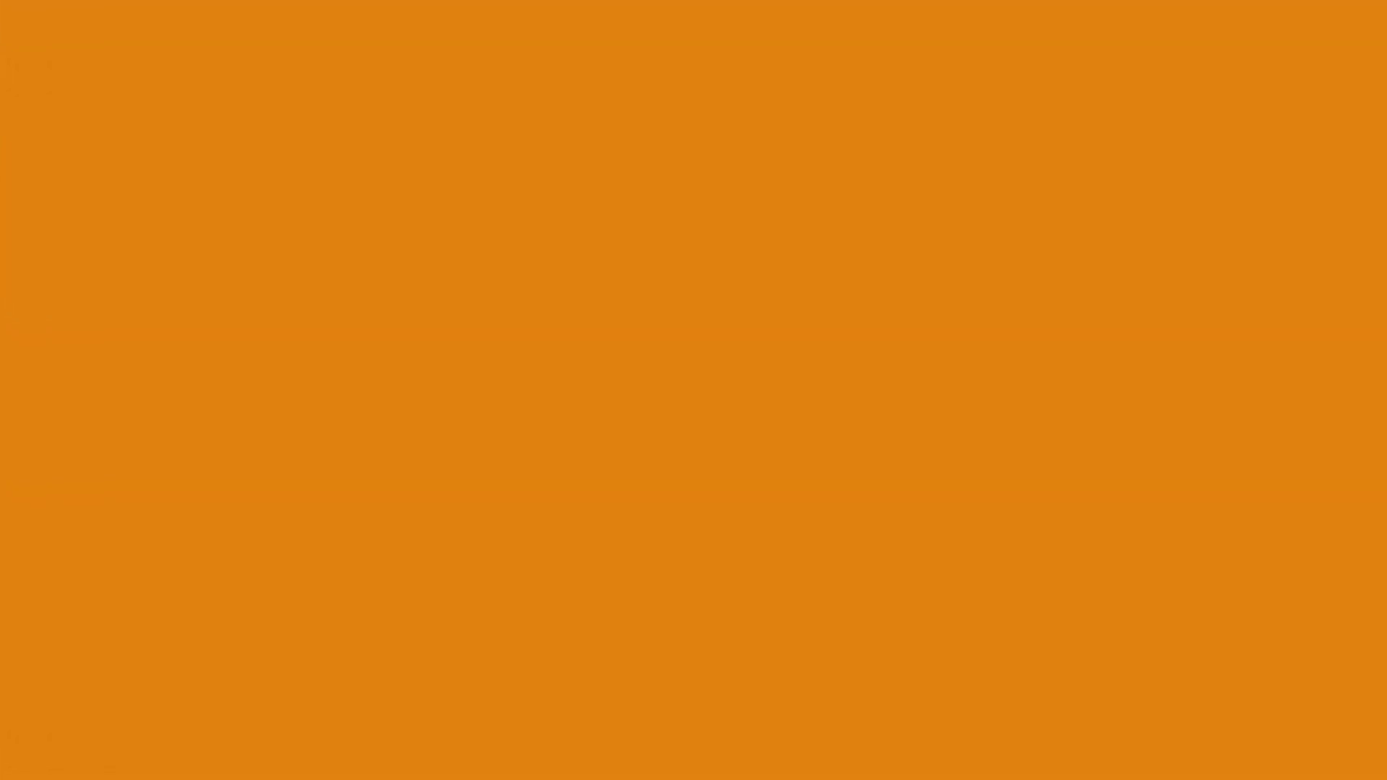